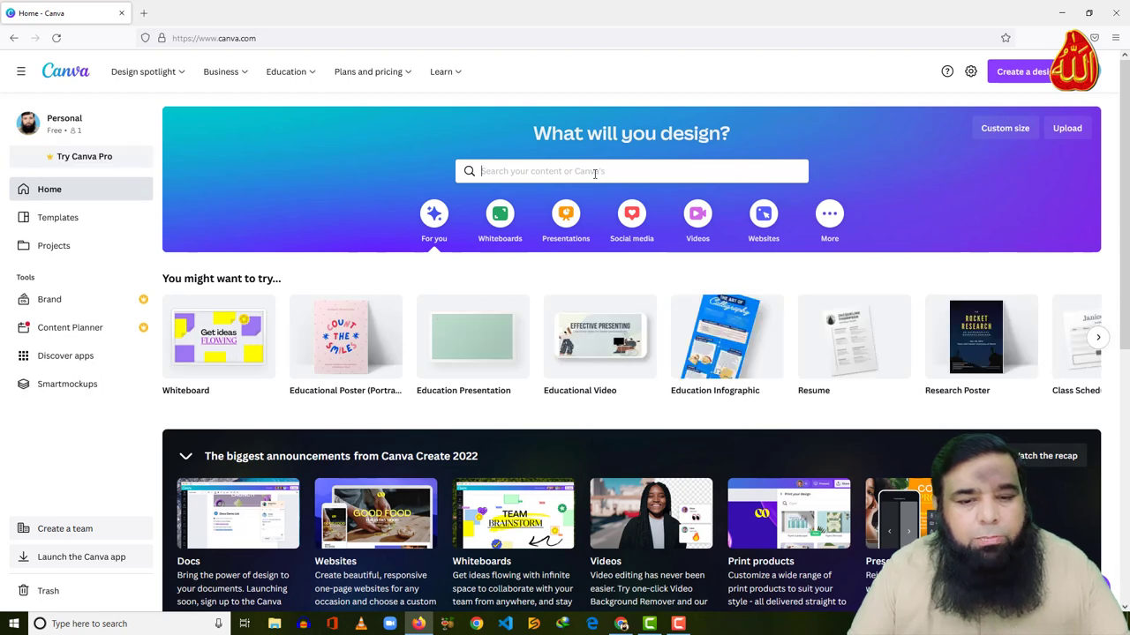
Search Canva templates for 'facebook post' and scroll through the results and back to the top
left_click(592, 173)
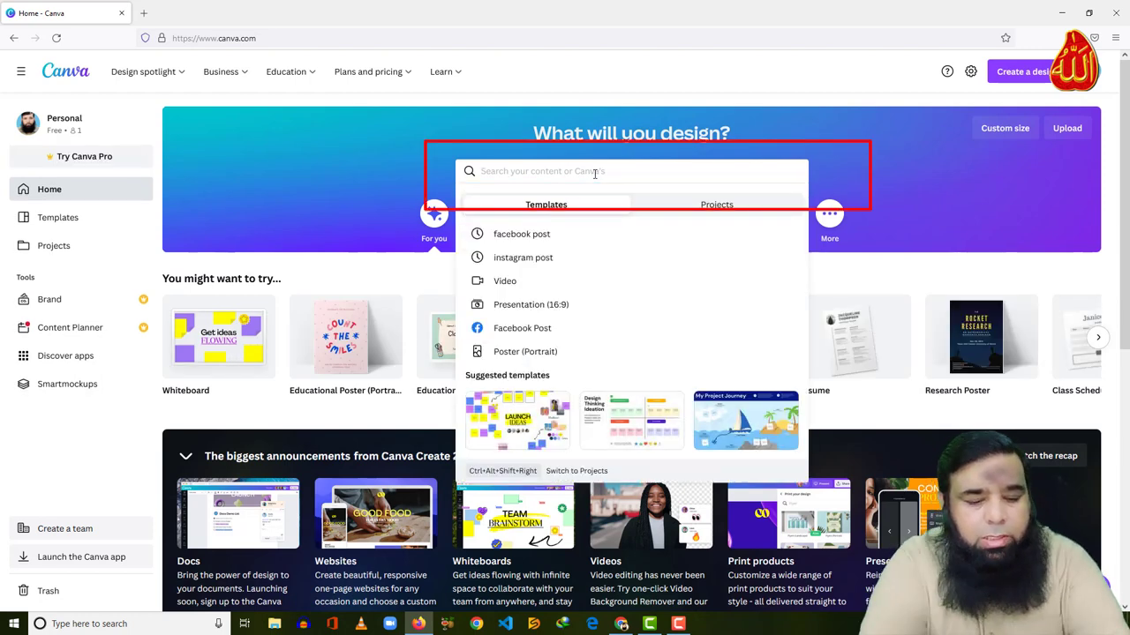
type("FACA")
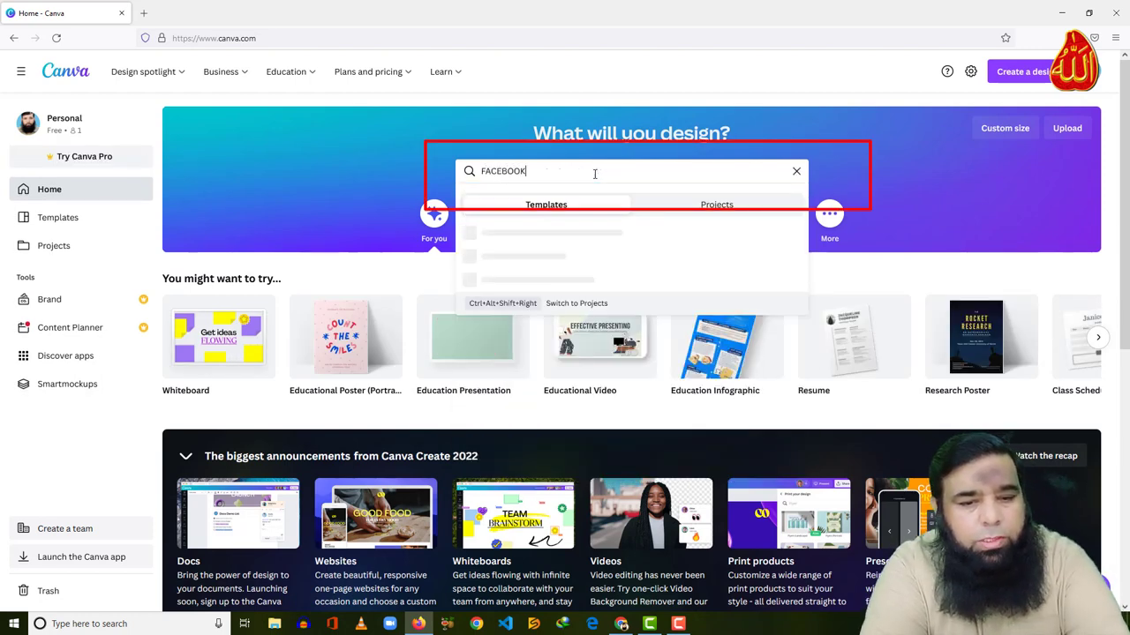
type("BOOK POST")
key("Return")
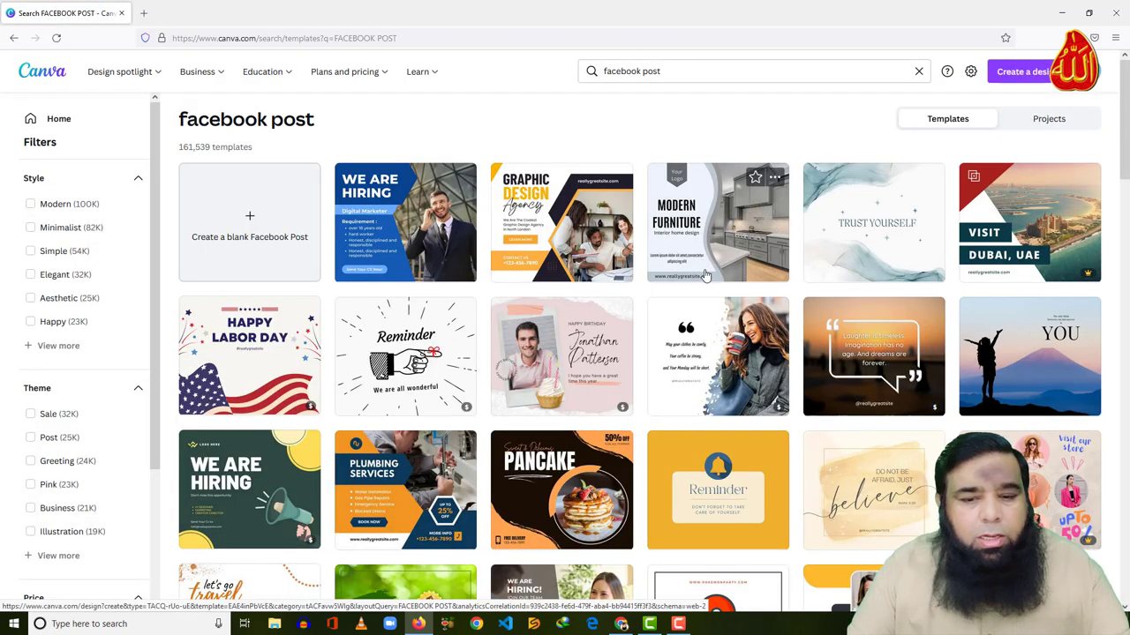
scroll(704, 276, "down", 7)
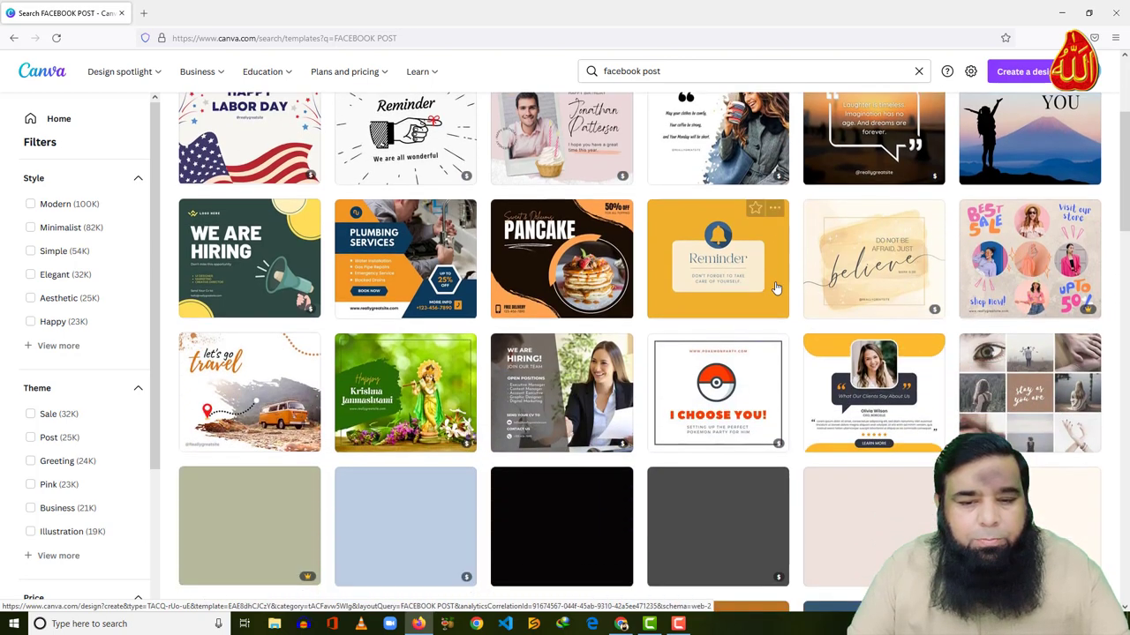
scroll(775, 287, "down", 5)
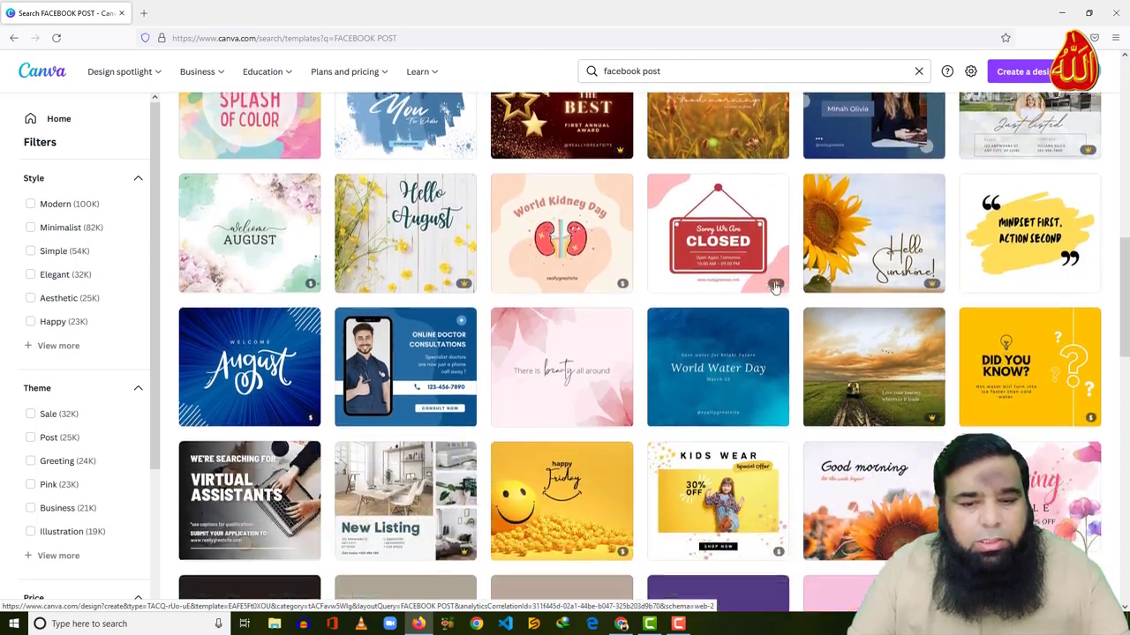
scroll(775, 287, "down", 5)
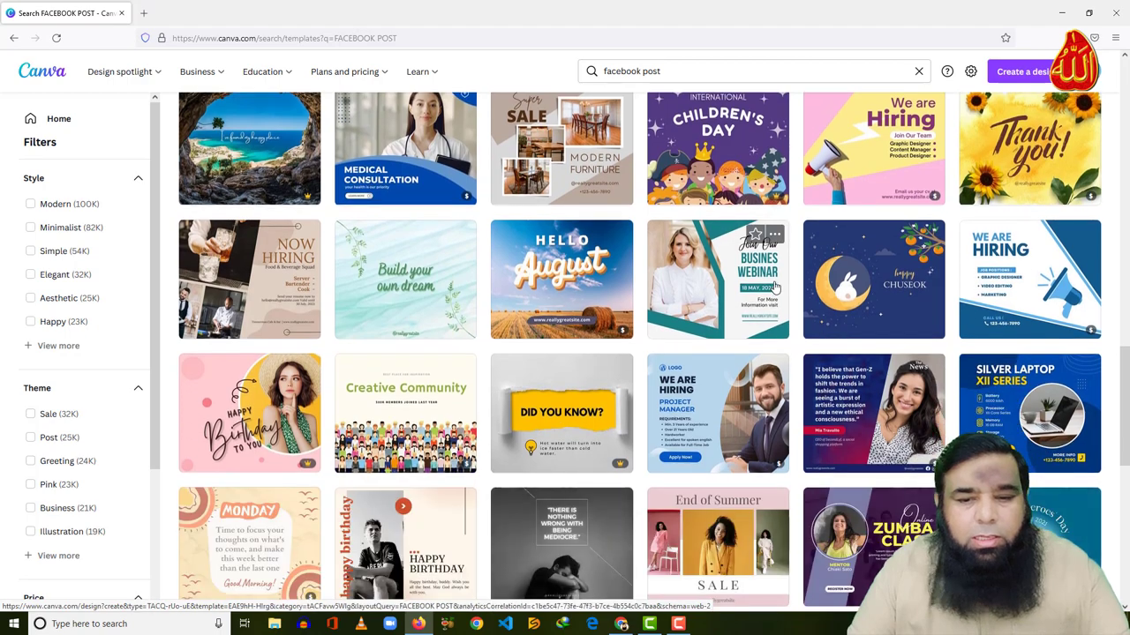
scroll(775, 288, "down", 2)
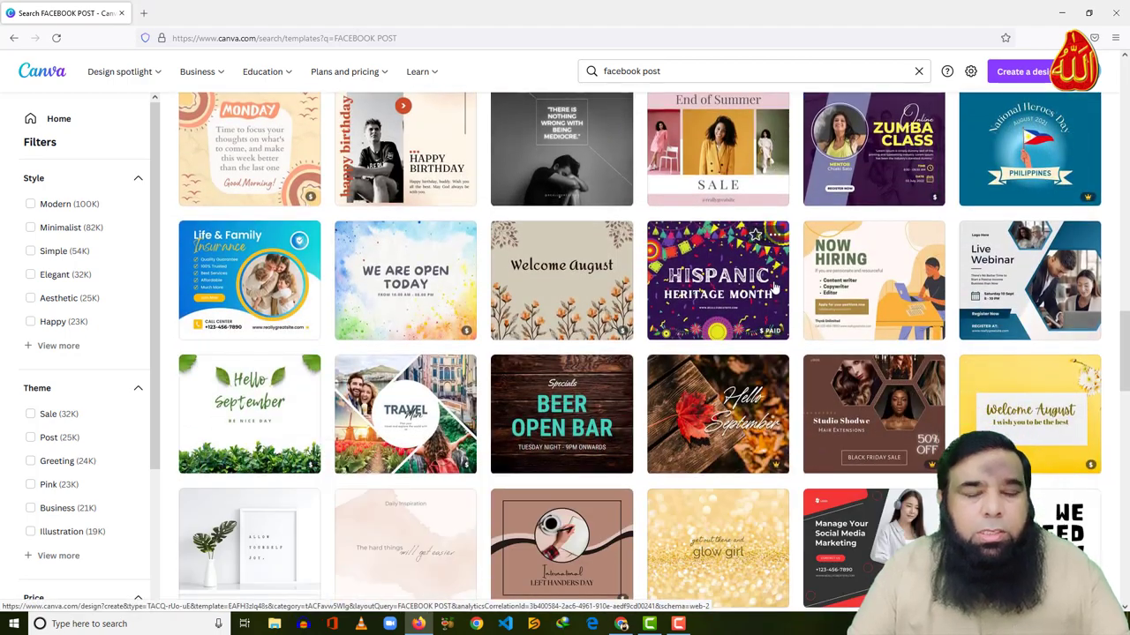
scroll(774, 288, "up", 4)
scroll(775, 288, "up", 10)
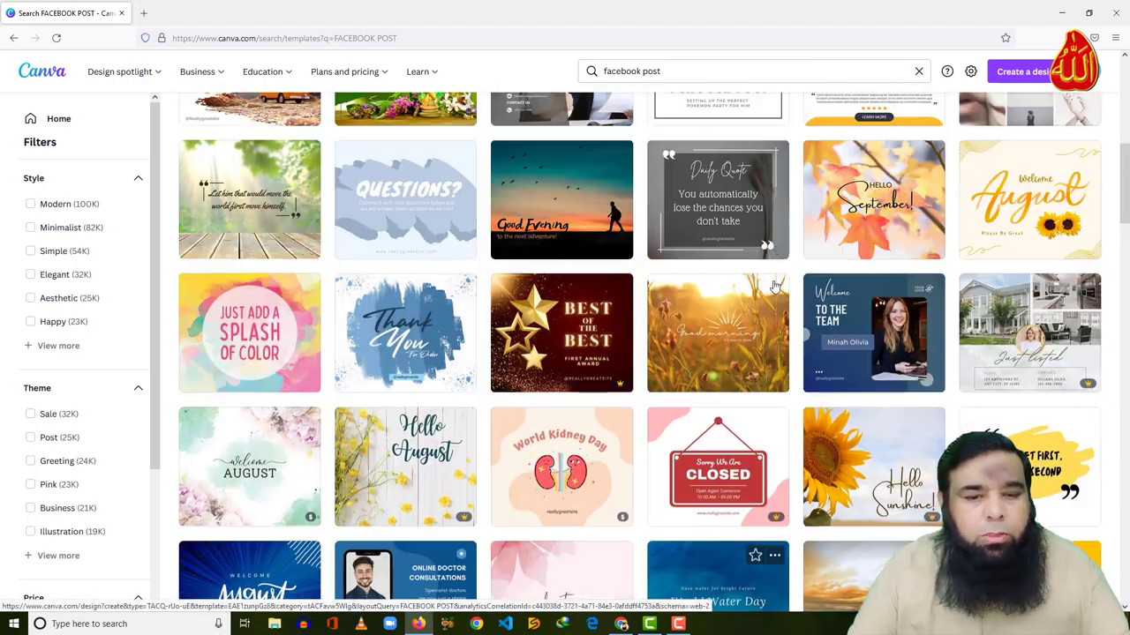
scroll(774, 286, "up", 3)
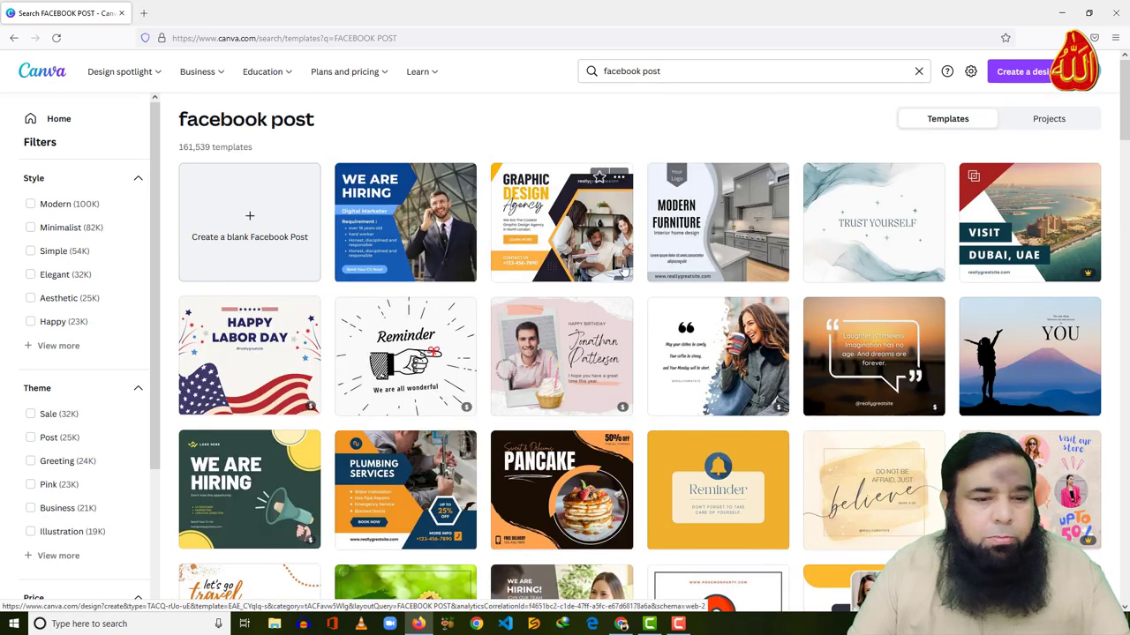
Create a blank Facebook Post design, look through the More apps, and return to Templates
left_click(251, 223)
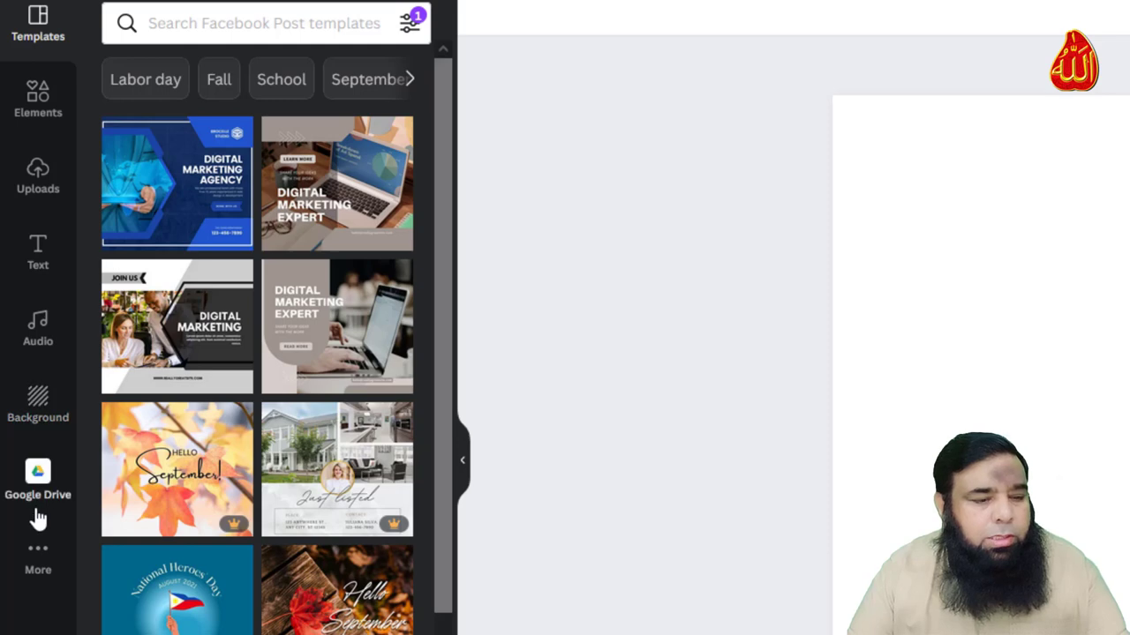
left_click(38, 565)
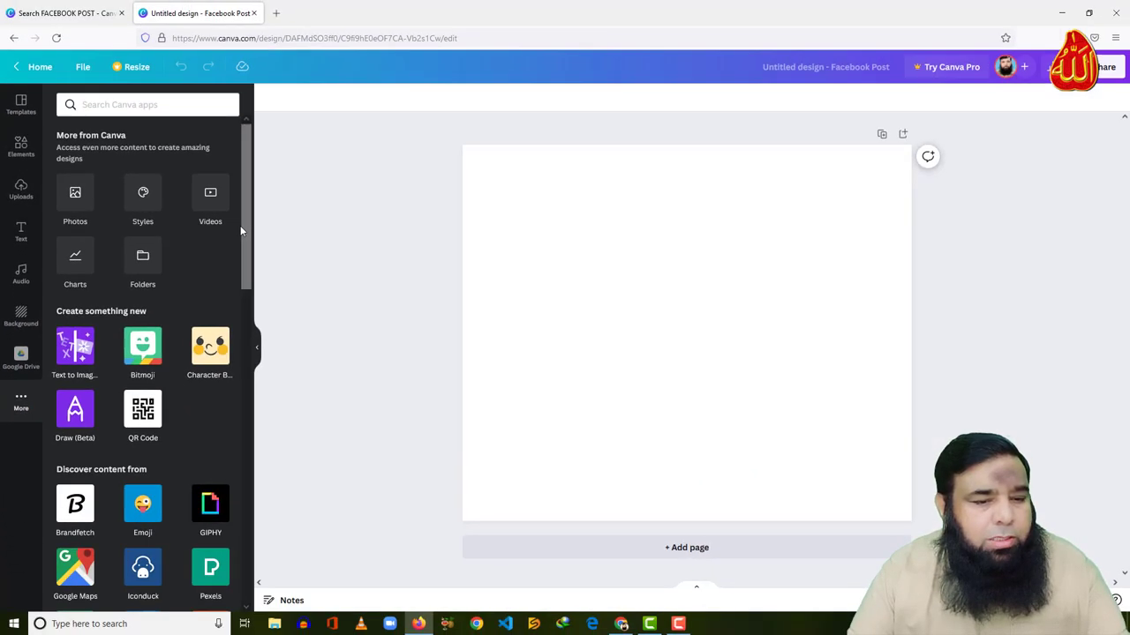
scroll(437, 293, "down", 1)
left_click_drag(242, 253, 249, 209)
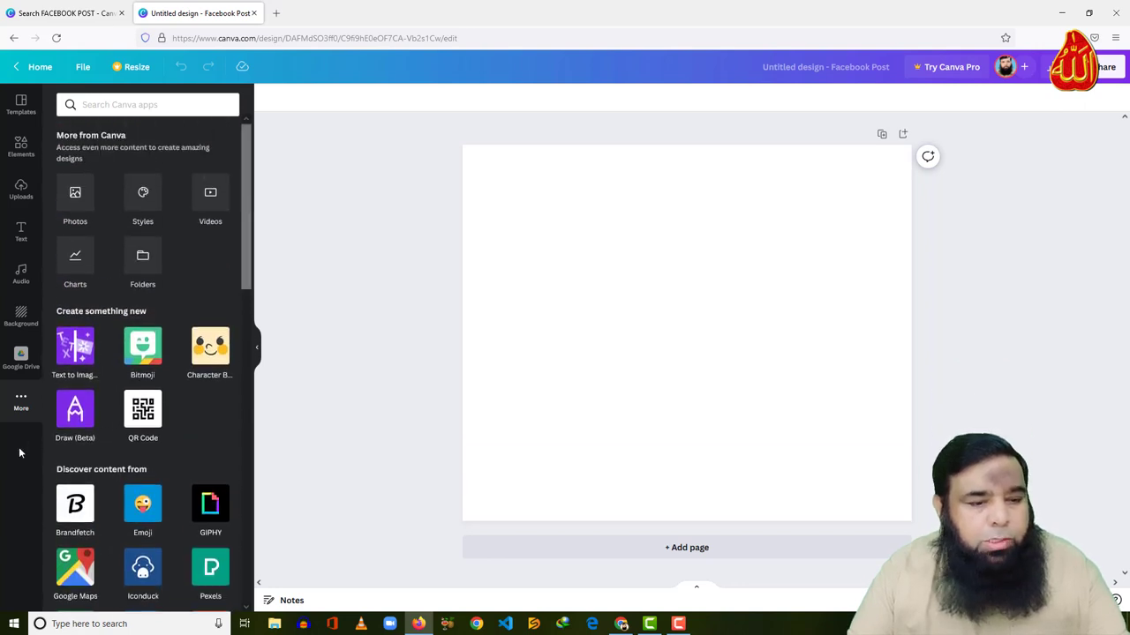
left_click(19, 103)
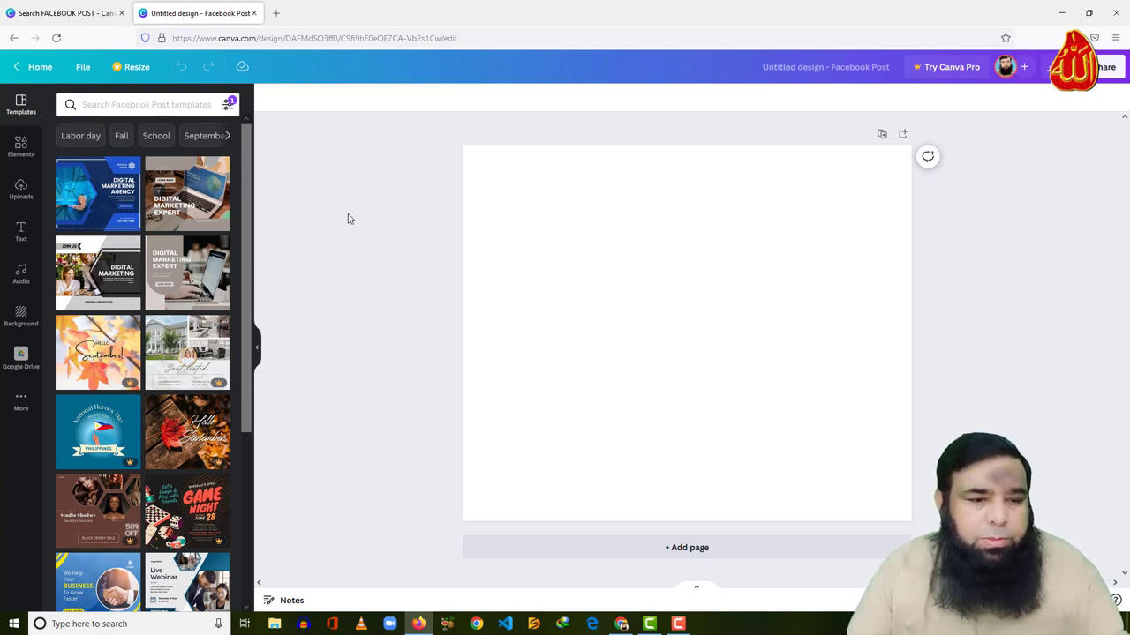
Try red, pink, purple and orange as the page background colour
left_click(21, 315)
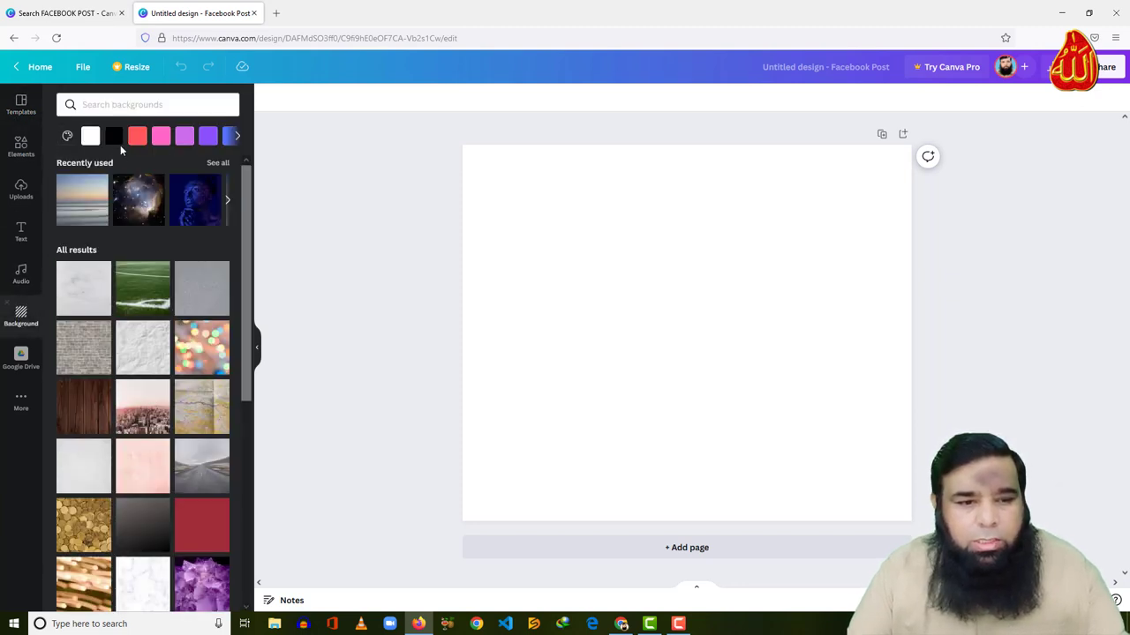
left_click(138, 137)
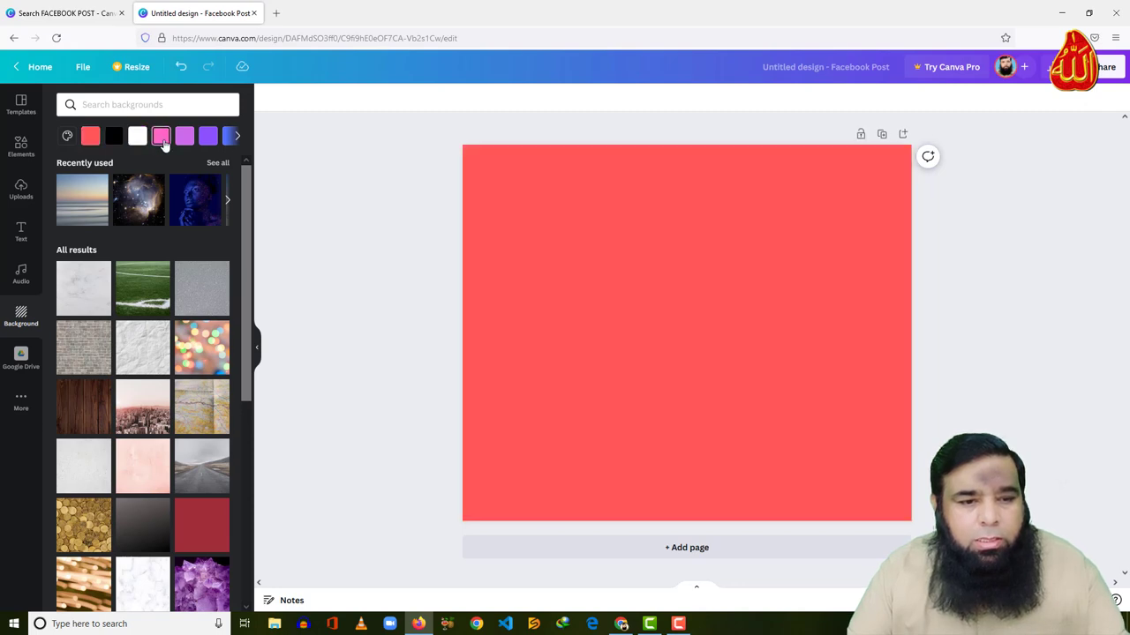
left_click(160, 138)
left_click(185, 138)
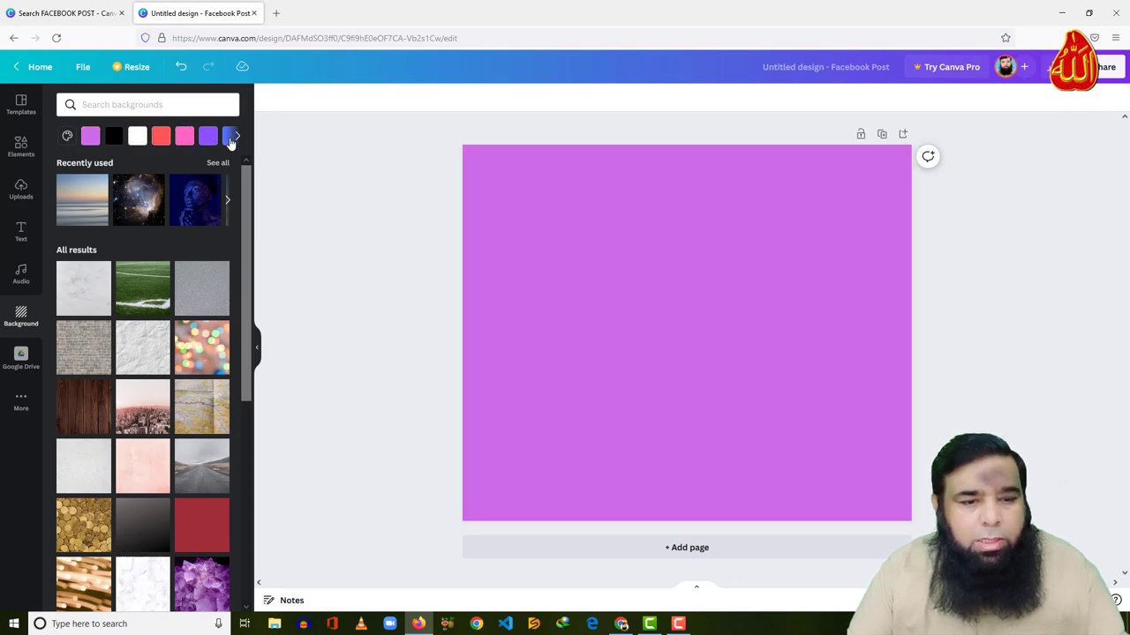
left_click(238, 138)
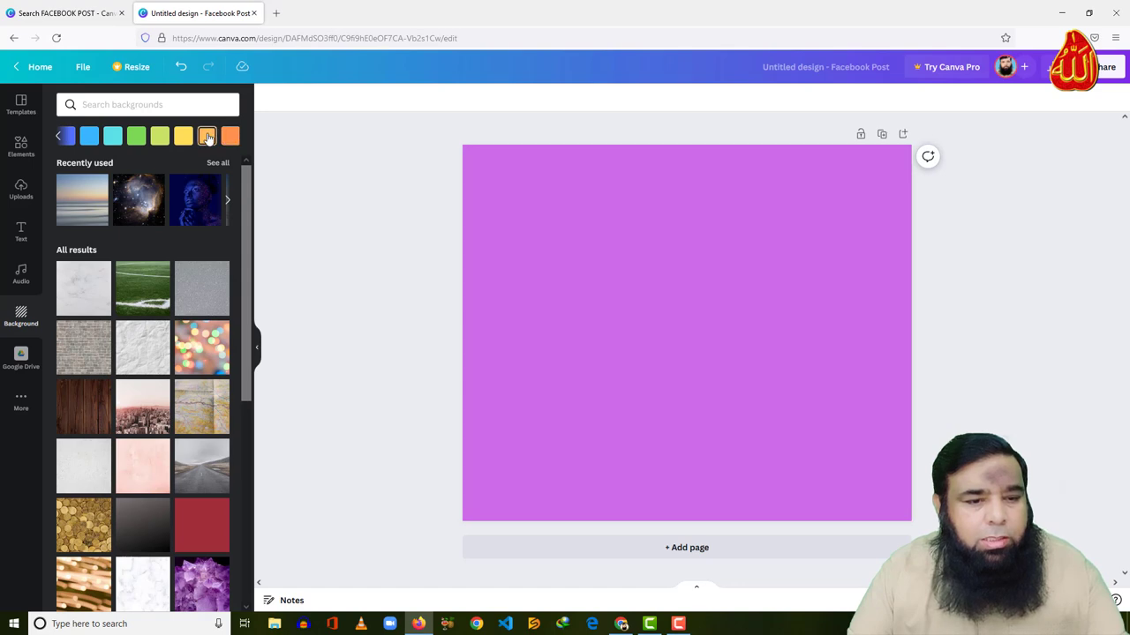
left_click(206, 137)
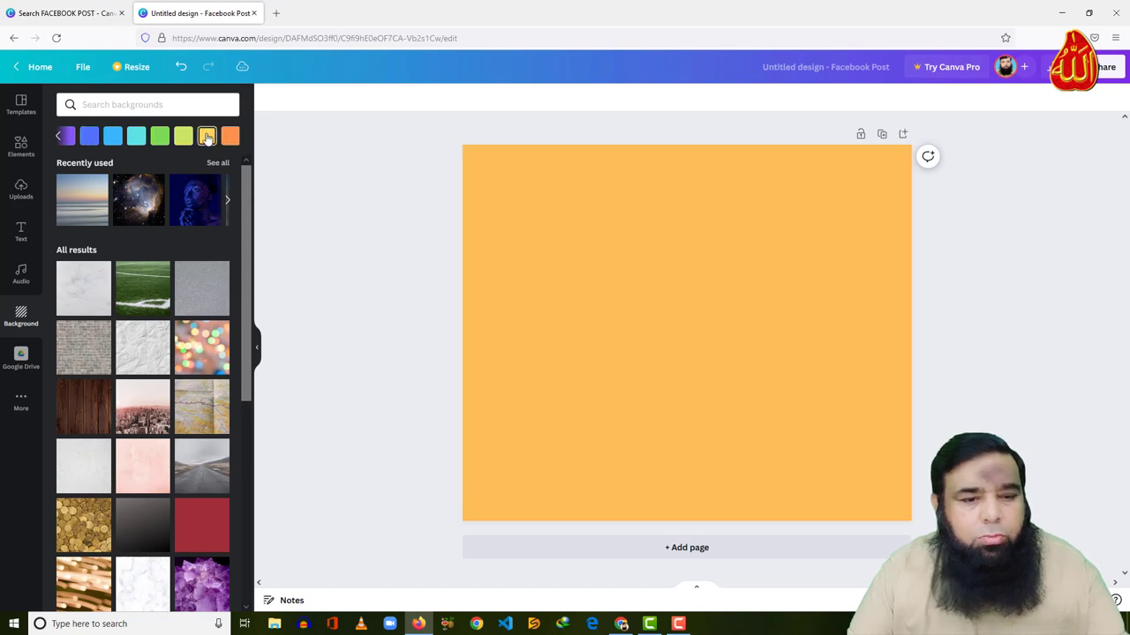
Try several background photos, settling on the pink city skyline image
scroll(139, 271, "down", 1)
left_click(136, 244)
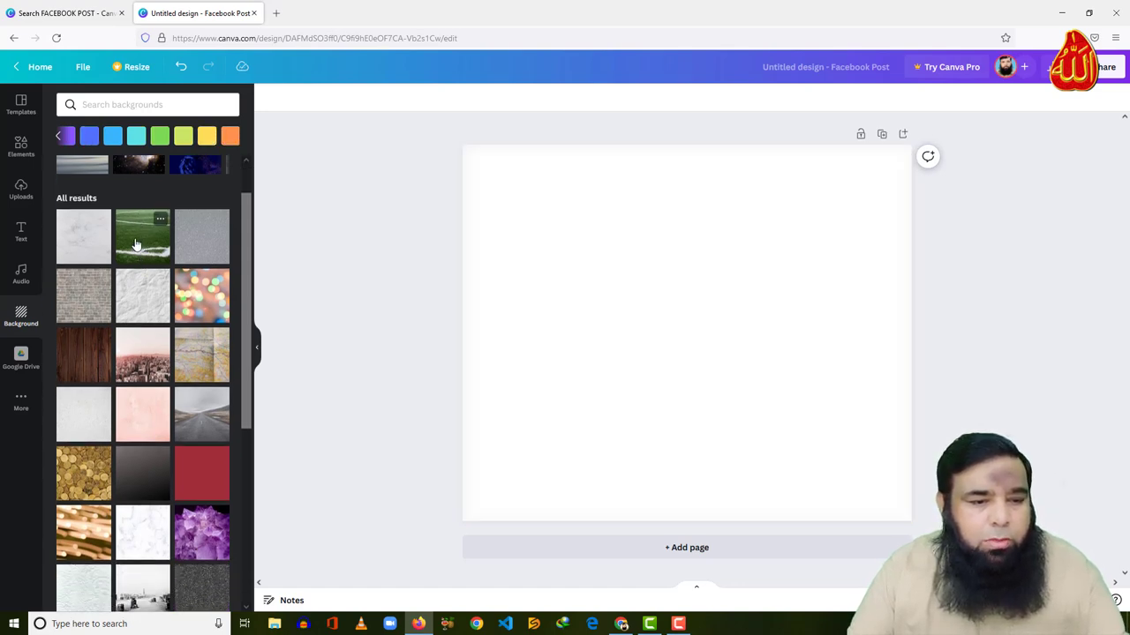
left_click(195, 356)
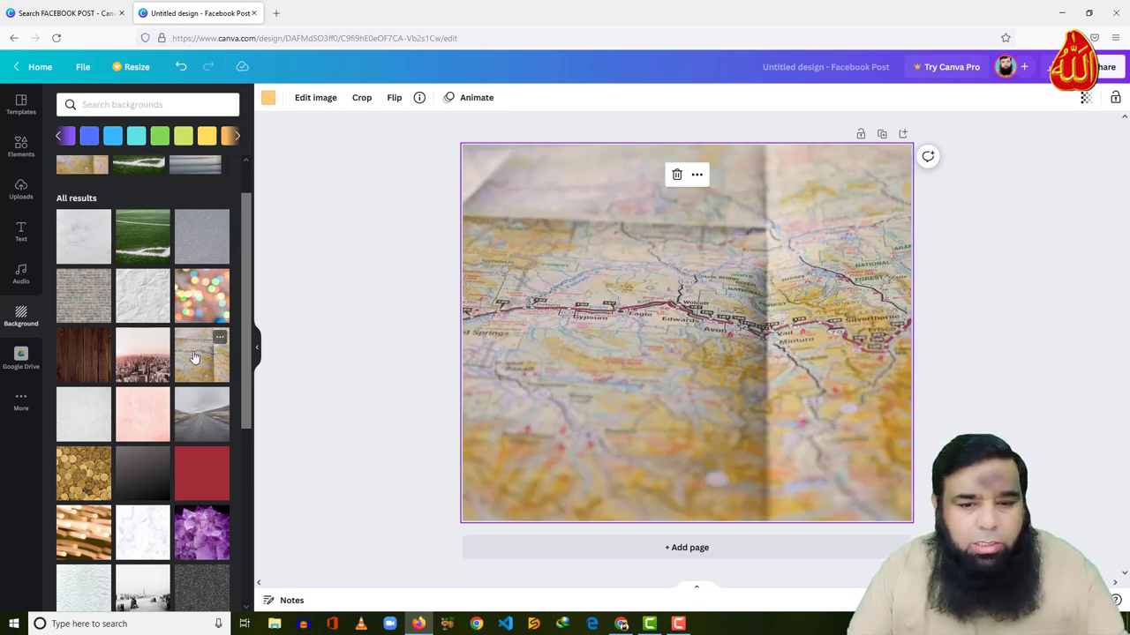
scroll(195, 357, "down", 2)
left_click(201, 320)
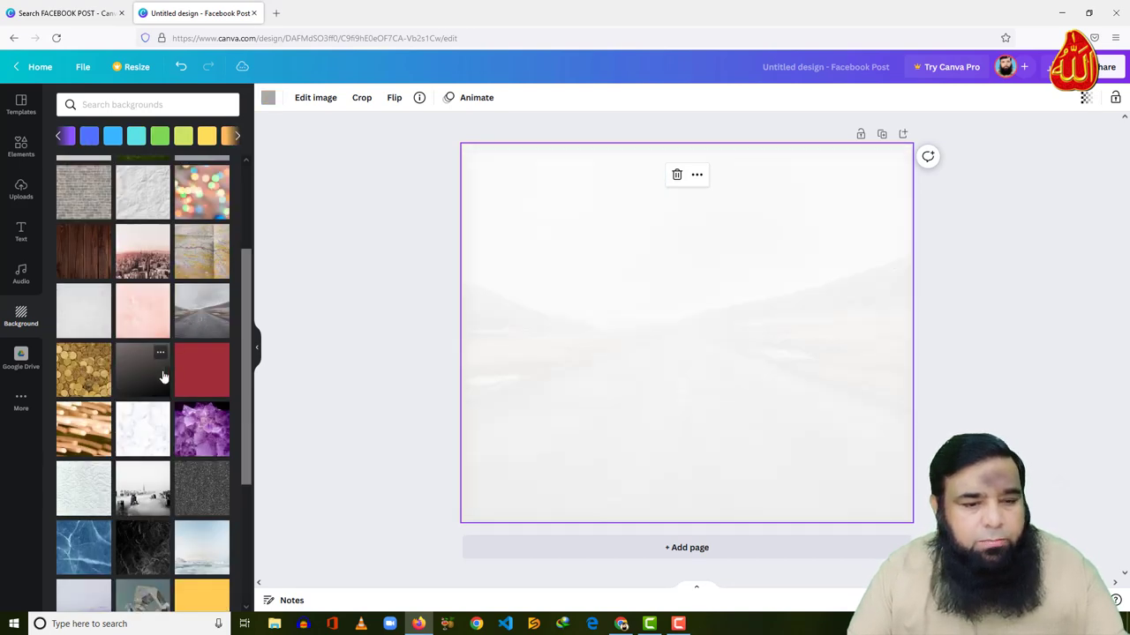
left_click(143, 389)
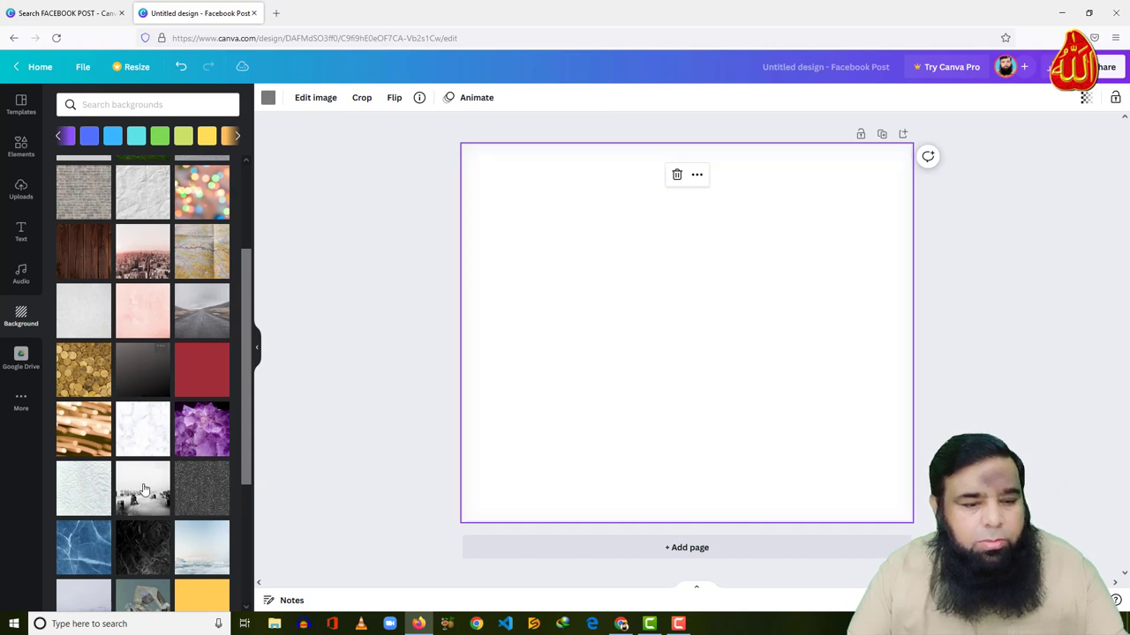
scroll(145, 483, "down", 4)
scroll(132, 467, "down", 2)
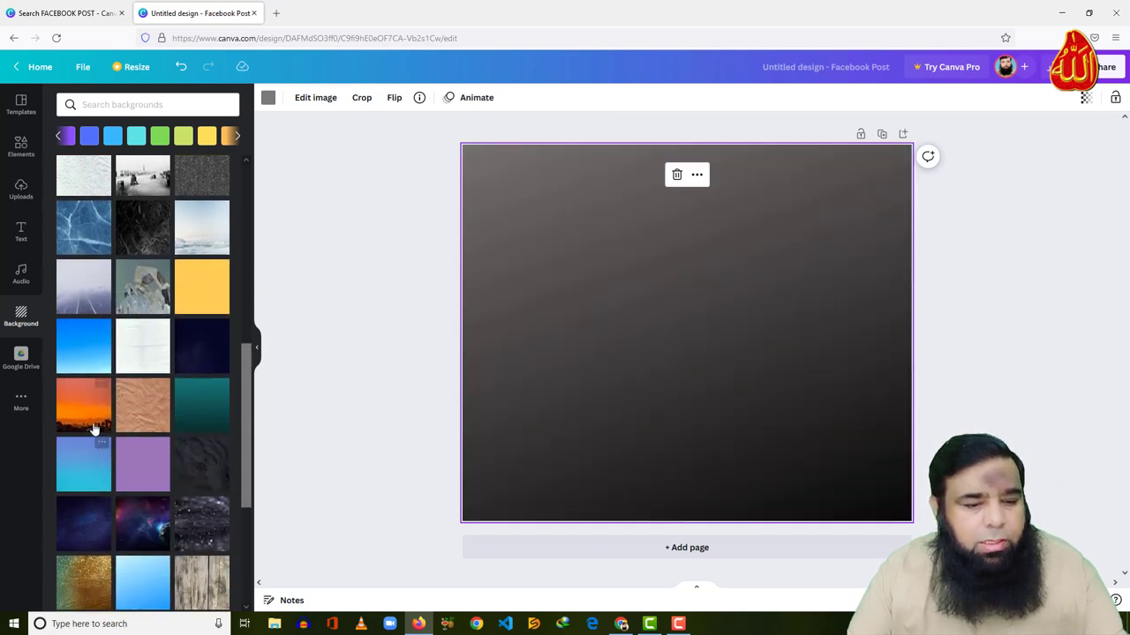
left_click(94, 429)
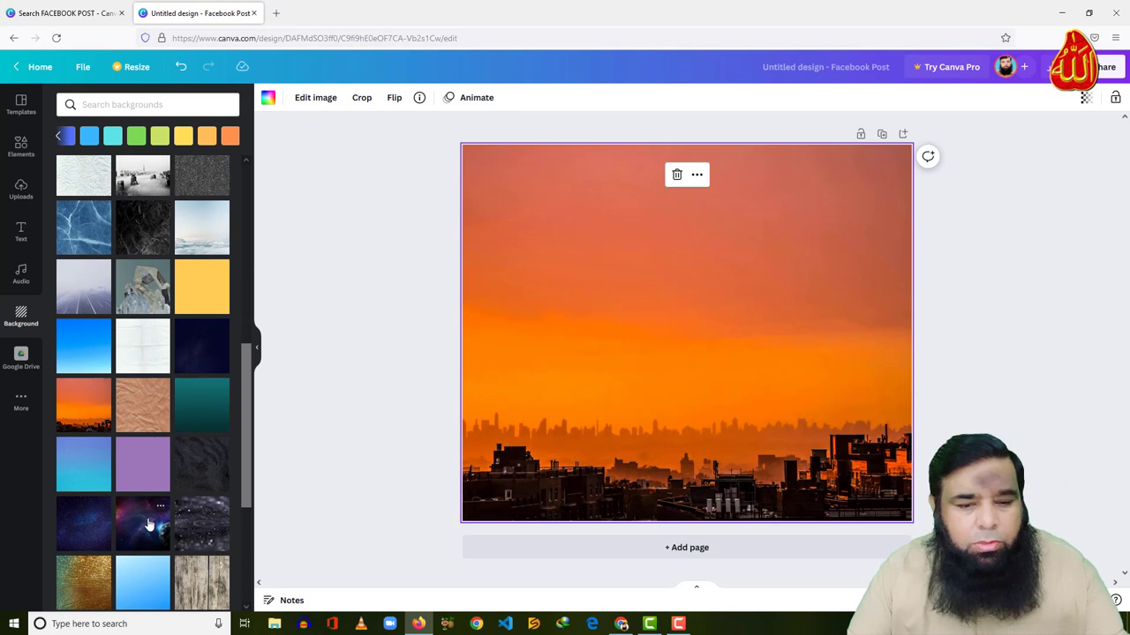
left_click(149, 526)
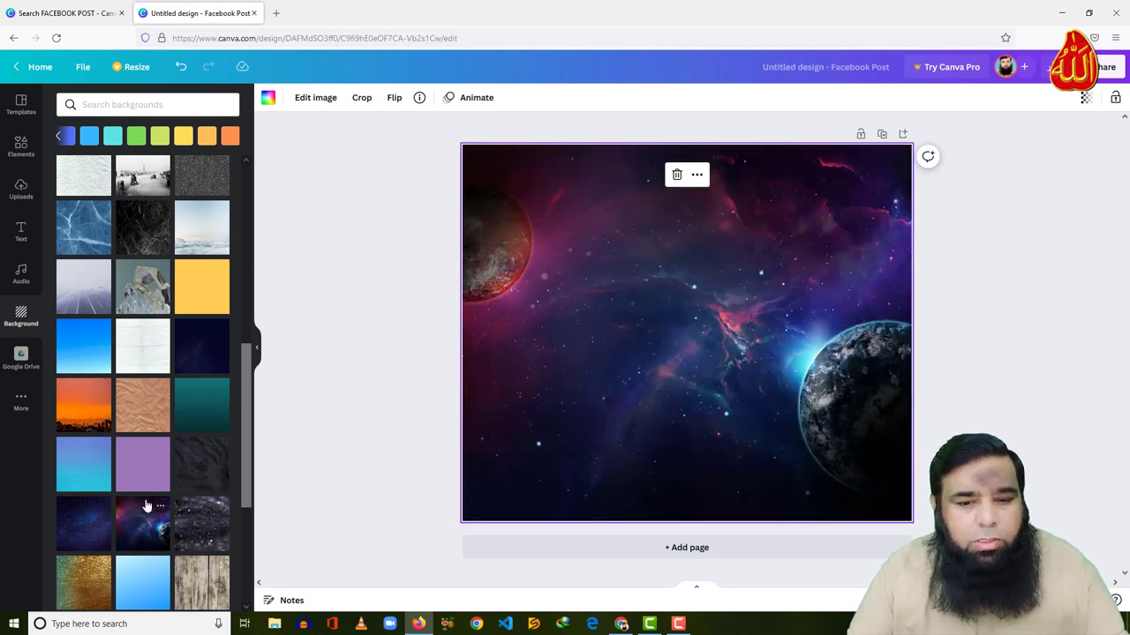
scroll(155, 415, "up", 5)
left_click(144, 358)
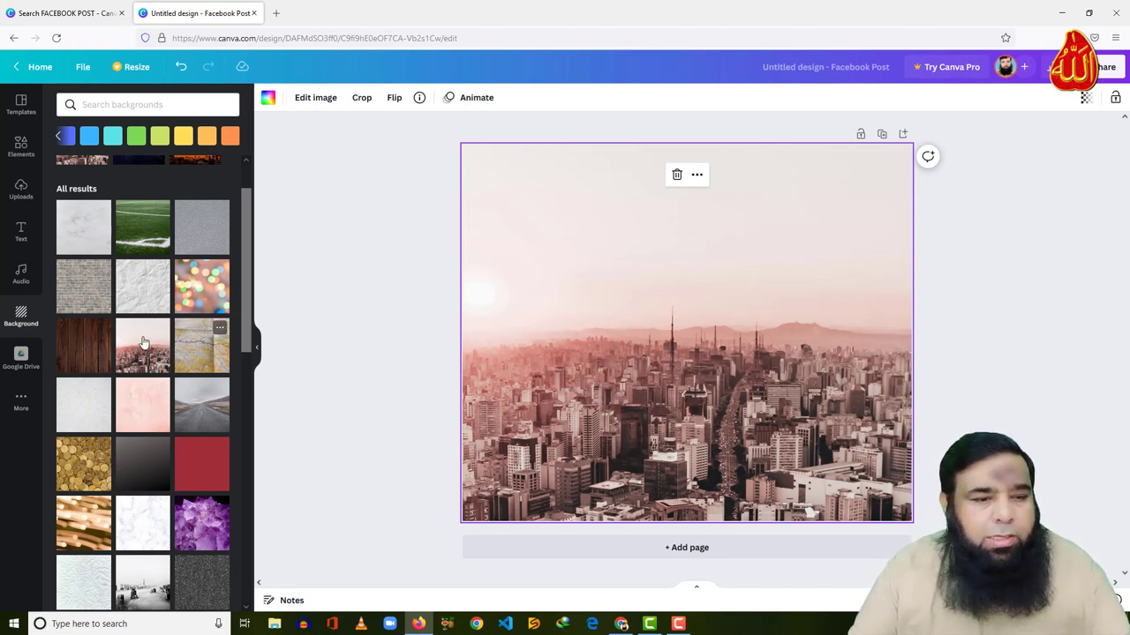
Add a heading text box to the skyline and clear its placeholder text
left_click(21, 233)
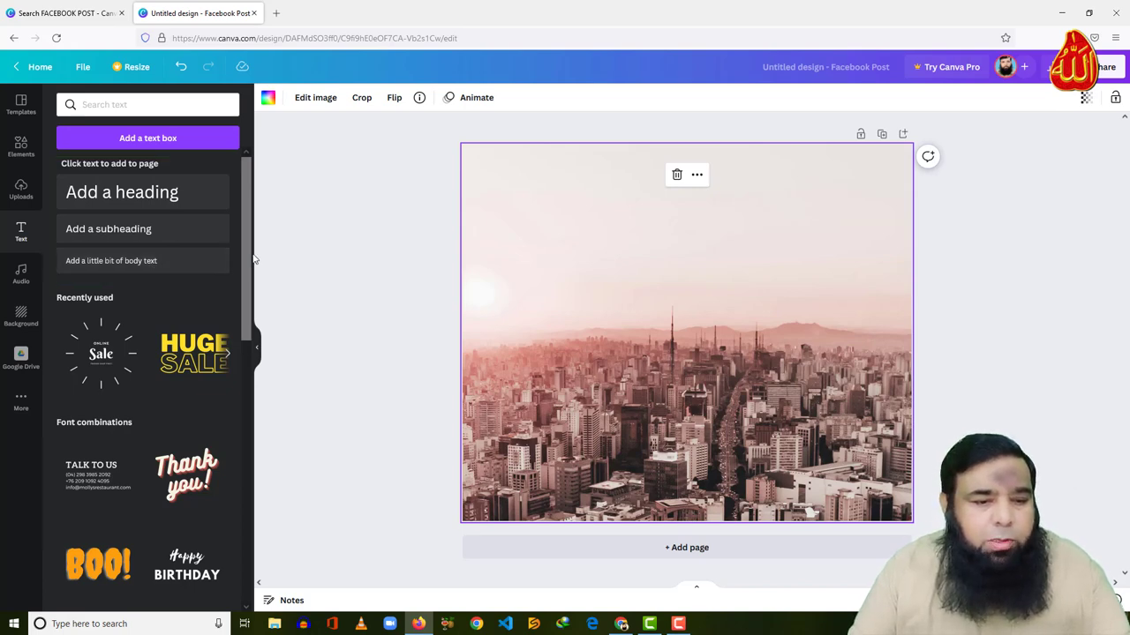
mouse_move(249, 265)
left_mouse_down()
mouse_move(253, 418)
mouse_move(251, 259)
left_mouse_up()
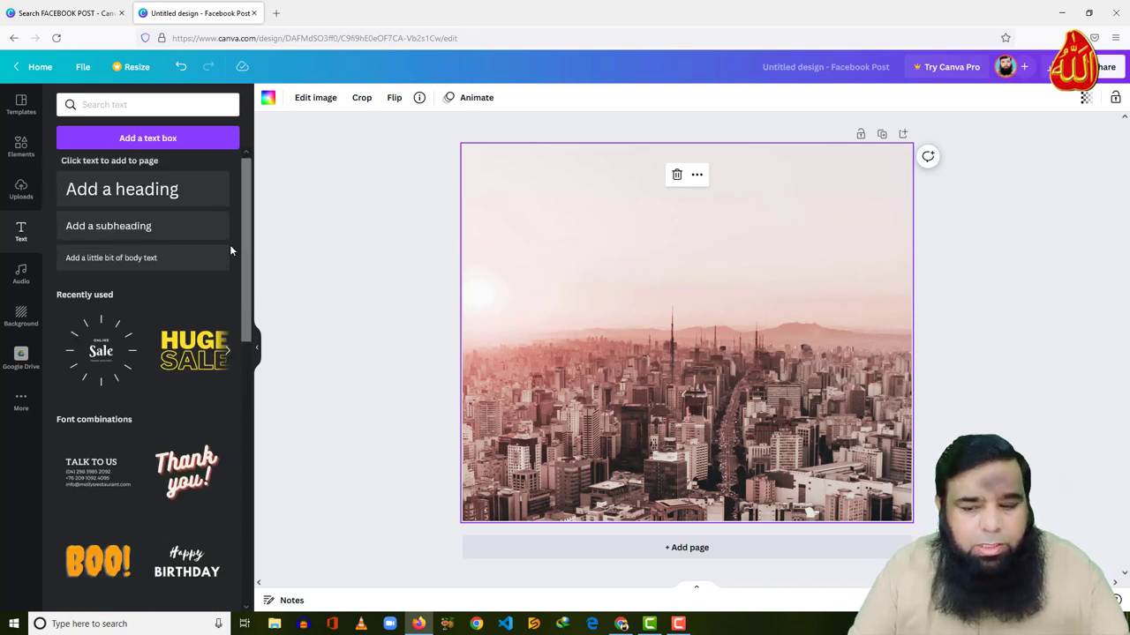
left_click(148, 196)
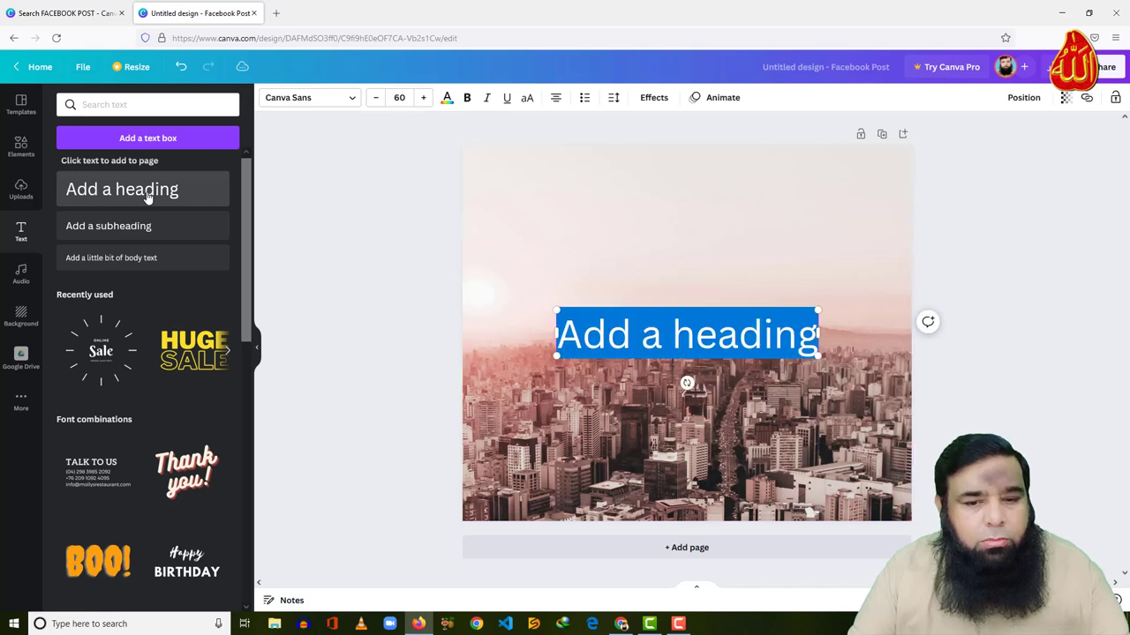
left_click(767, 344)
key("BackSpace")
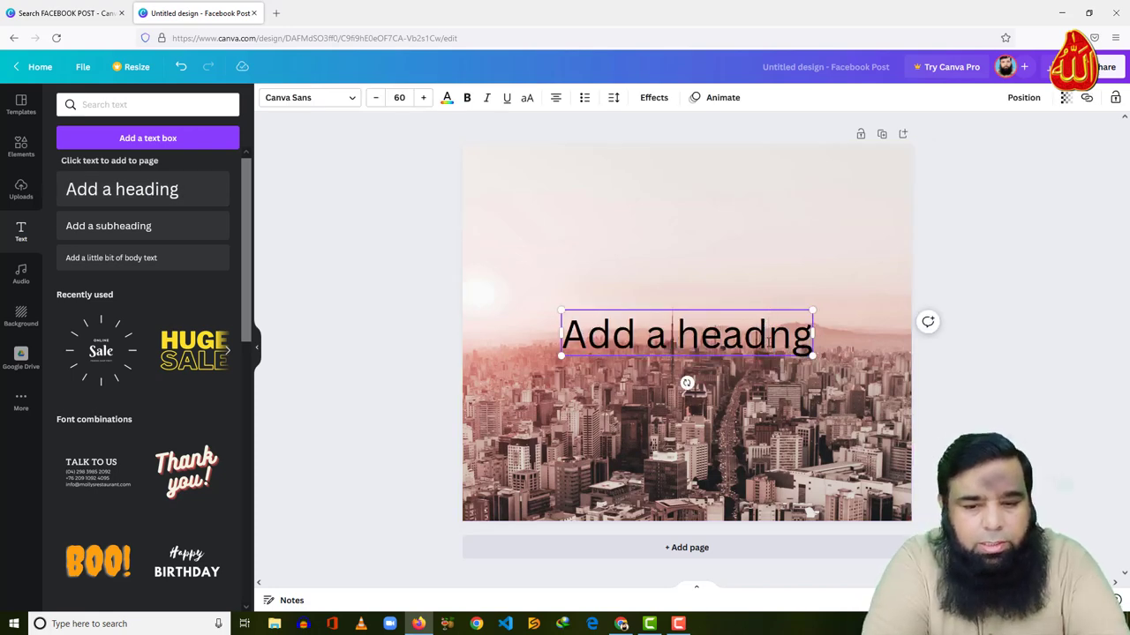
key("BackSpace")
key("BackSpace")
key("BackSpace")
key("BackSpace")
key("BackSpace")
key("BackSpace")
key("BackSpace")
key("BackSpace")
key("BackSpace")
key("BackSpace")
key("Delete")
key("Delete")
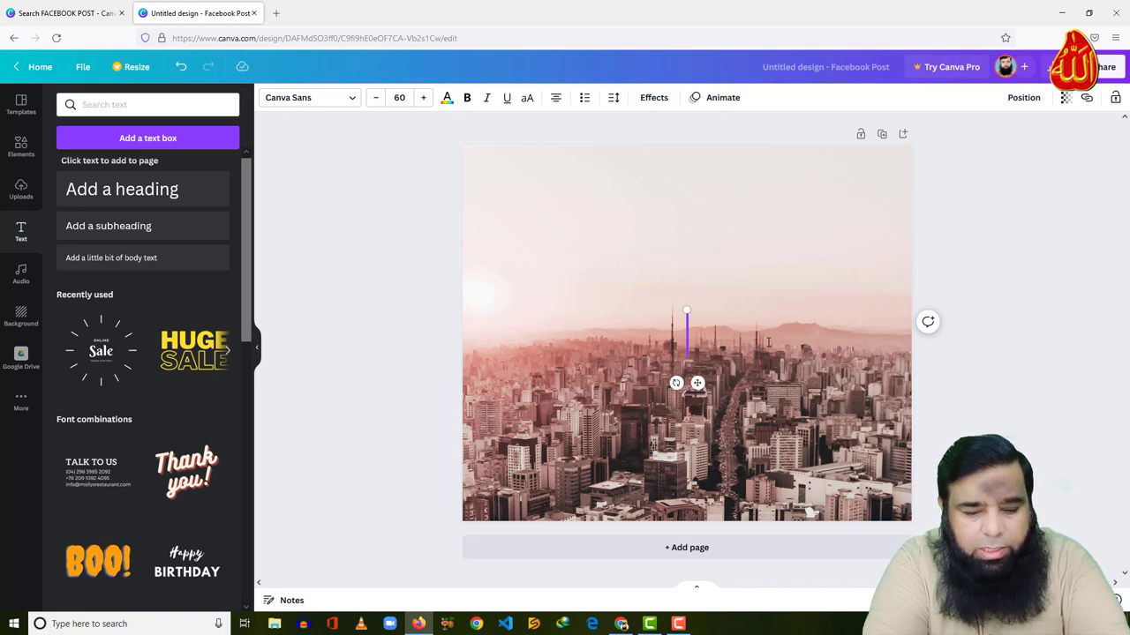
Type IT ALWAYS into the heading and set its font to Agrandir Black
type("I")
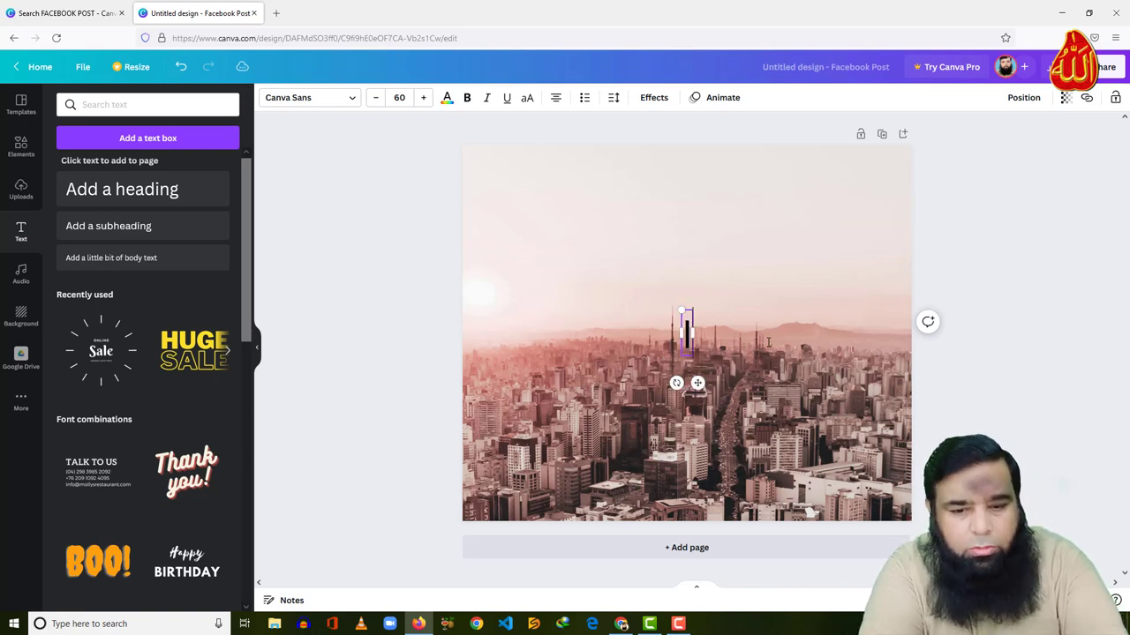
type("T ALWAYS")
left_click(728, 307)
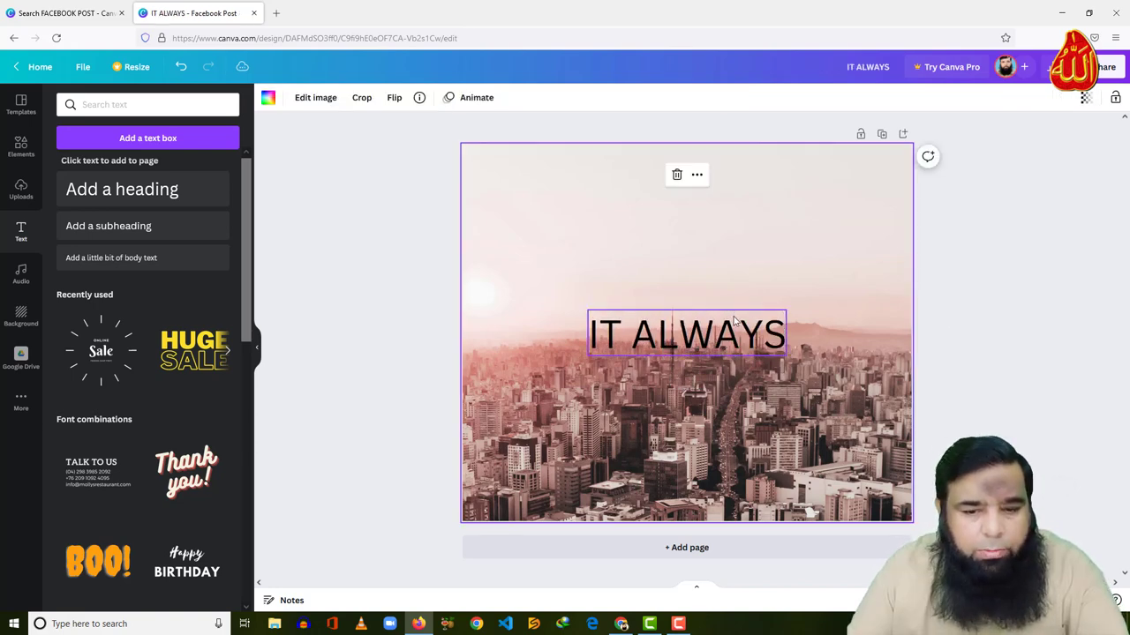
left_click(699, 324)
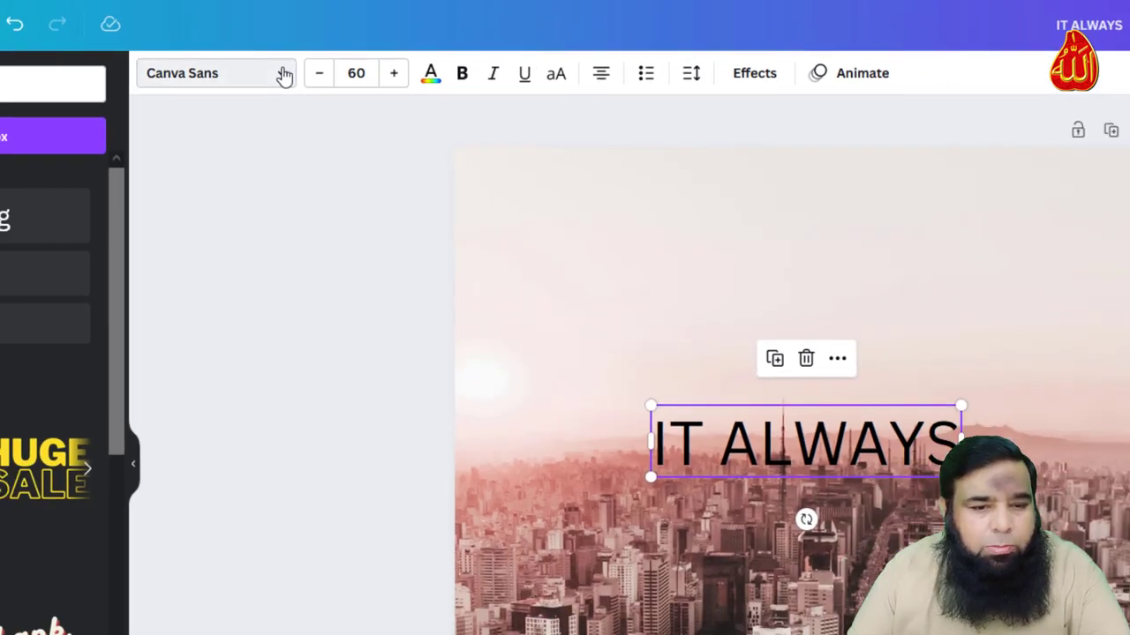
left_click(226, 55)
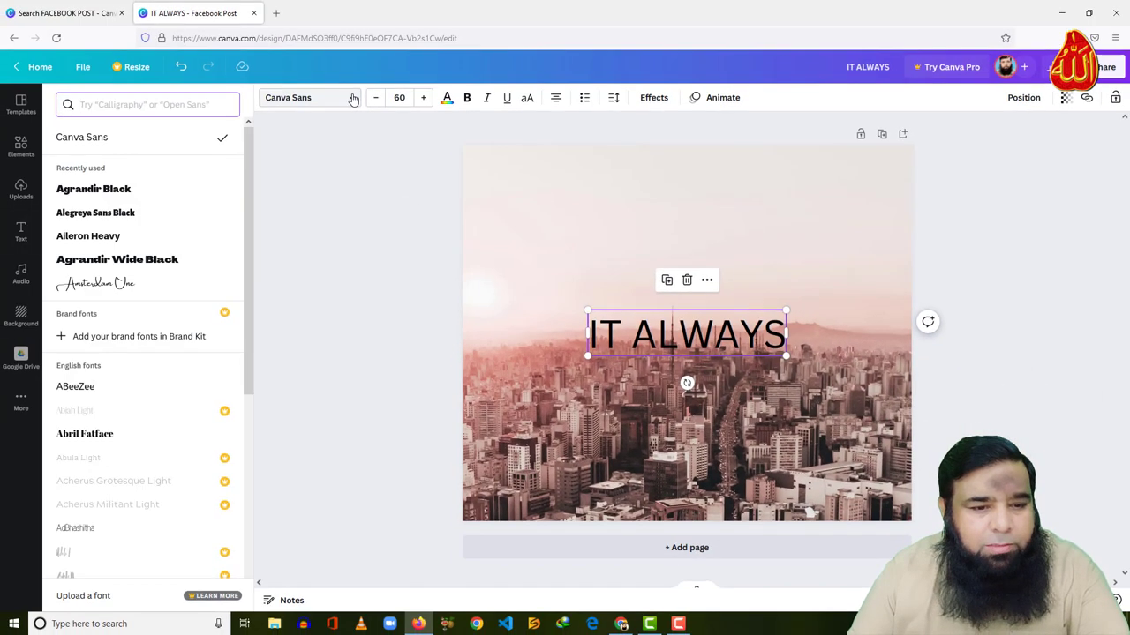
left_click_drag(250, 193, 274, 189)
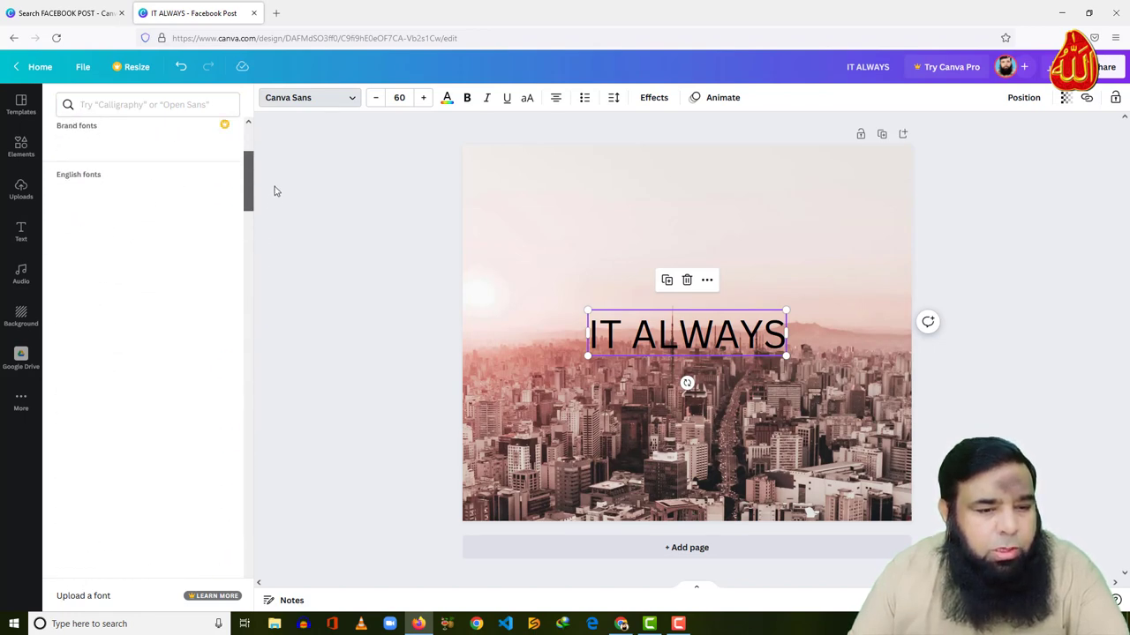
left_click(105, 191)
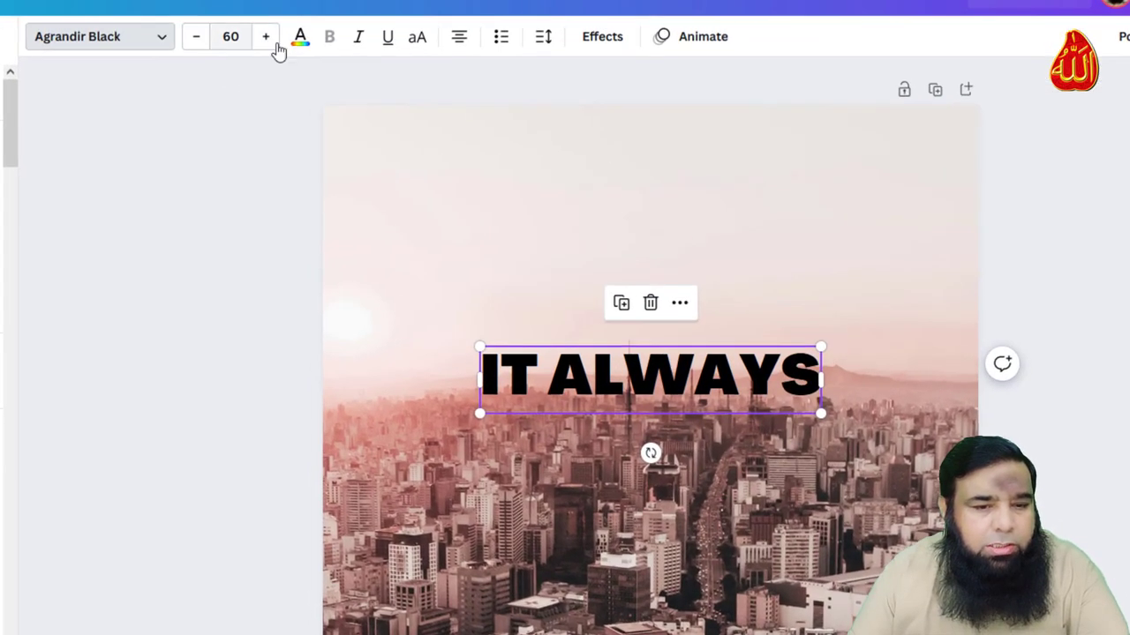
Adjust the IT ALWAYS size to about 61.7 and move it near the top
left_click(269, 39)
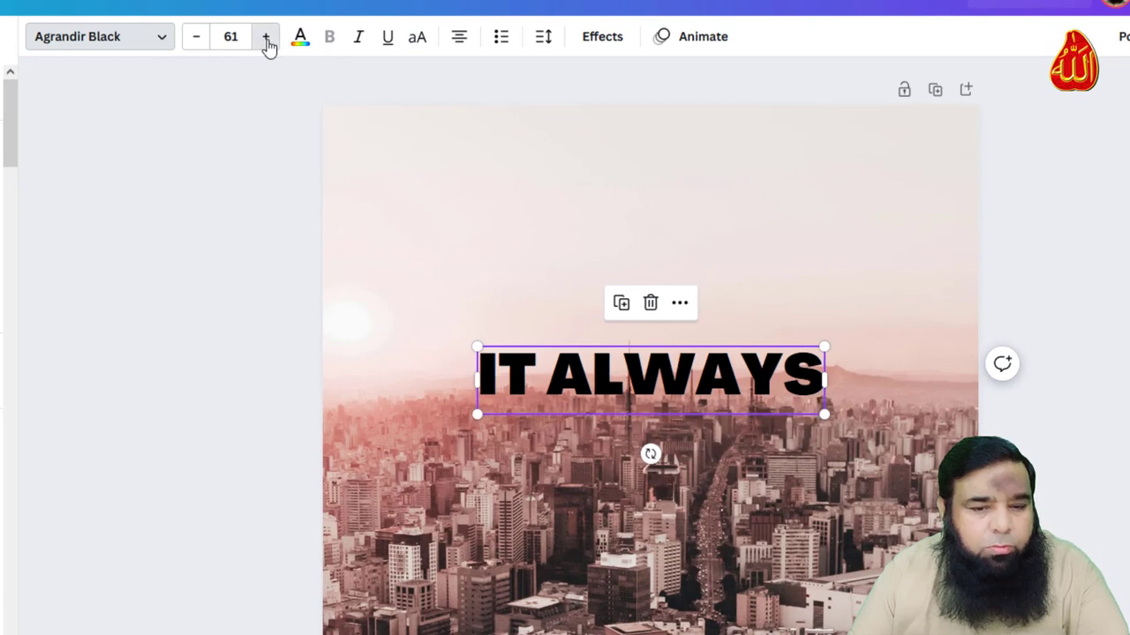
left_click(269, 38)
left_click(268, 39)
left_click(268, 39)
left_click(269, 39)
left_click(268, 39)
left_click(268, 39)
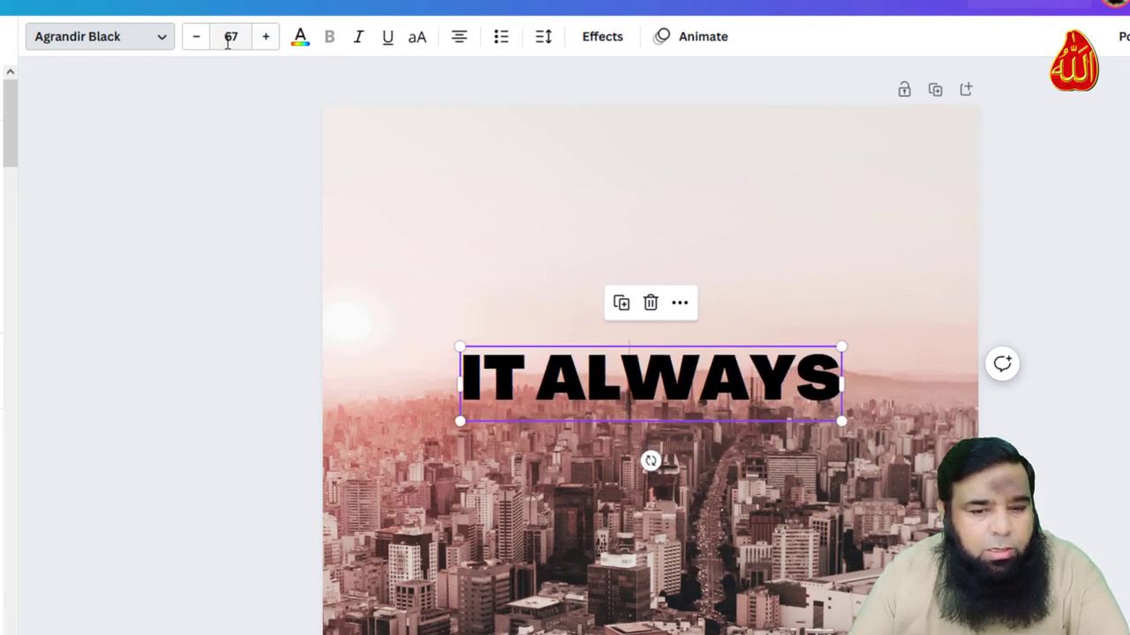
left_click(196, 39)
left_click(197, 38)
left_click(197, 39)
left_click(197, 39)
left_click(197, 39)
left_click(197, 39)
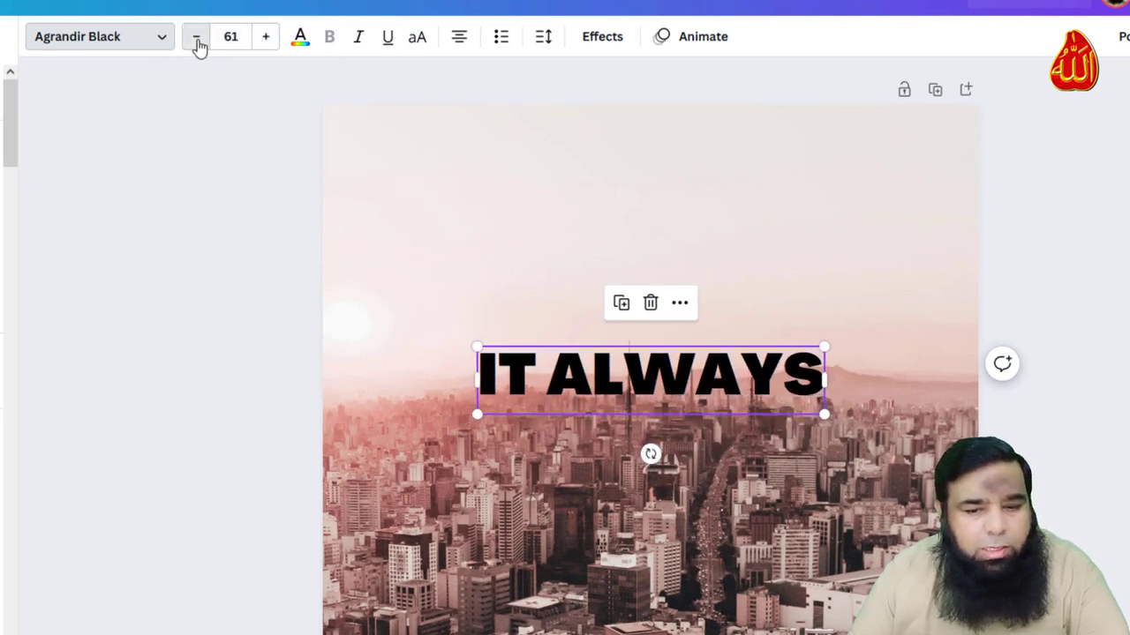
left_click(196, 39)
left_click(197, 39)
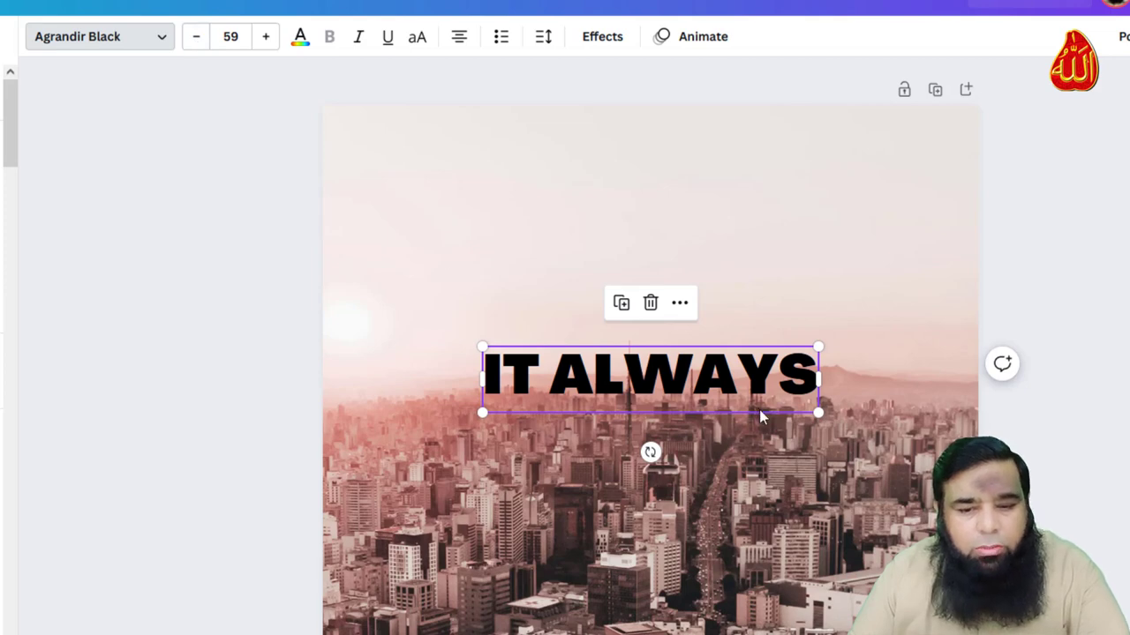
left_click_drag(818, 412, 820, 445)
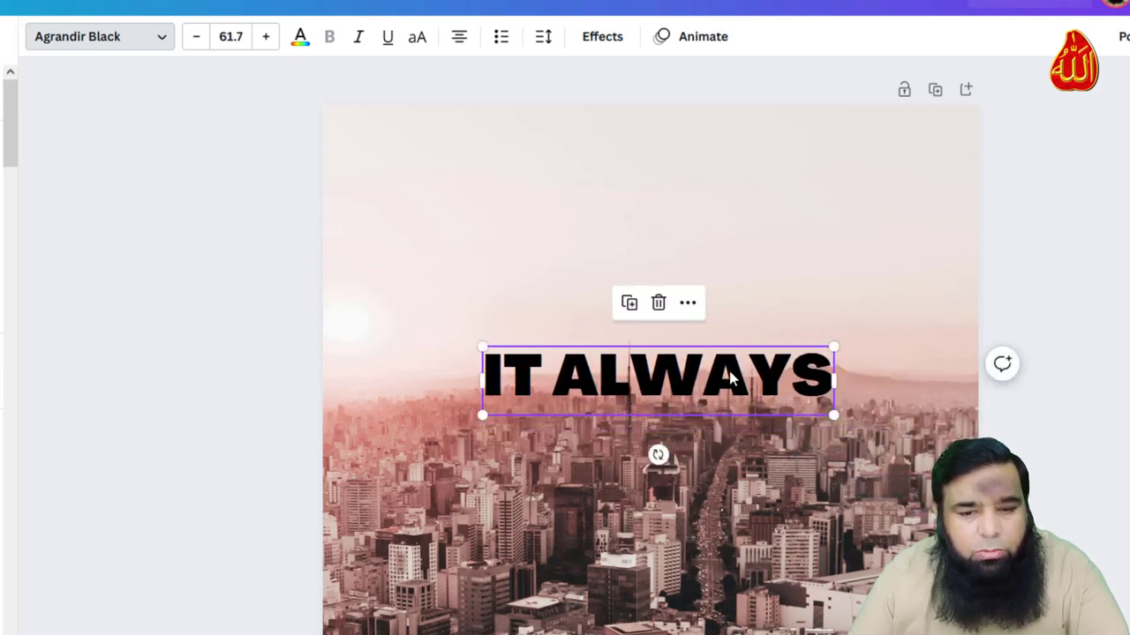
left_click_drag(730, 377, 730, 172)
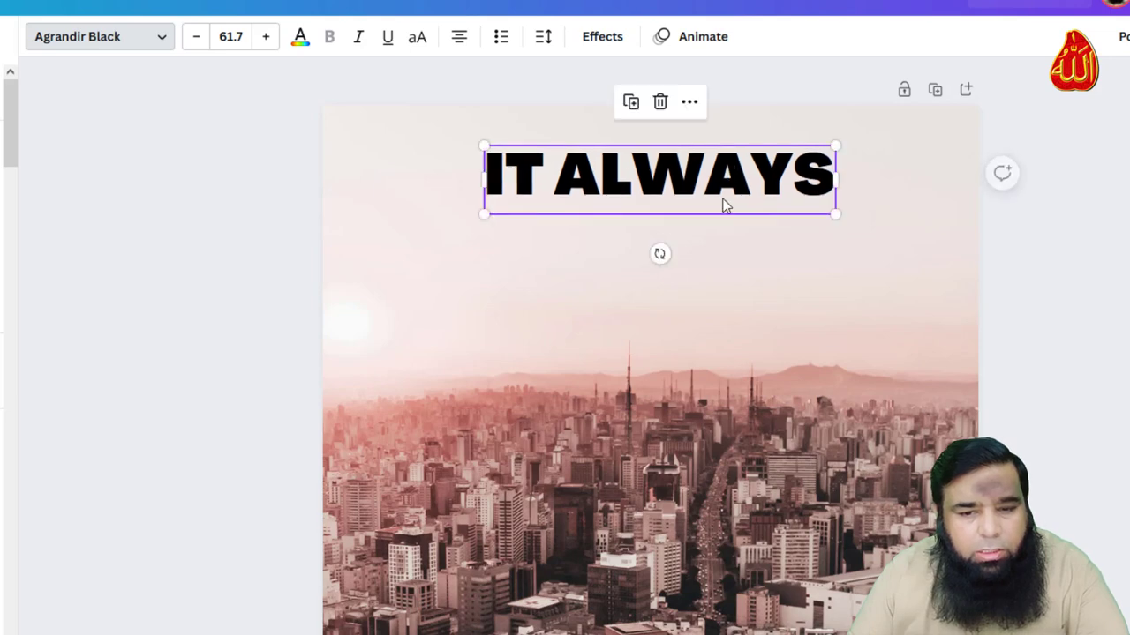
Colour IT ALWAYS yellow-orange, centre it at the top, and preview text Effects
left_click(301, 44)
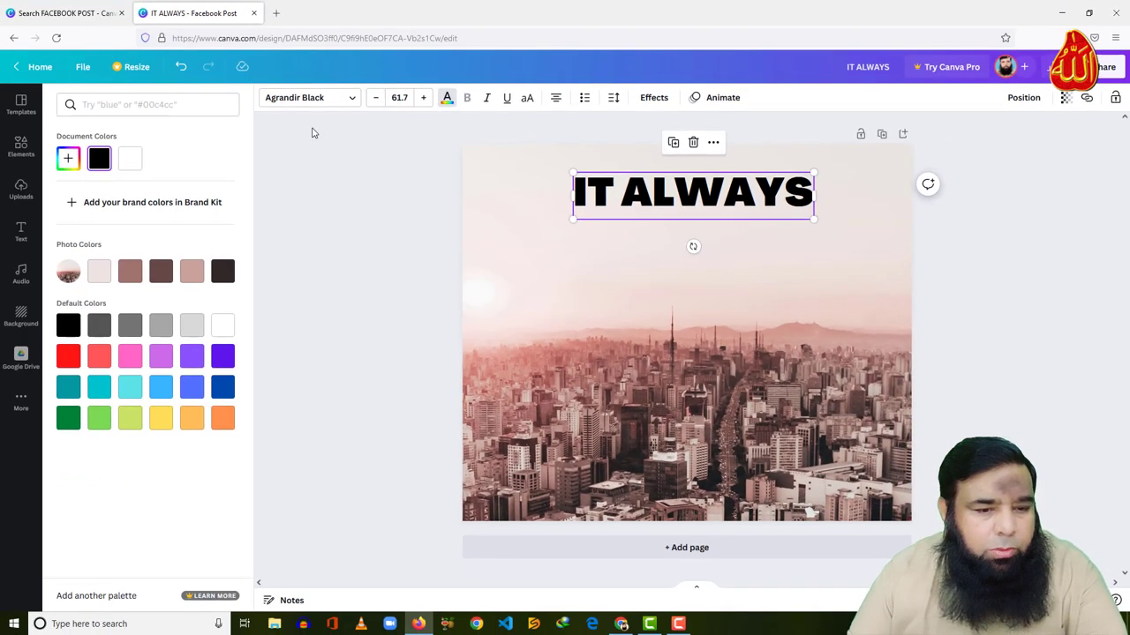
left_click(224, 325)
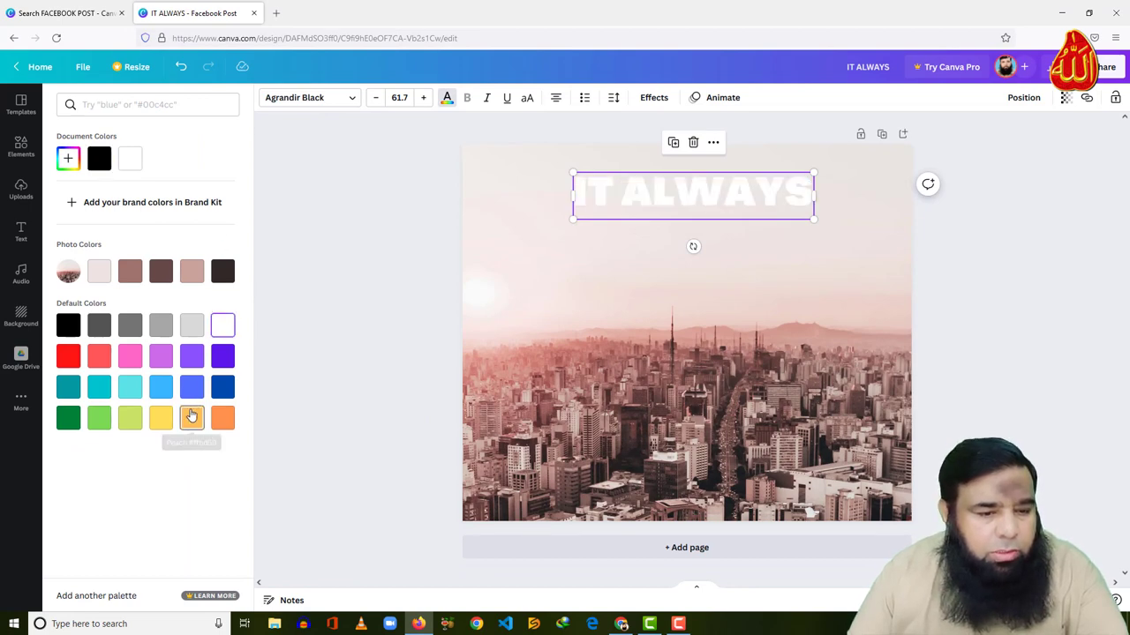
left_click(160, 426)
left_click(191, 420)
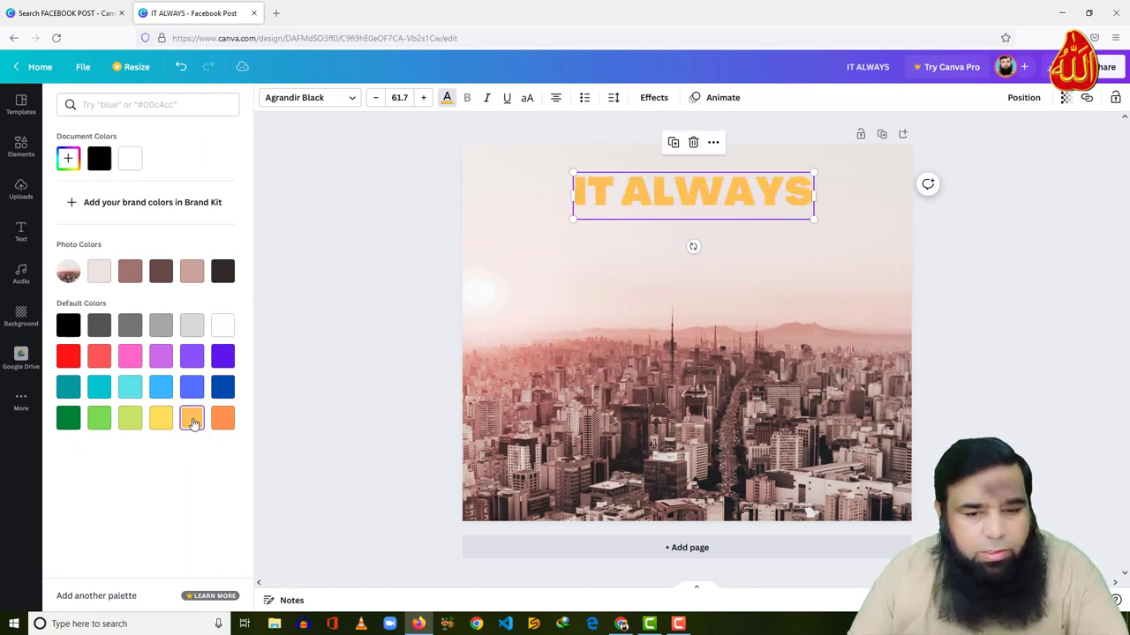
left_click_drag(710, 197, 722, 181)
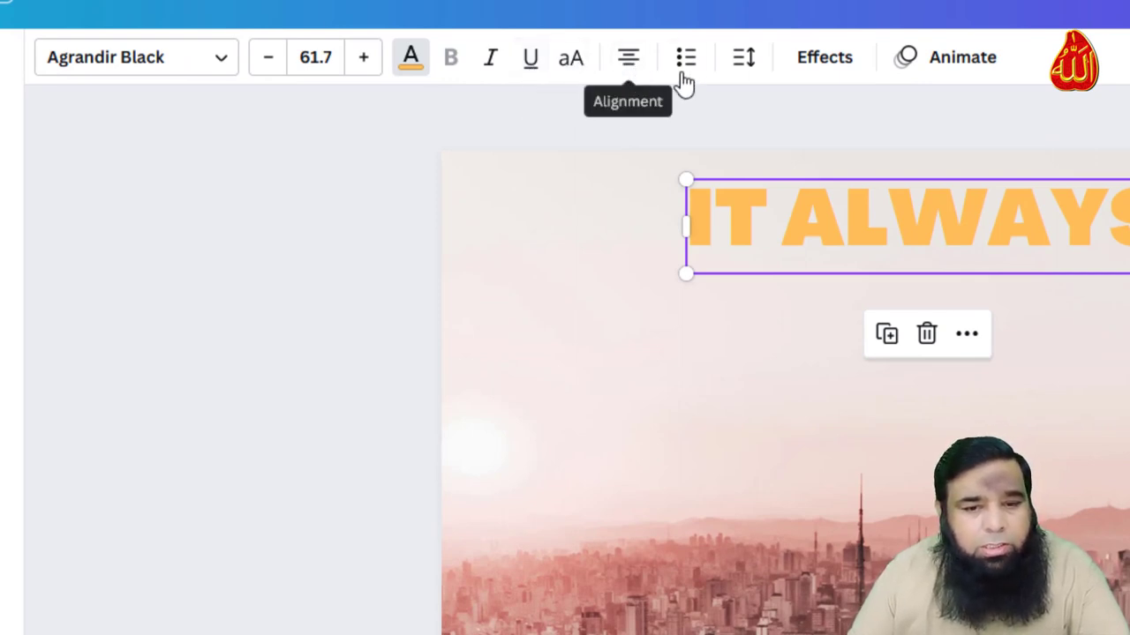
left_click(749, 64)
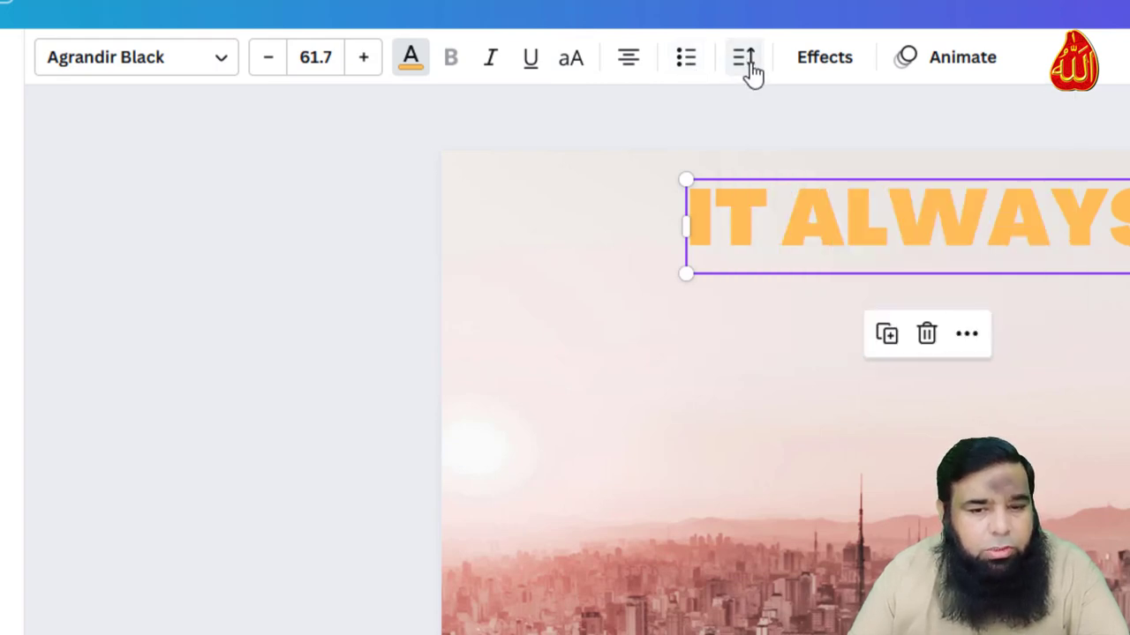
left_click(816, 70)
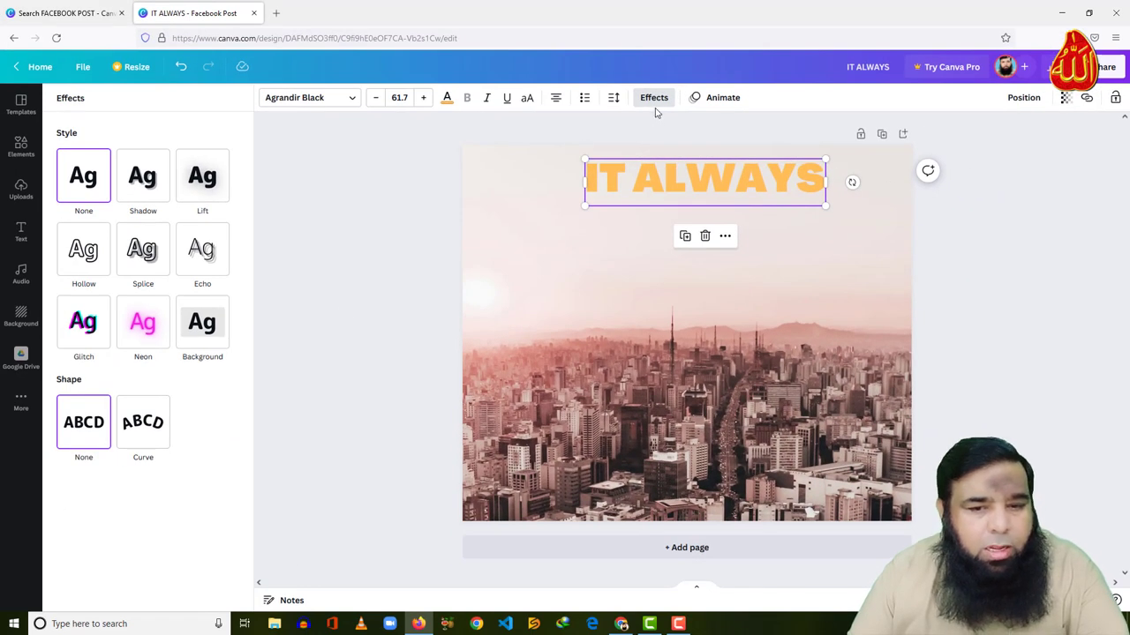
left_click(653, 100)
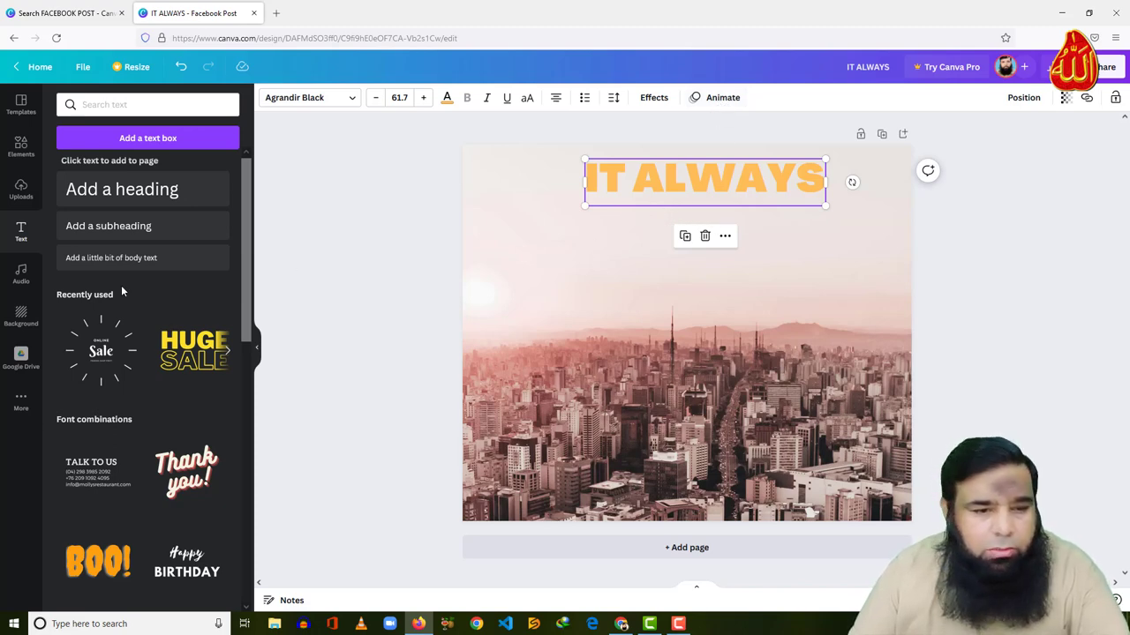
Add a SEEMS heading in Agrandir Black, coloured orange to match IT ALWAYS
left_click(89, 194)
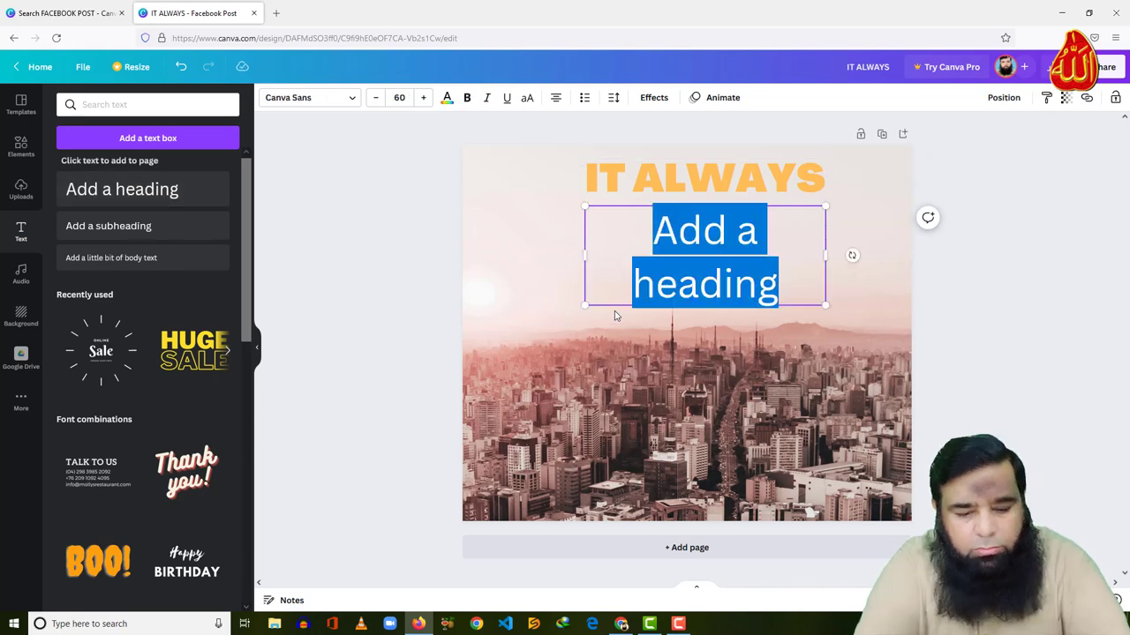
type("SEEMS")
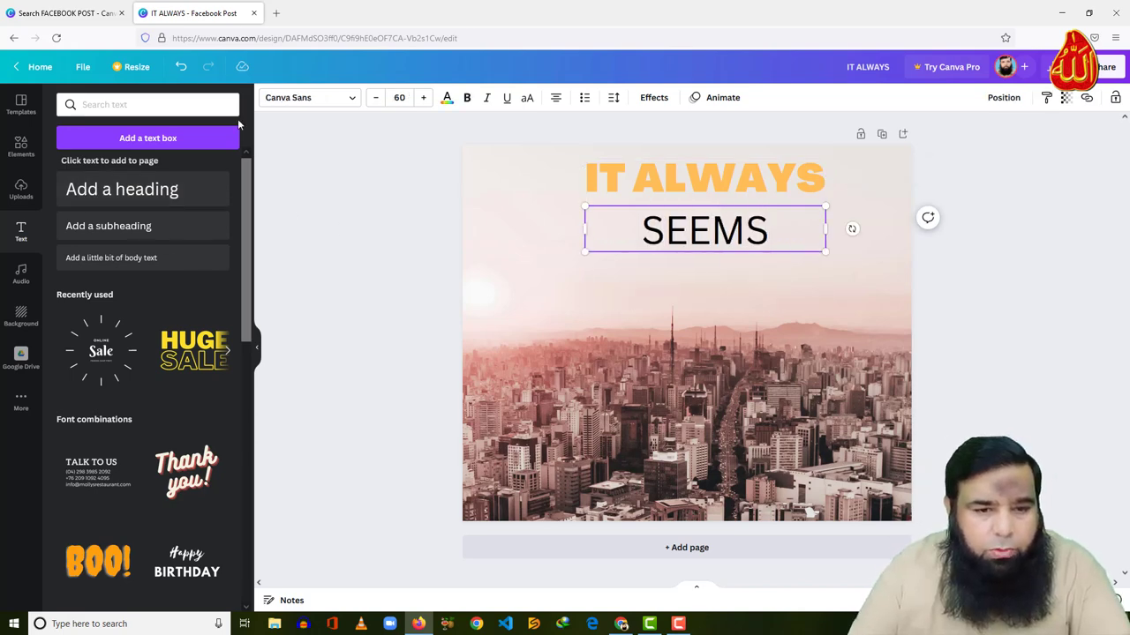
left_click(357, 100)
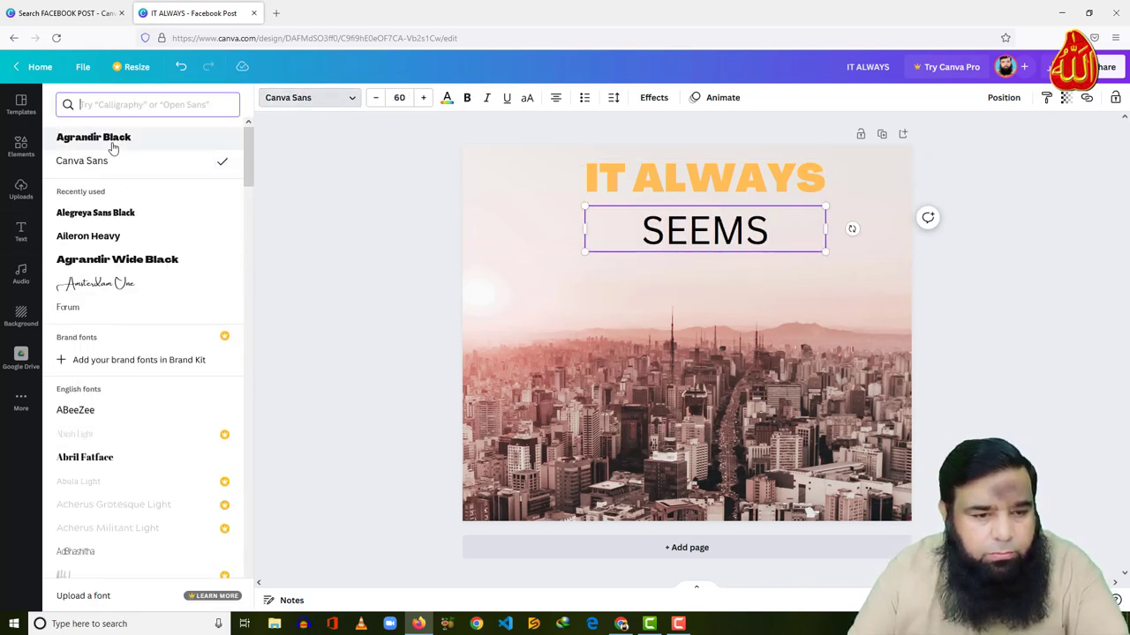
left_click(111, 139)
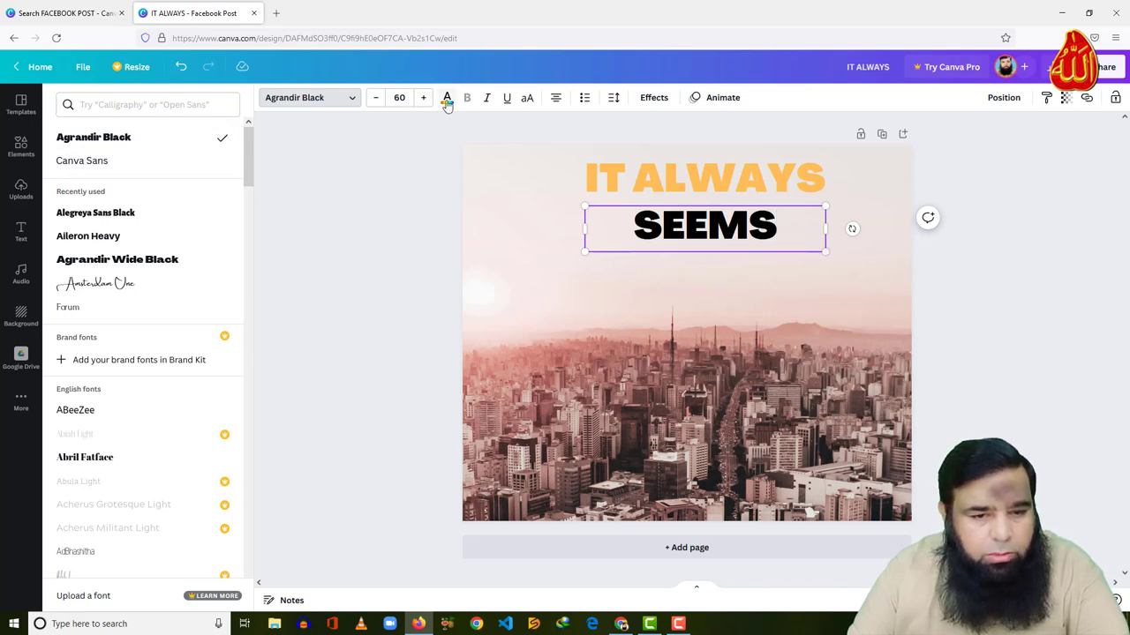
left_click(447, 98)
left_click(191, 422)
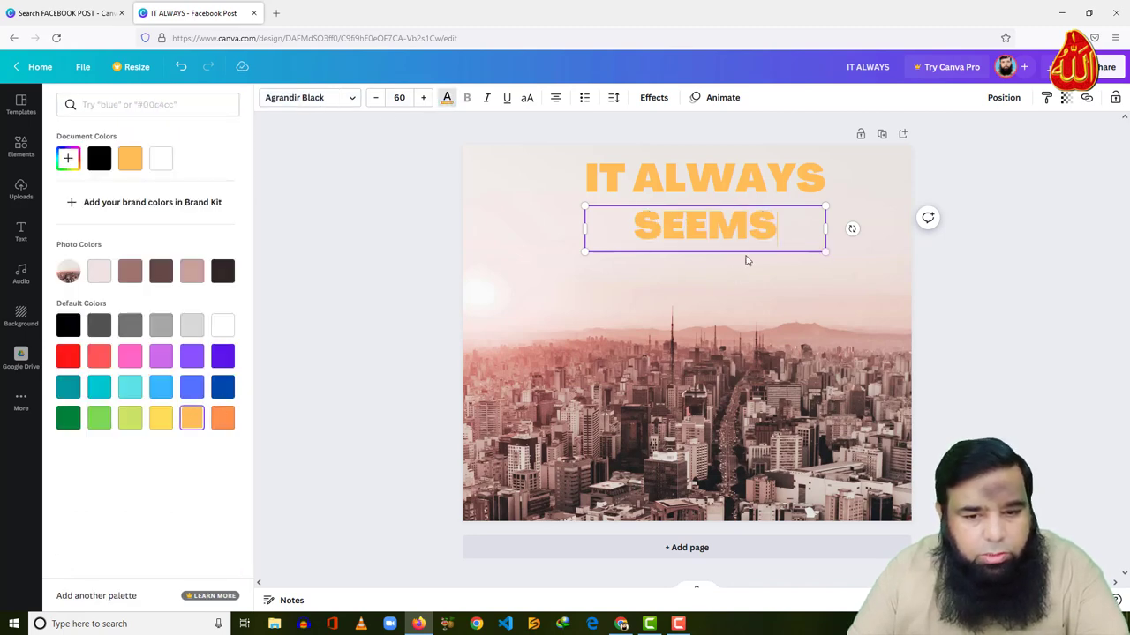
Enlarge SEEMS to about size 103 so it spans the headline width
left_click_drag(831, 253, 873, 261)
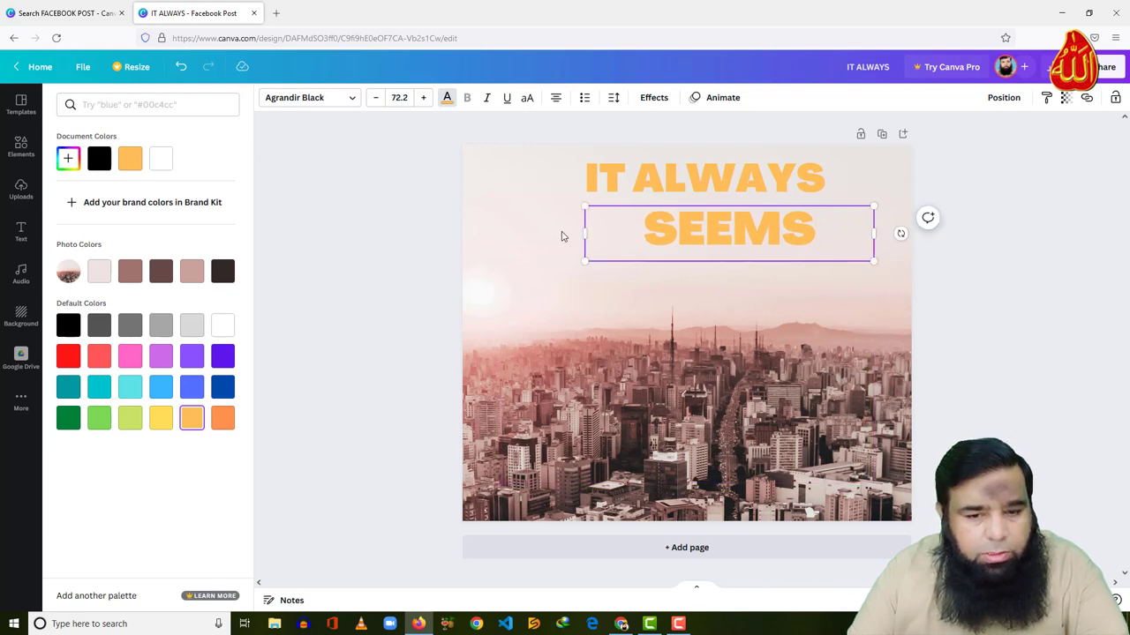
left_click_drag(584, 205, 501, 191)
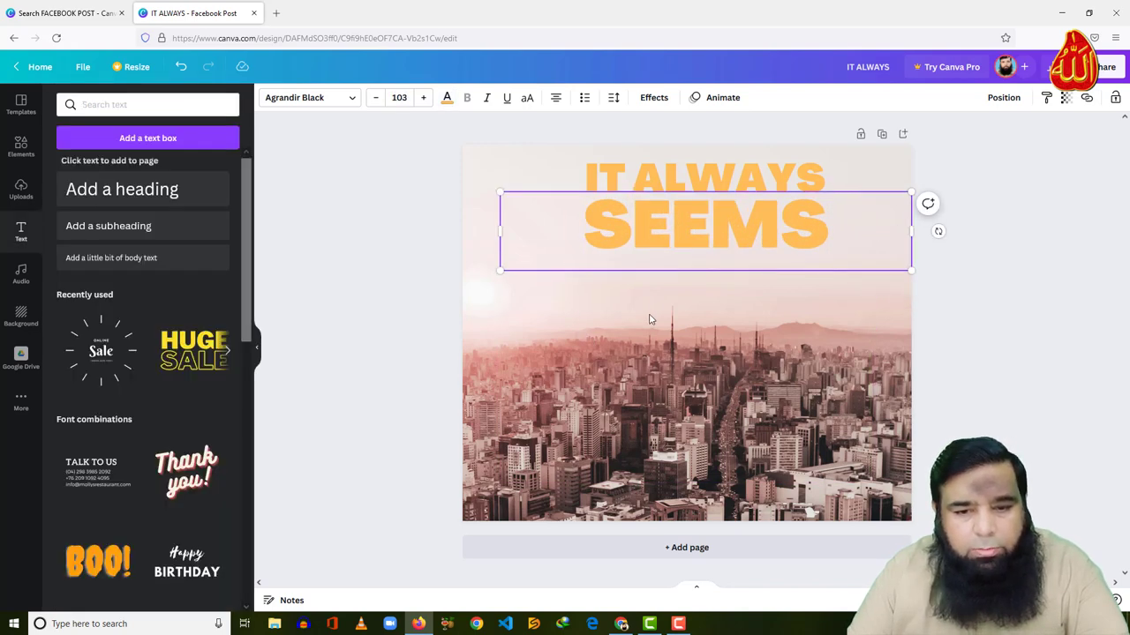
left_click(714, 311)
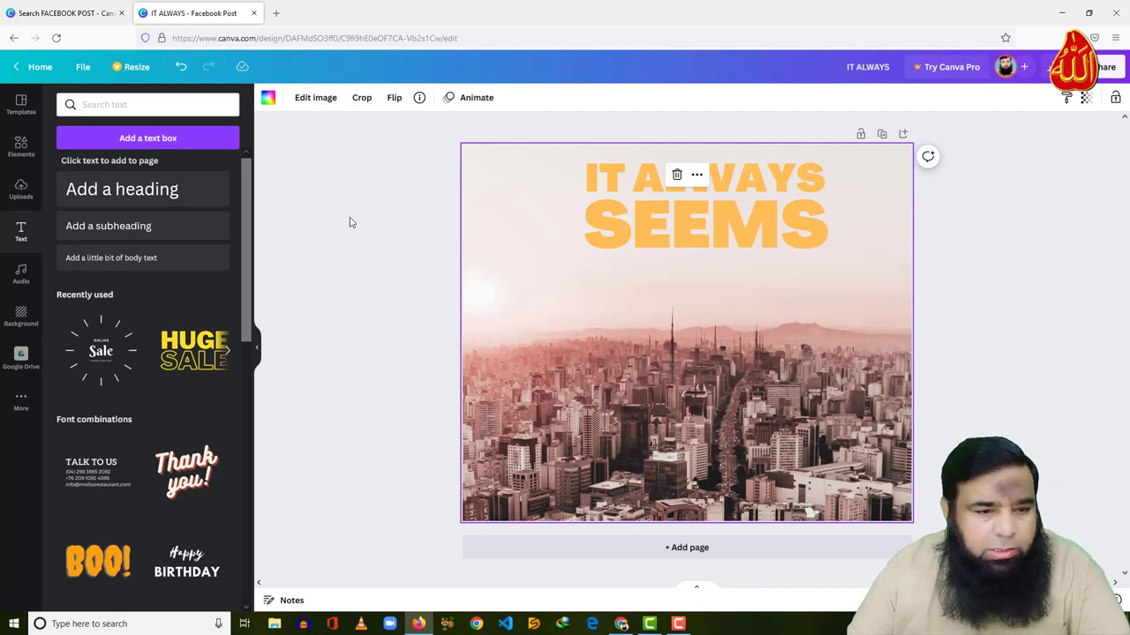
Search elements for SHAPES and resize a square into a wide thin bar below SEEMS
left_click(16, 151)
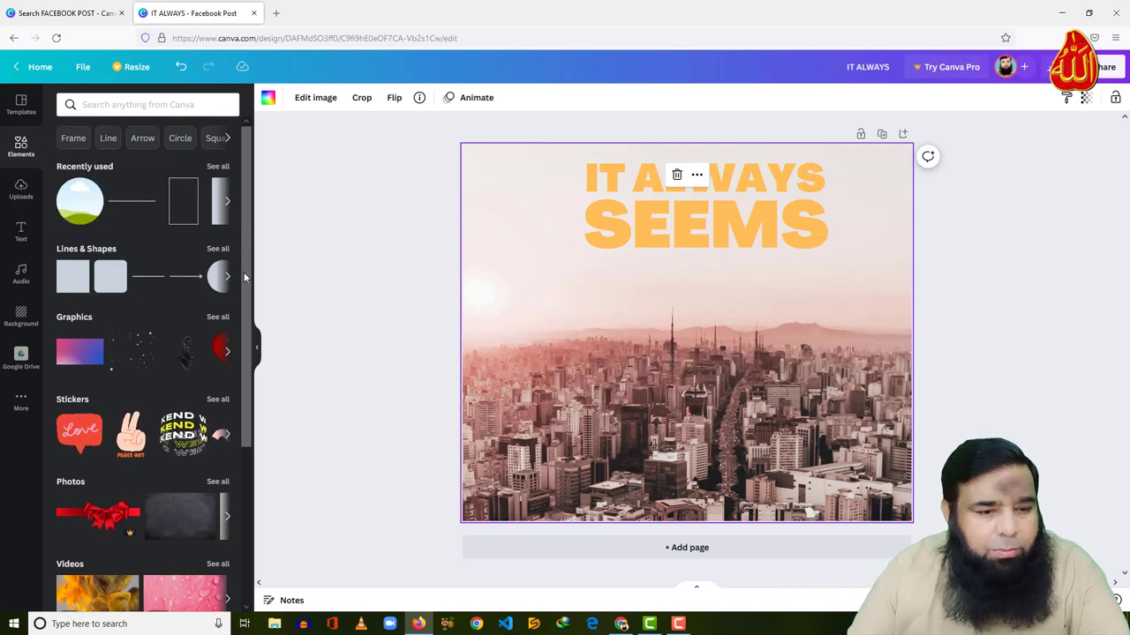
scroll(250, 300, "down", 2)
scroll(254, 406, "down", 4)
scroll(255, 373, "up", 5)
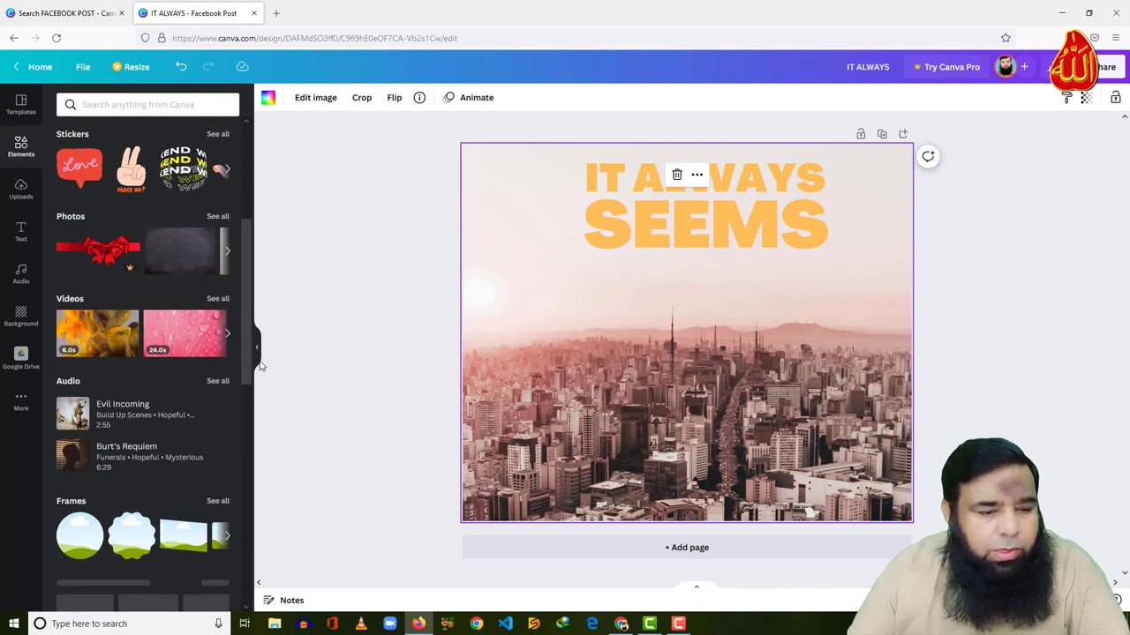
scroll(265, 318, "up", 1)
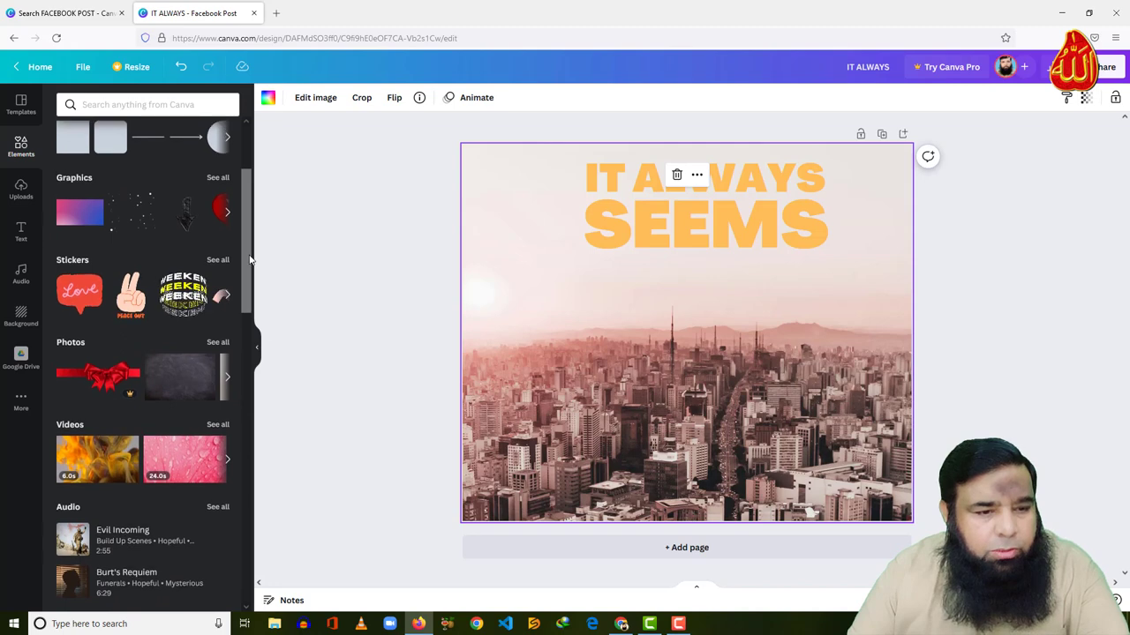
left_click(151, 105)
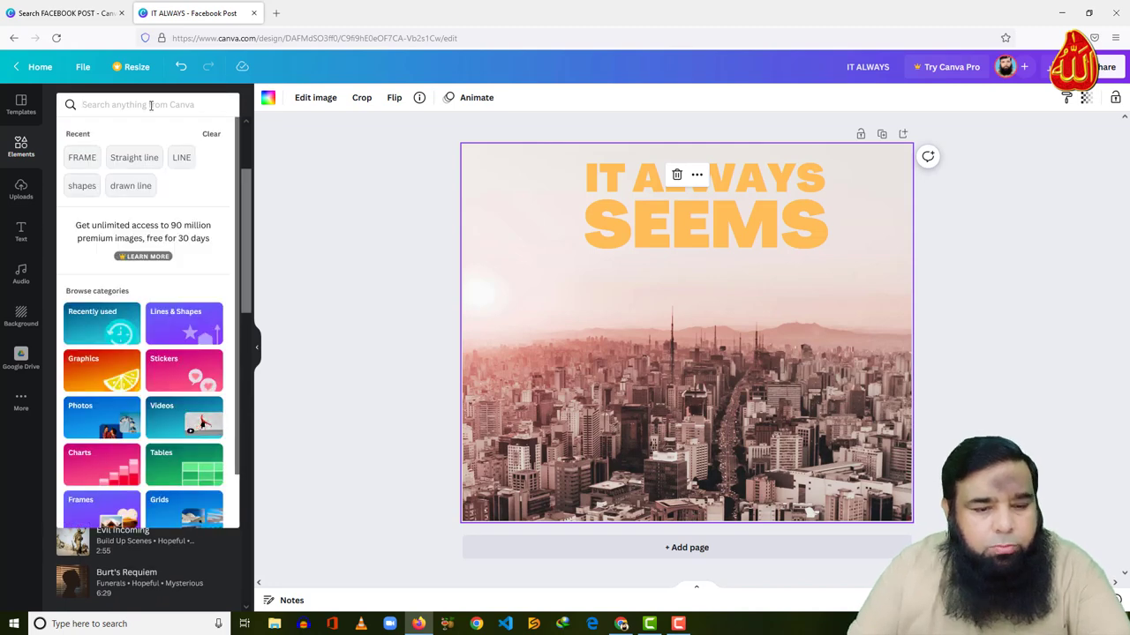
type("SHAPES")
key("Return")
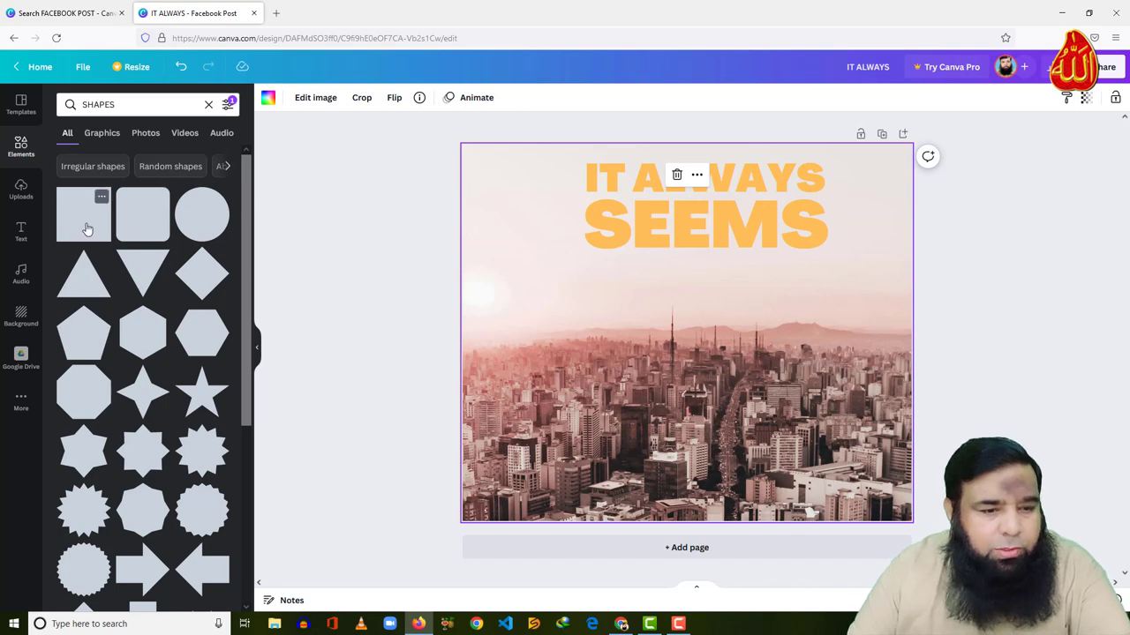
left_click_drag(84, 215, 618, 293)
left_click_drag(698, 309, 830, 304)
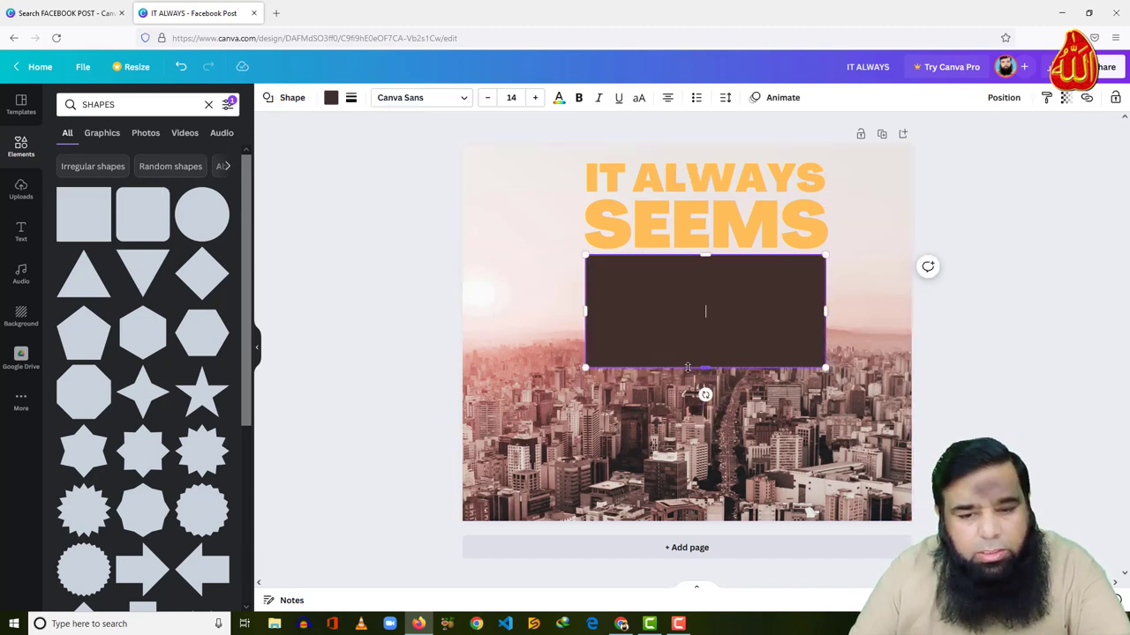
left_click_drag(705, 368, 705, 323)
Fill the bar light orange and leave it without a border
double_click(601, 284)
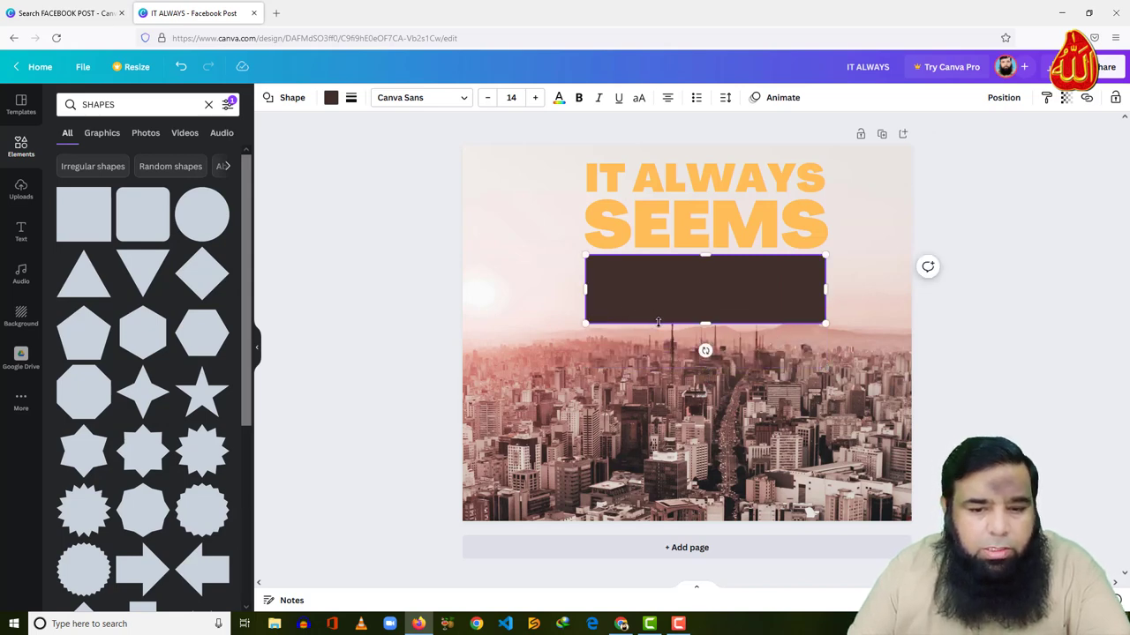
left_click(334, 98)
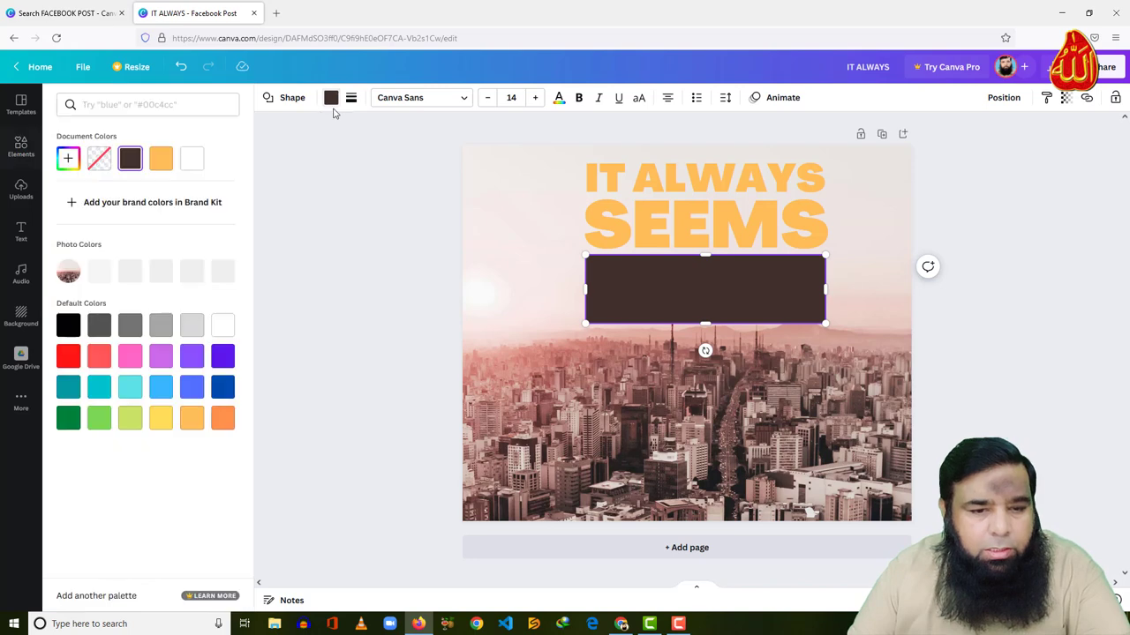
left_click(192, 424)
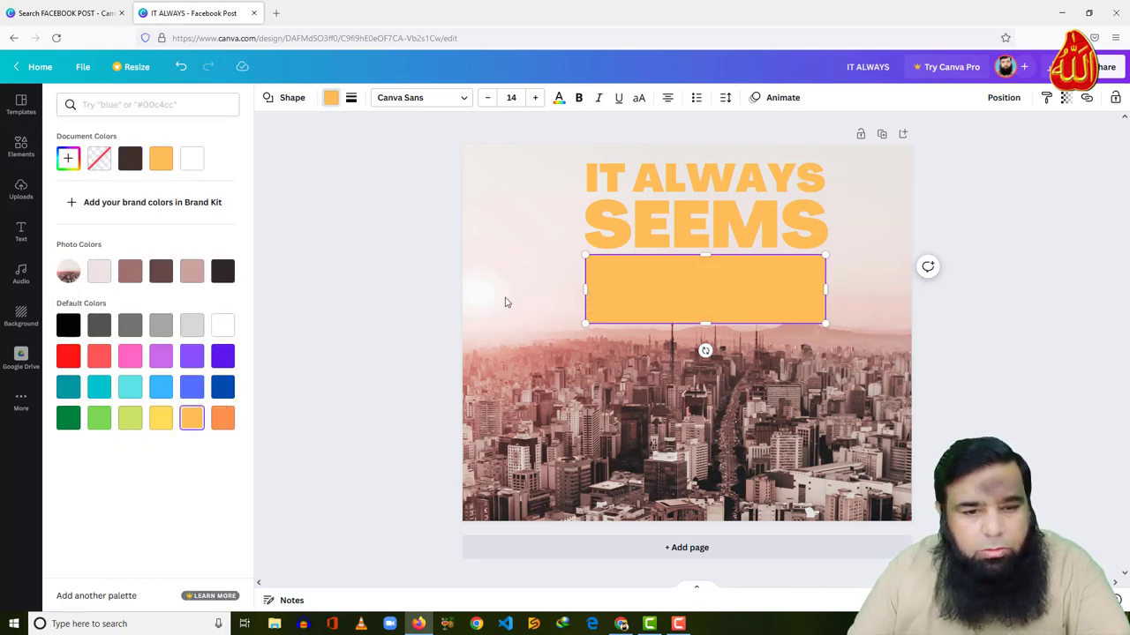
left_click(350, 98)
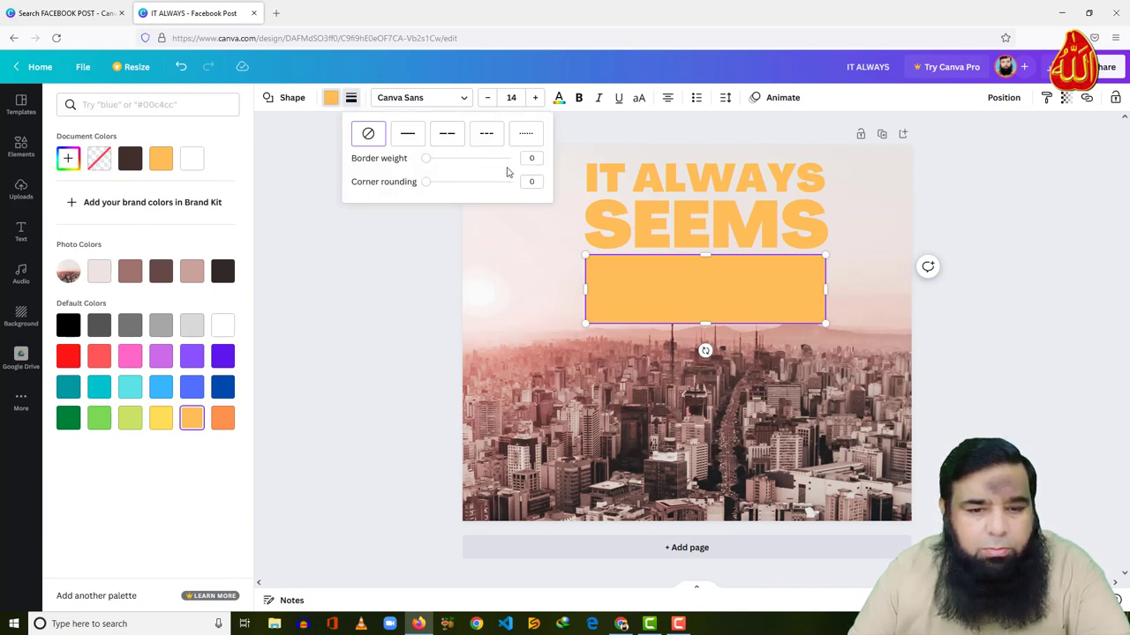
left_click(374, 273)
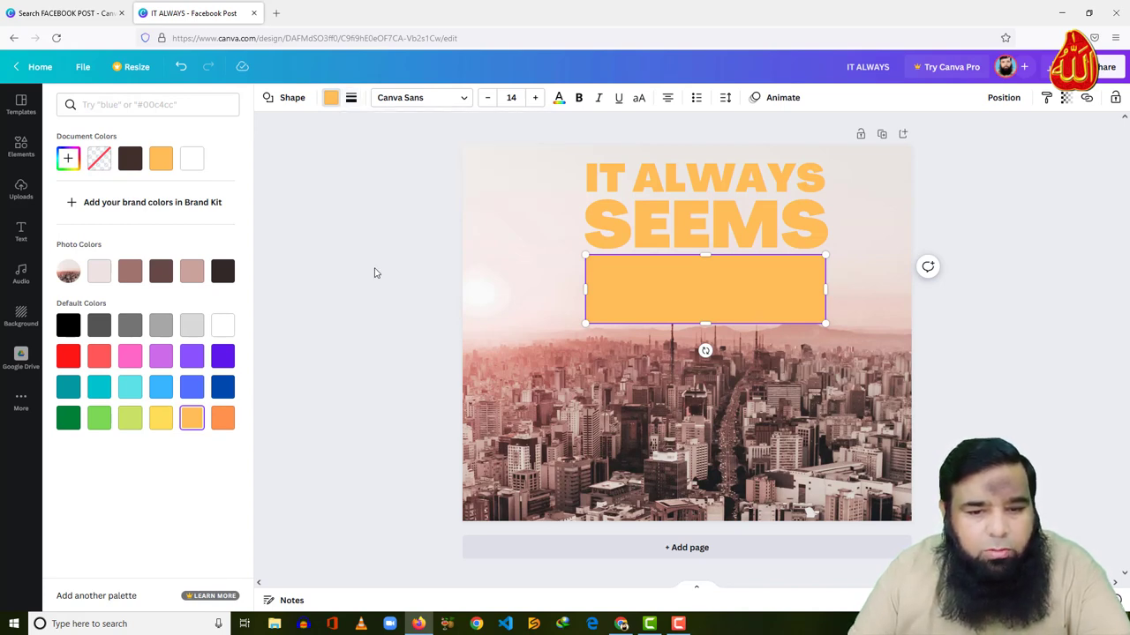
left_click(495, 330)
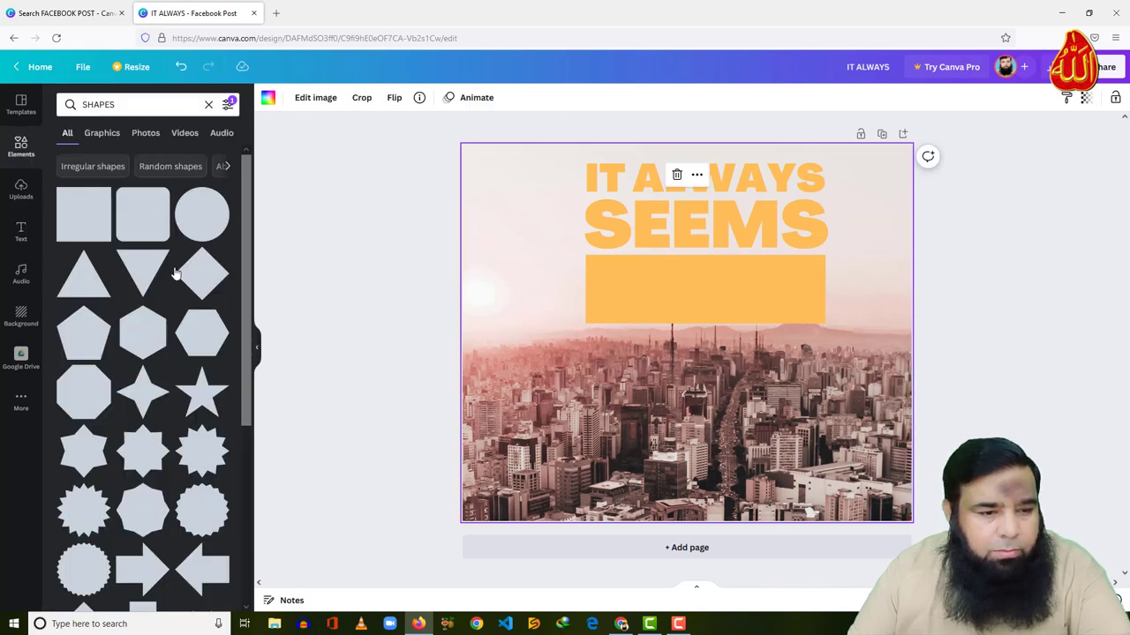
Add an IMPOSSIBLE heading in Agrandir Black and move it onto the orange bar
left_click(20, 232)
left_click(122, 189)
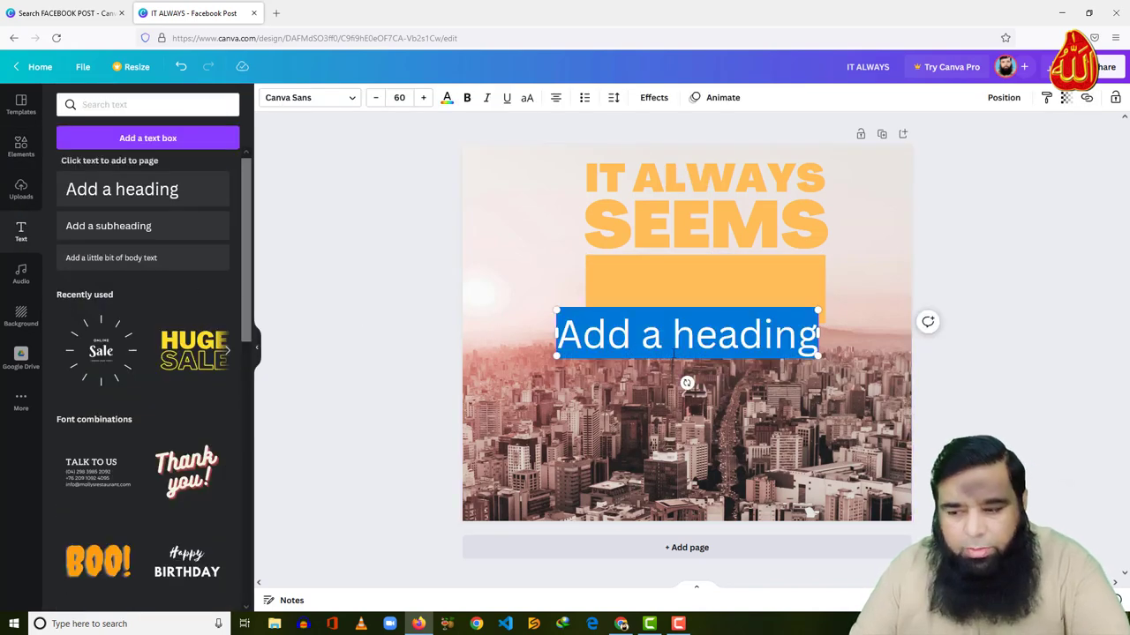
type("IMPOSSIBLE")
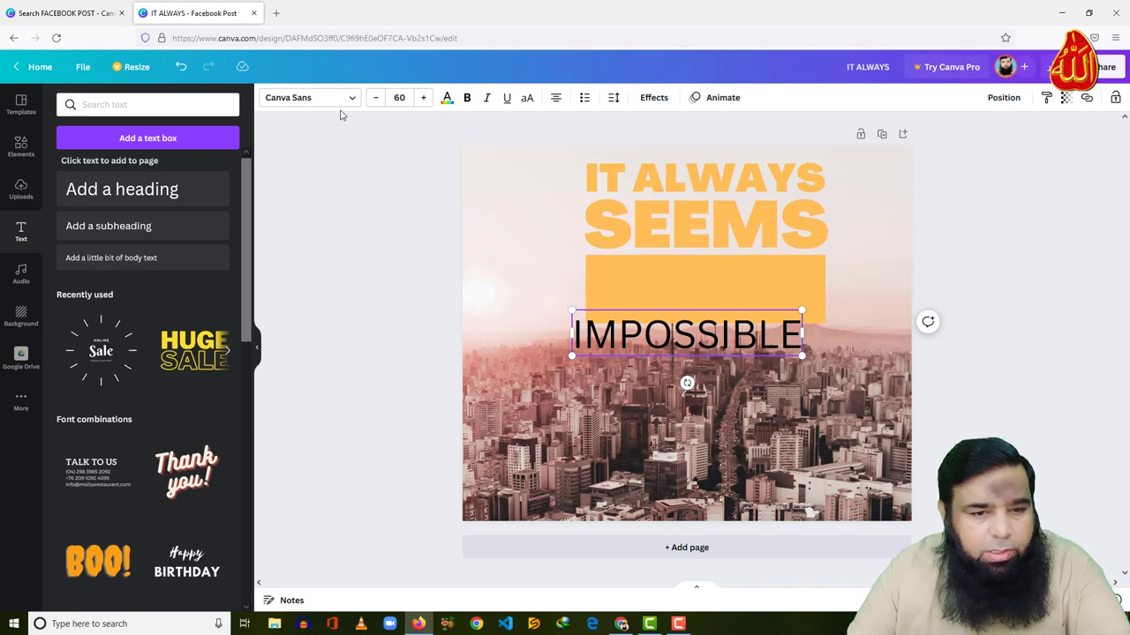
left_click(336, 100)
left_click(132, 137)
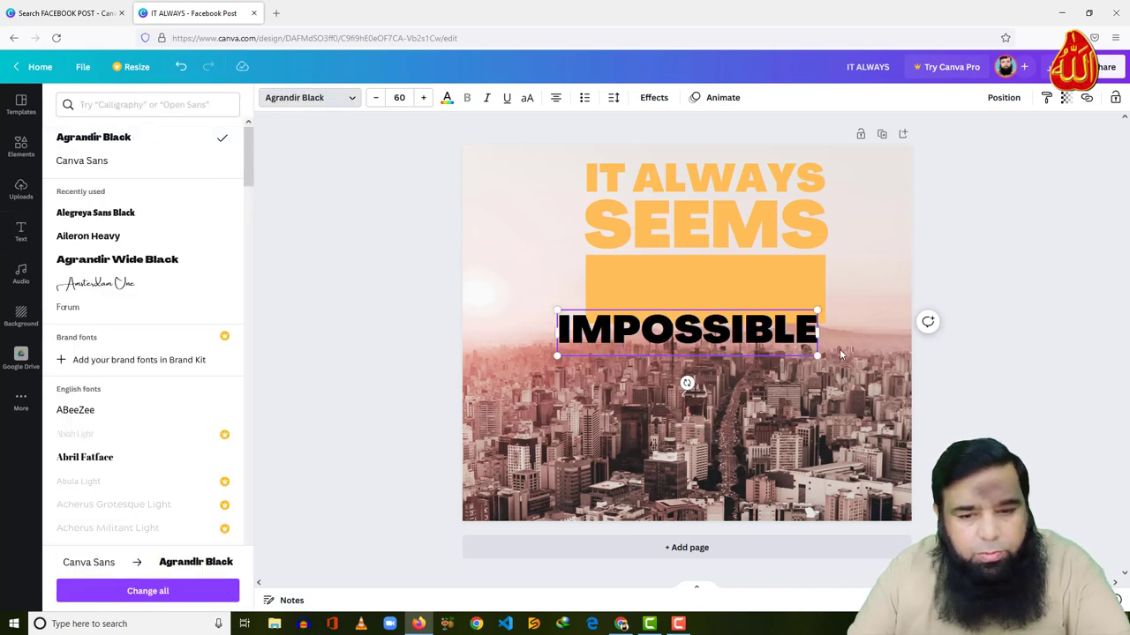
left_click_drag(796, 332, 778, 332)
left_click_drag(825, 361, 820, 296)
Shrink the bar to hug IMPOSSIBLE, colour the text light pink, and widen it to match
left_click(741, 324)
left_click_drag(709, 323, 708, 294)
left_click(645, 279)
left_click(646, 279)
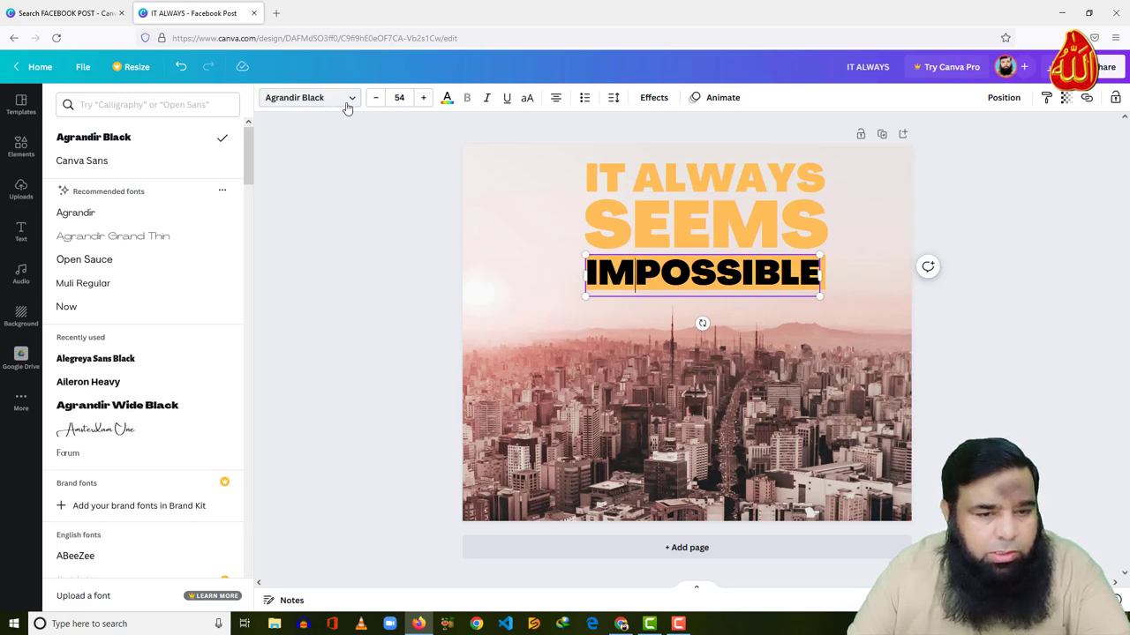
left_click(445, 99)
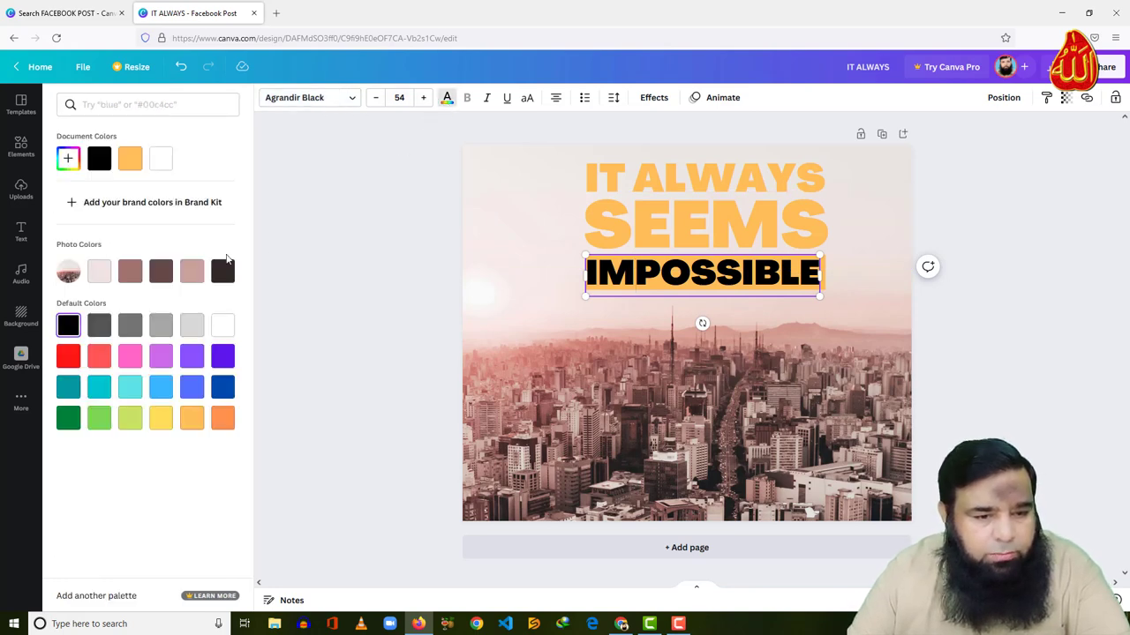
left_click(100, 279)
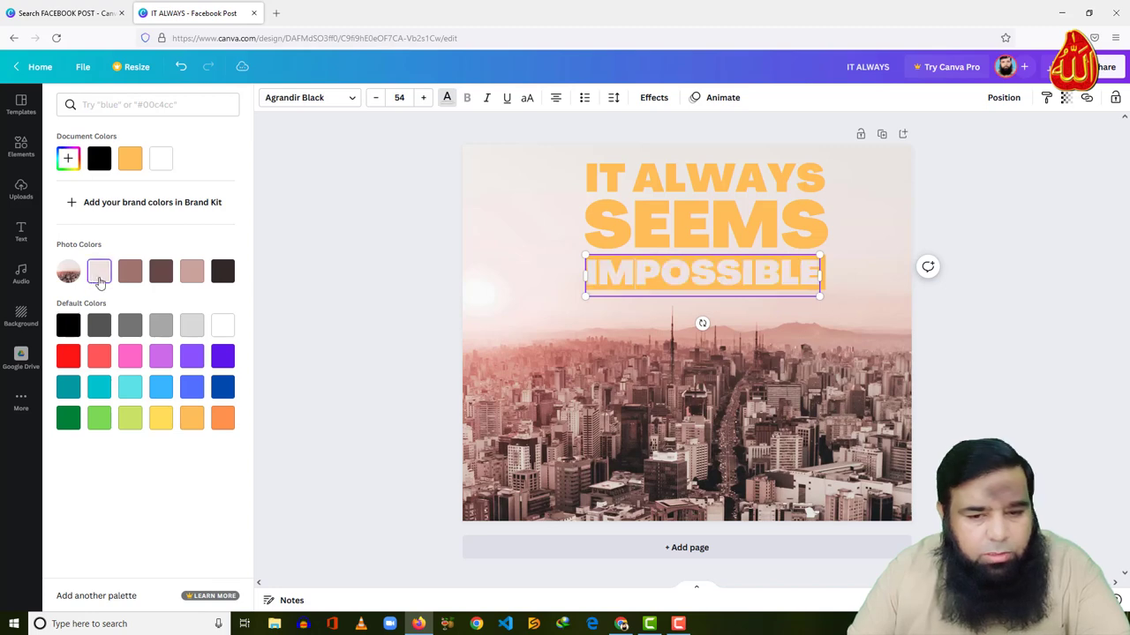
left_click(622, 333)
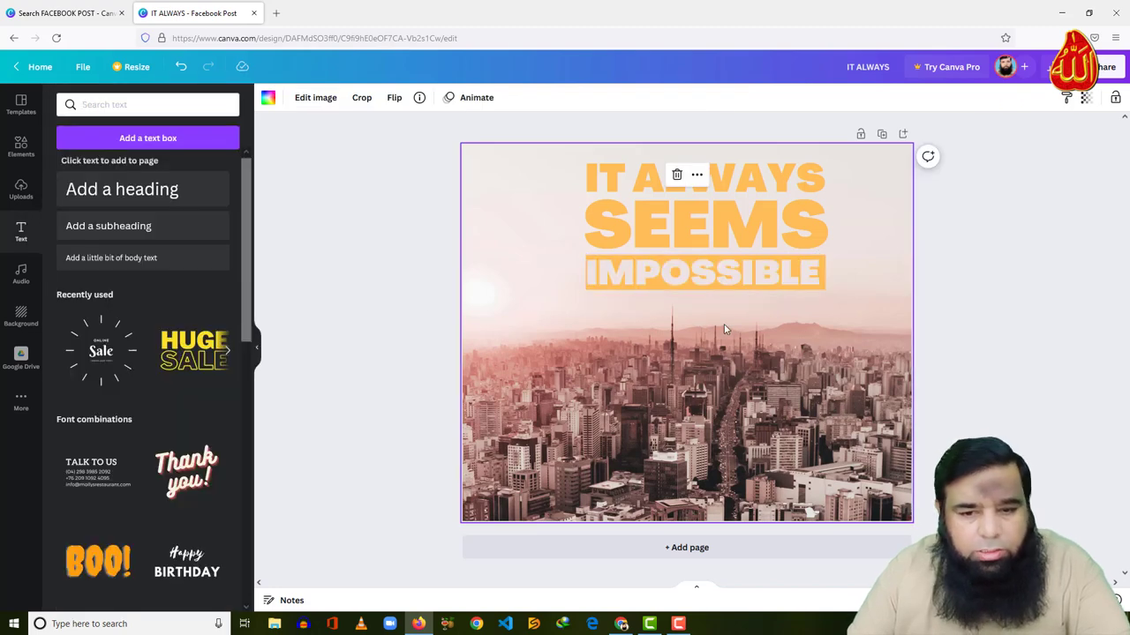
left_click(654, 293)
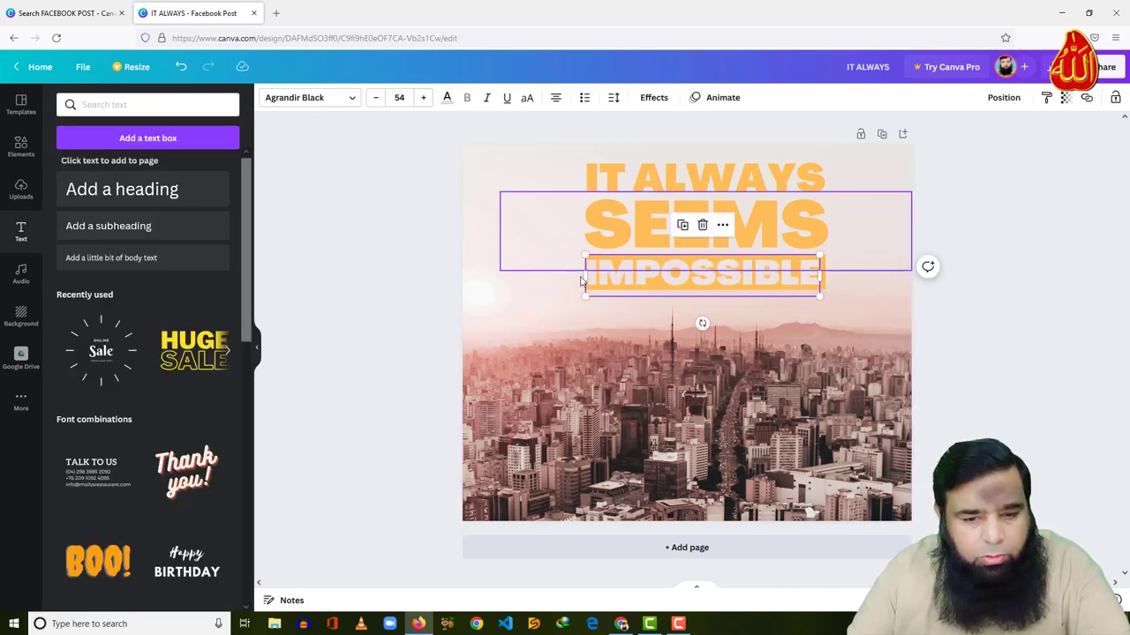
left_click_drag(585, 275, 574, 276)
left_click(681, 326)
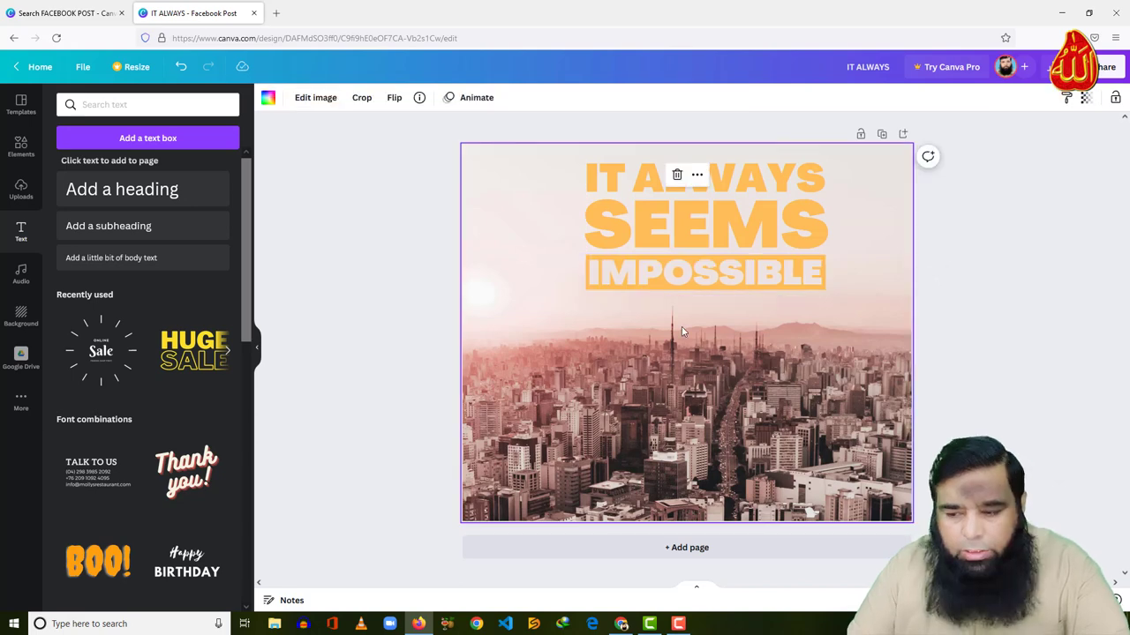
Add UNTIL IT IS in light orange Agrandir Black, enlarged to about 65.8 under IMPOSSIBLE
left_click(146, 202)
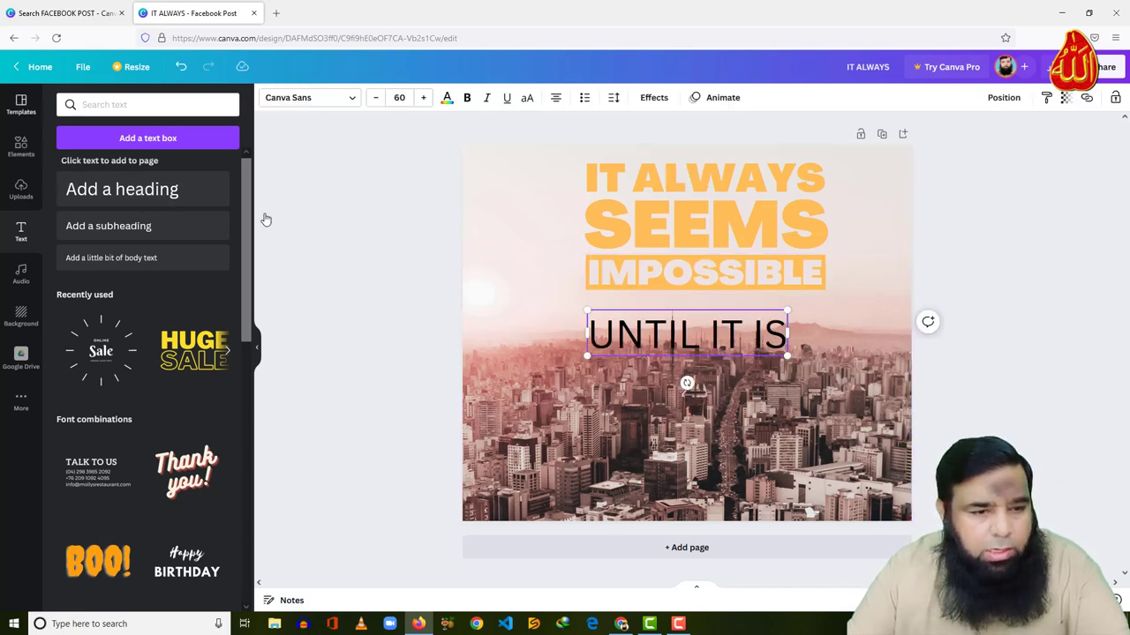
left_click(349, 102)
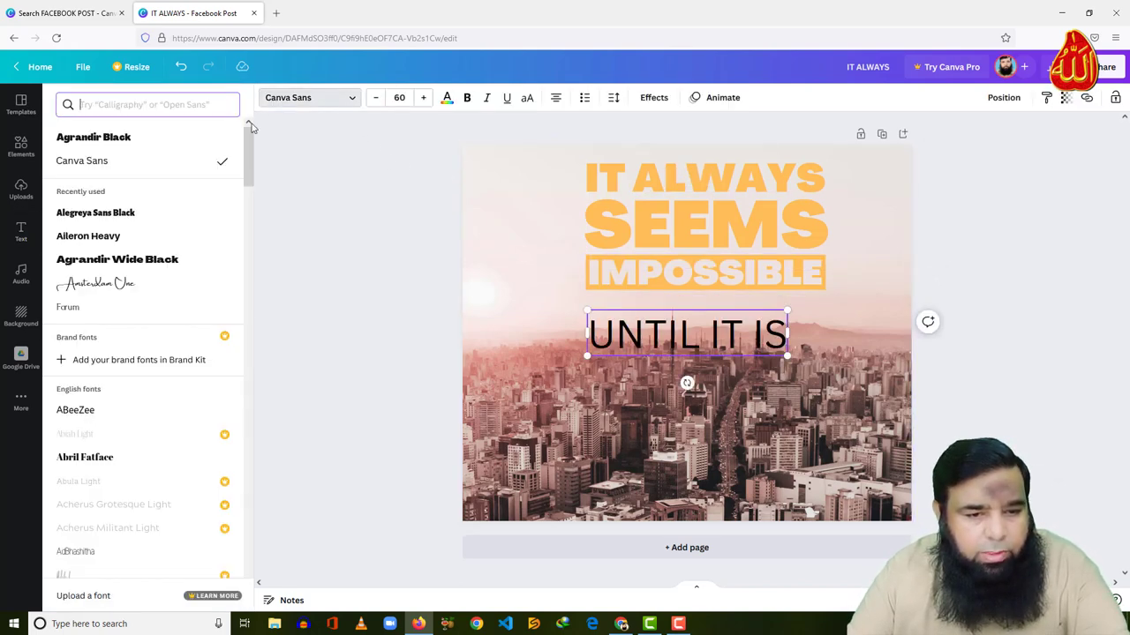
left_click(150, 139)
left_click(447, 99)
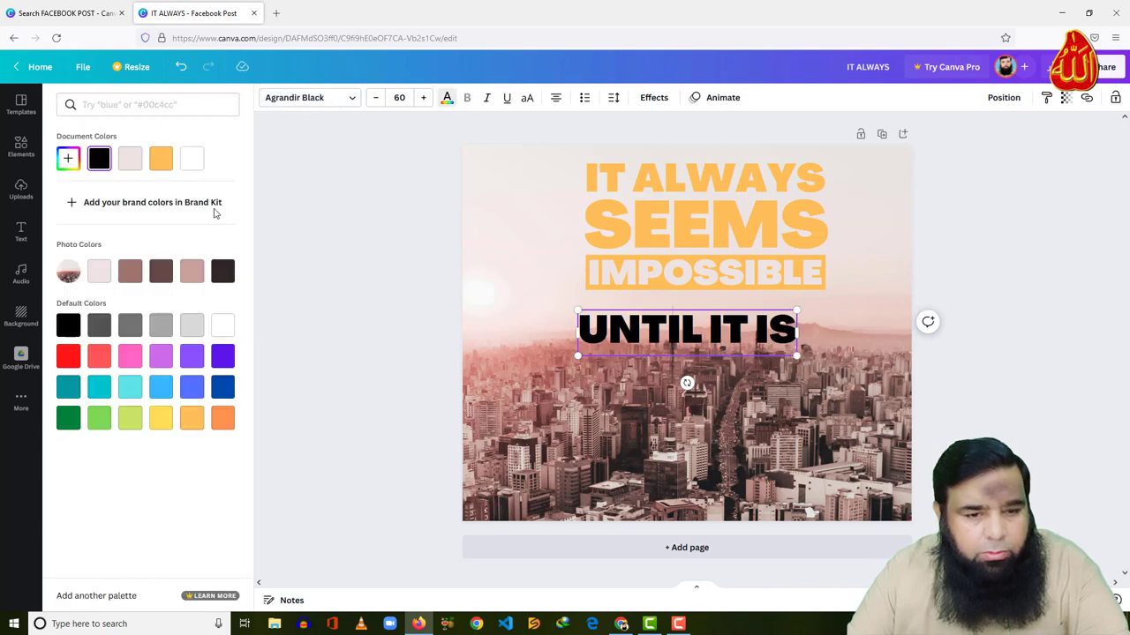
left_click(191, 420)
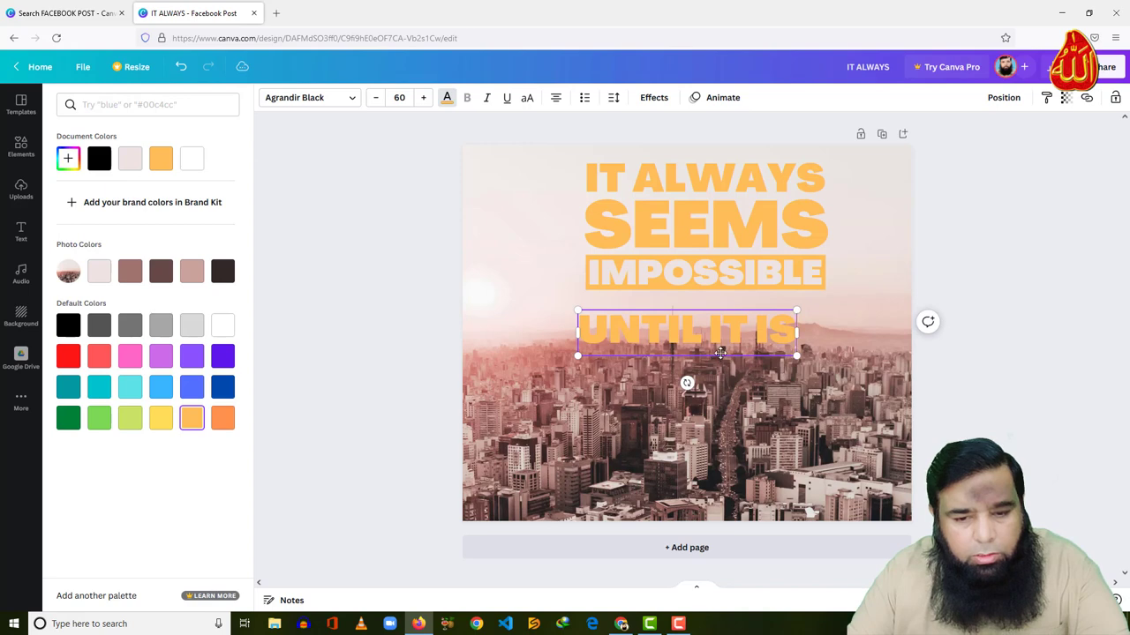
left_click_drag(720, 352, 727, 332)
left_click_drag(804, 334, 826, 338)
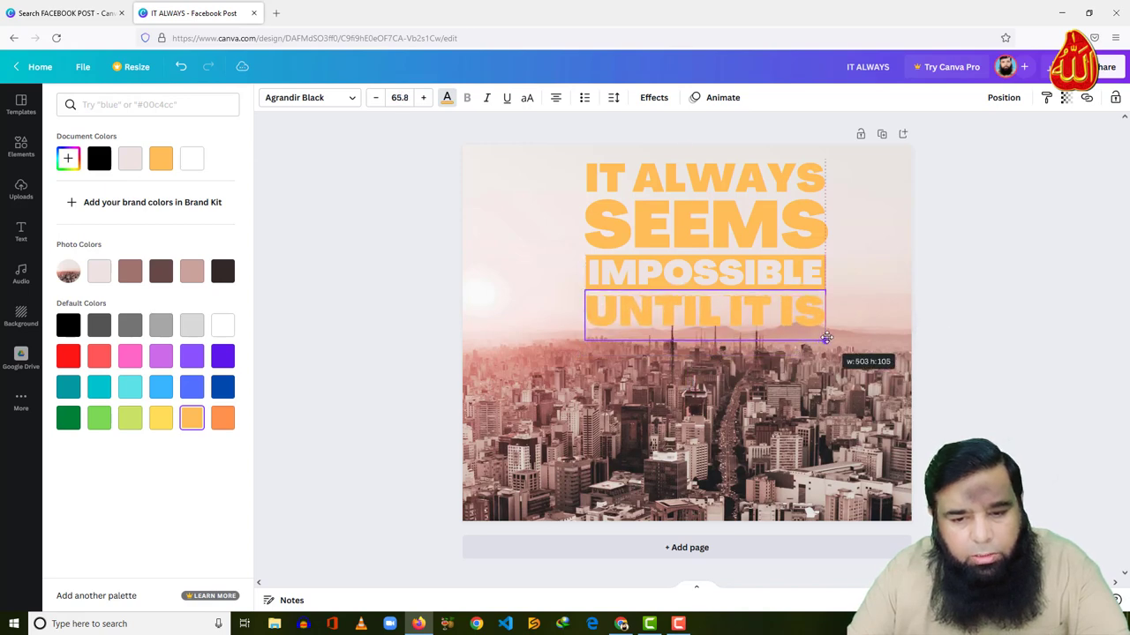
left_click(477, 329)
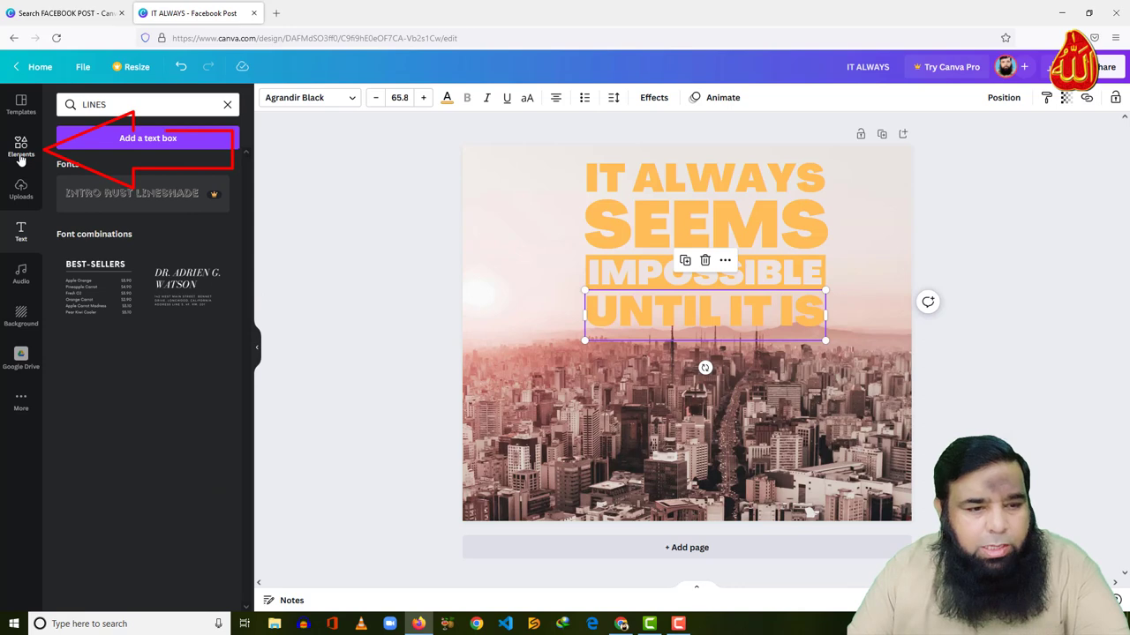
Search elements for LINE and stretch a plain straight line across below UNTIL IT IS
left_click(21, 146)
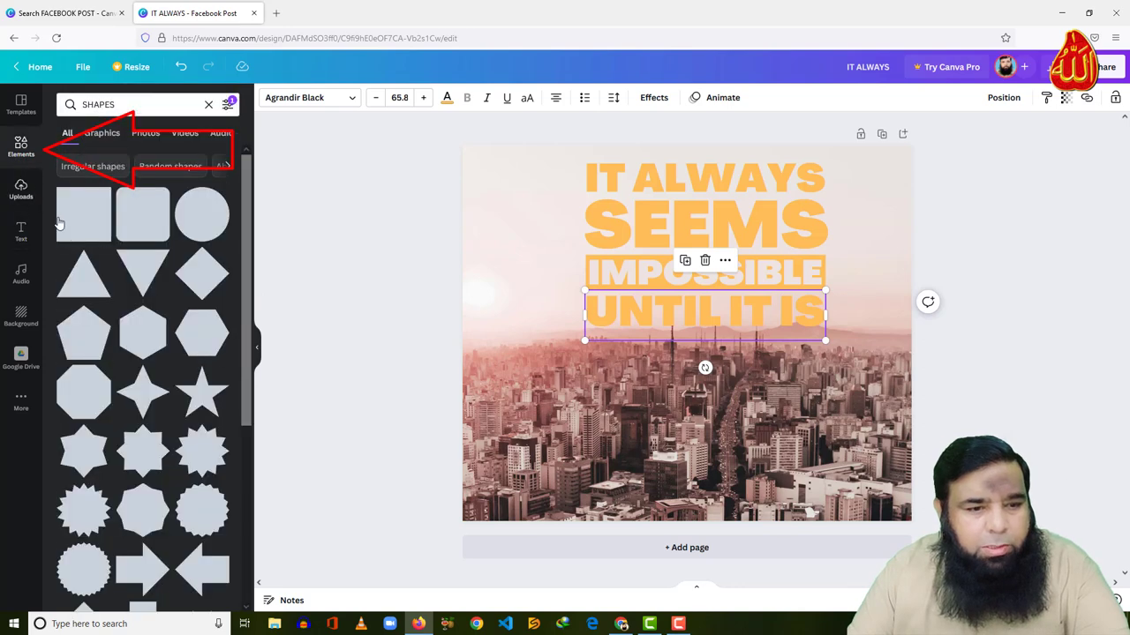
left_click(135, 107)
key("ctrl+a")
type("L")
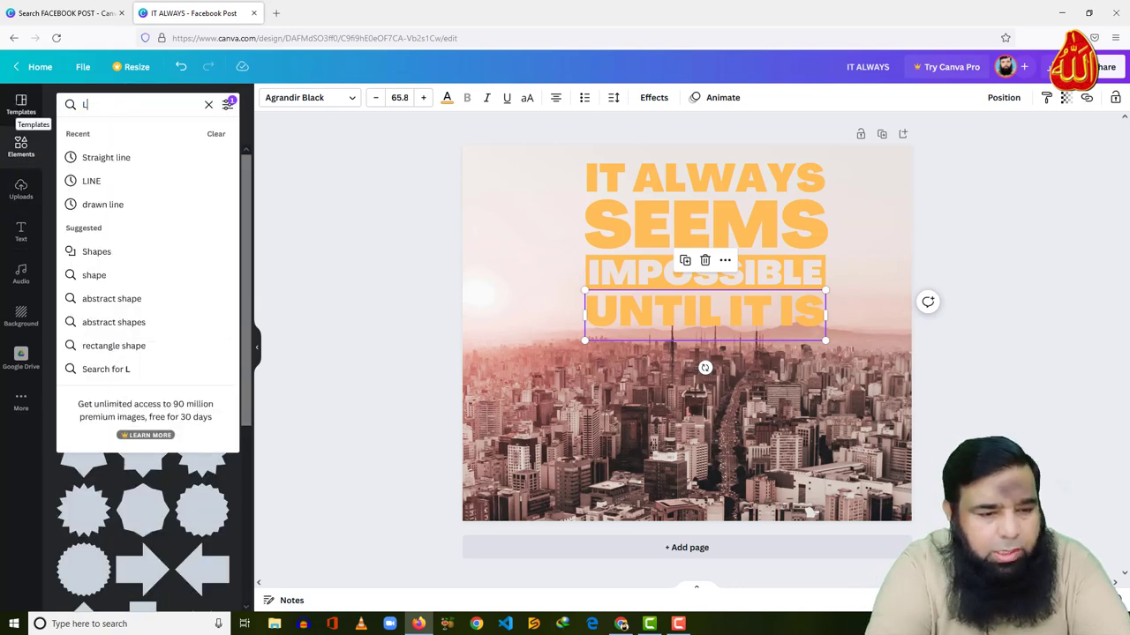
type("INE")
left_click(94, 180)
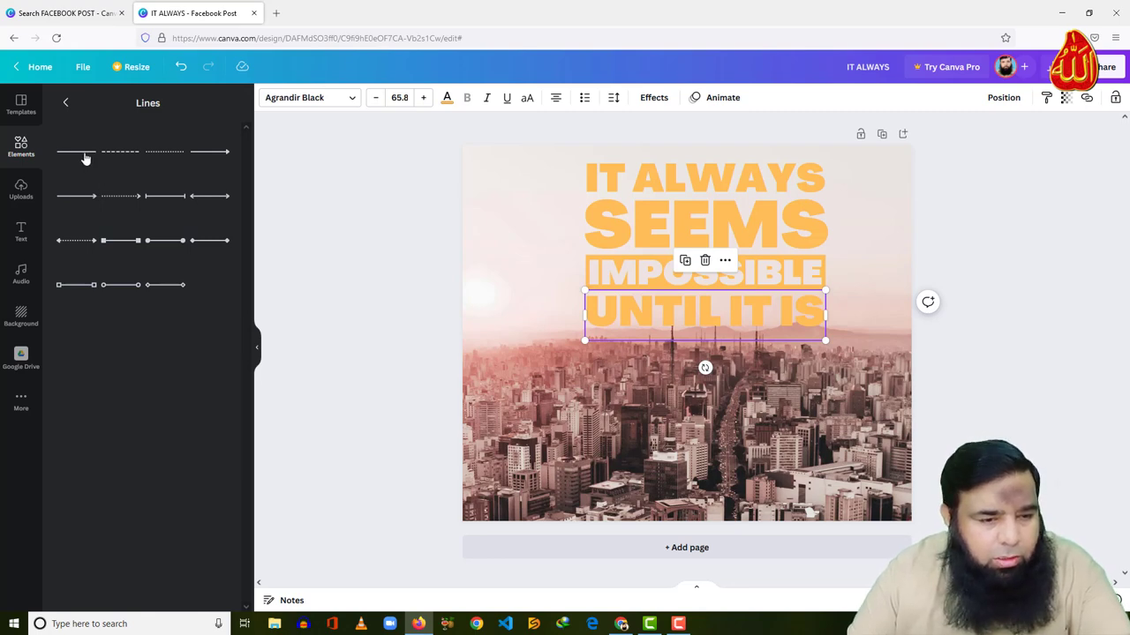
left_click_drag(539, 362, 825, 349)
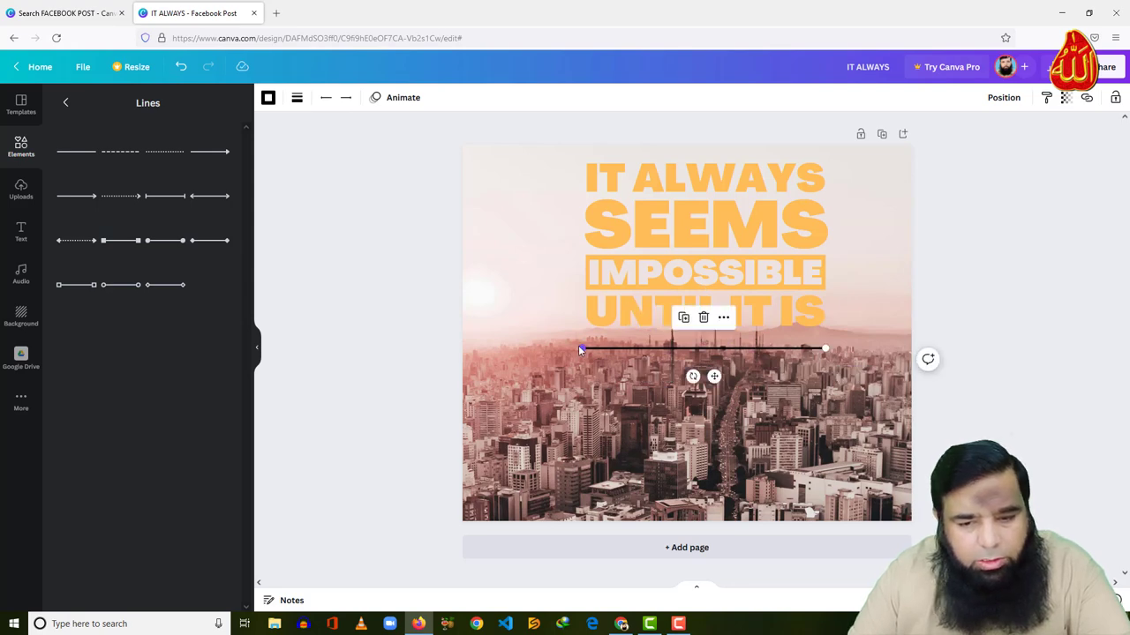
left_click(691, 357)
Flatten a square from Recently used into a dark bar on the line, then add a heading box
left_click(22, 145)
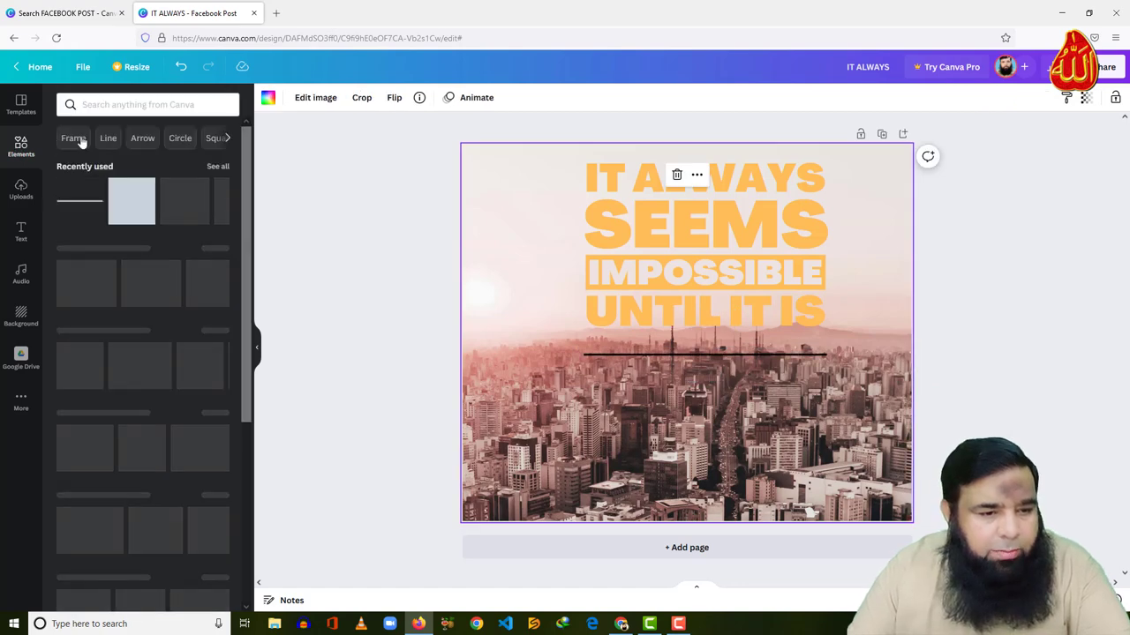
left_click_drag(131, 202, 632, 395)
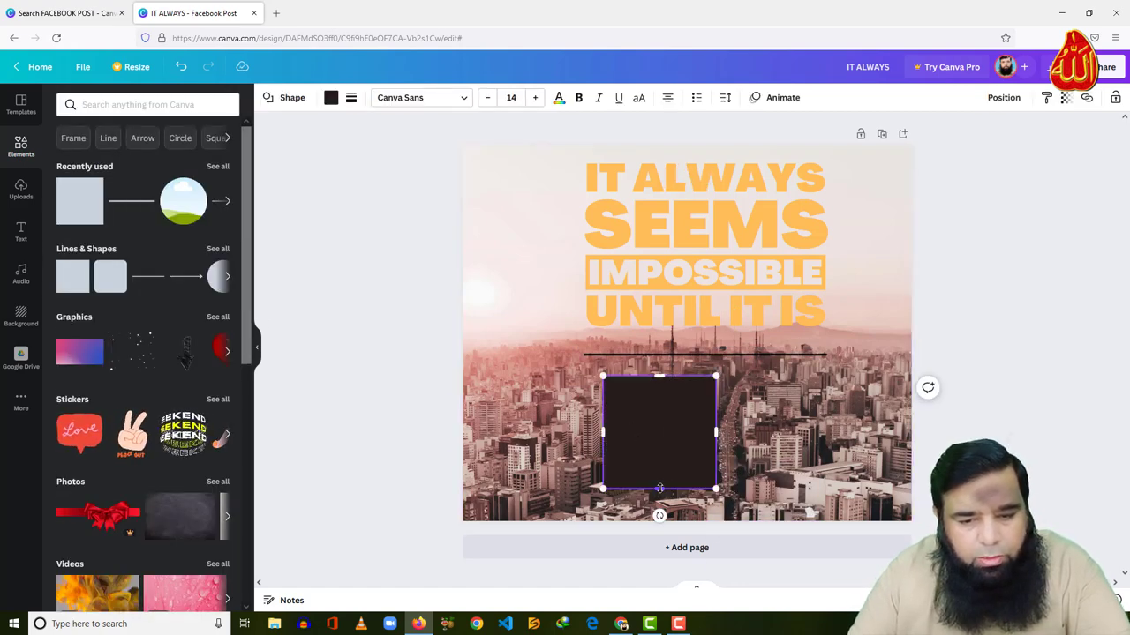
left_click_drag(660, 487, 733, 368)
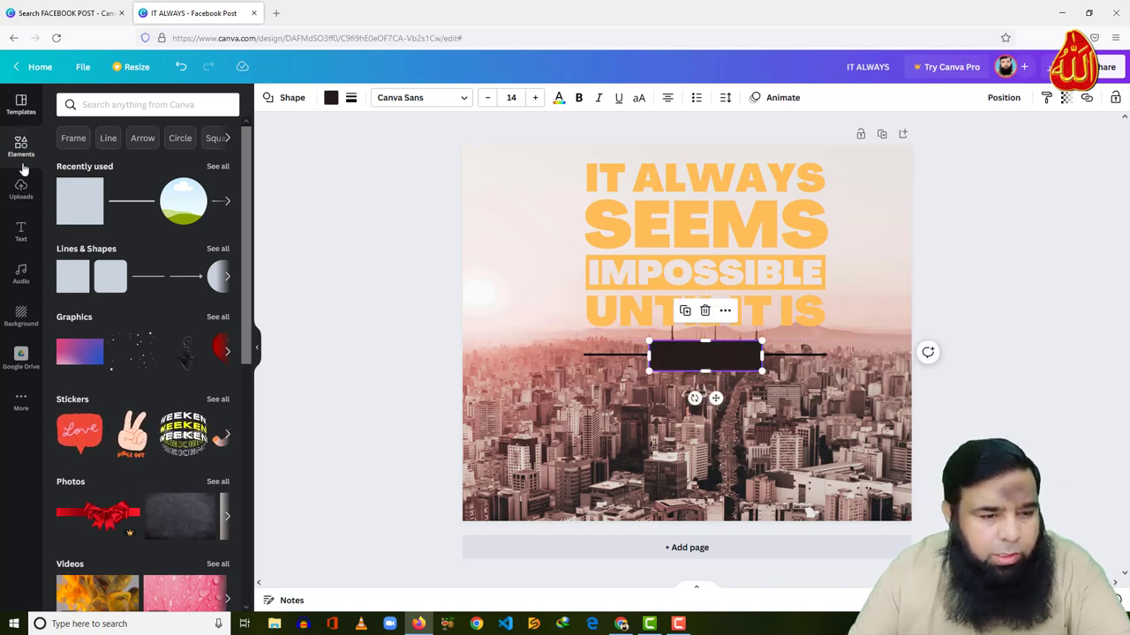
left_click(21, 231)
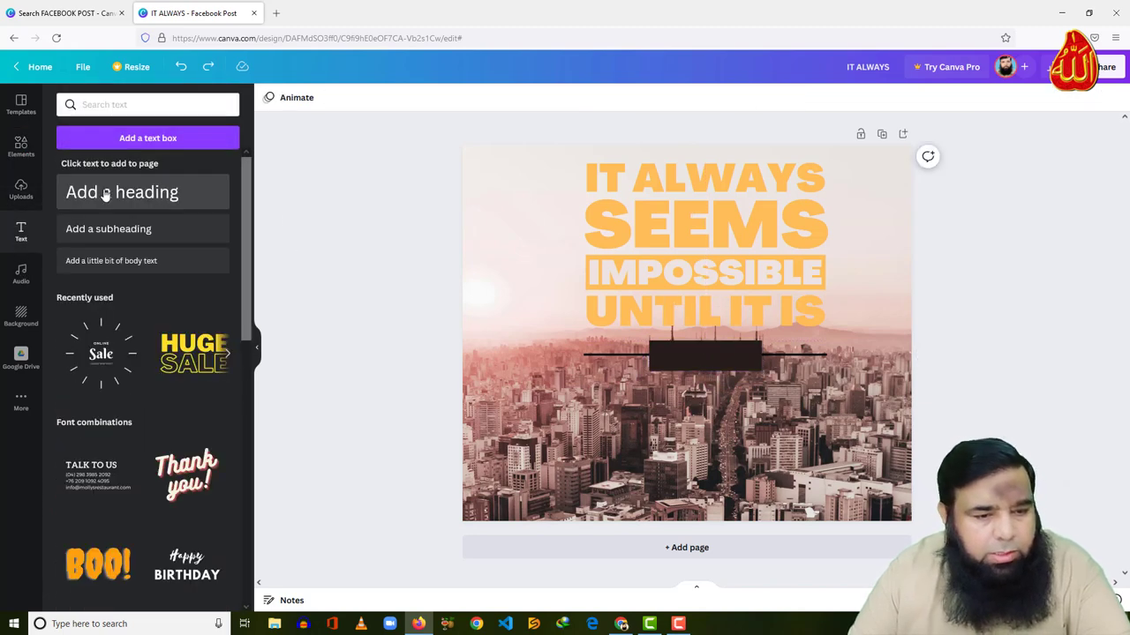
left_click(106, 191)
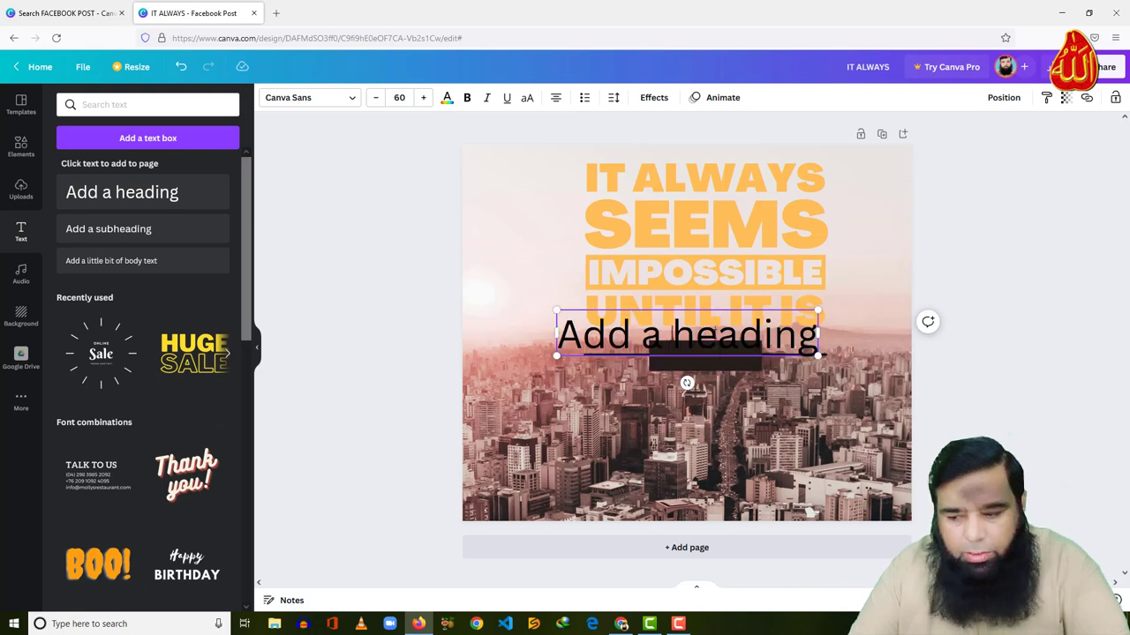
Make the heading read DONE in yellow Agrandir Black, positioned on the dark bar
type("DONE")
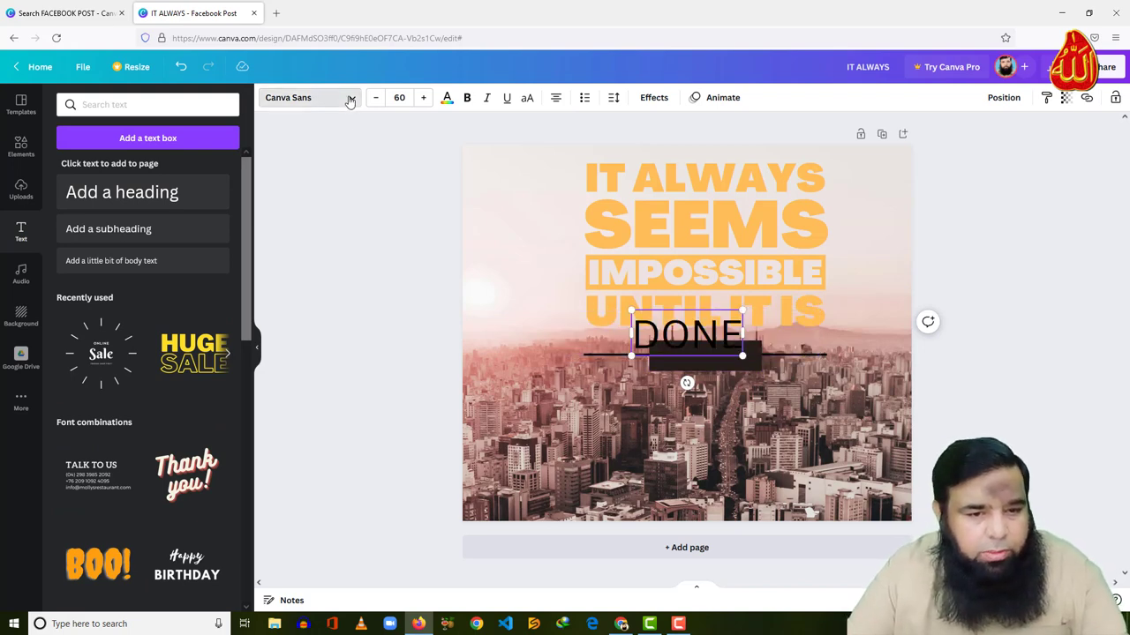
left_click(349, 98)
left_click(134, 139)
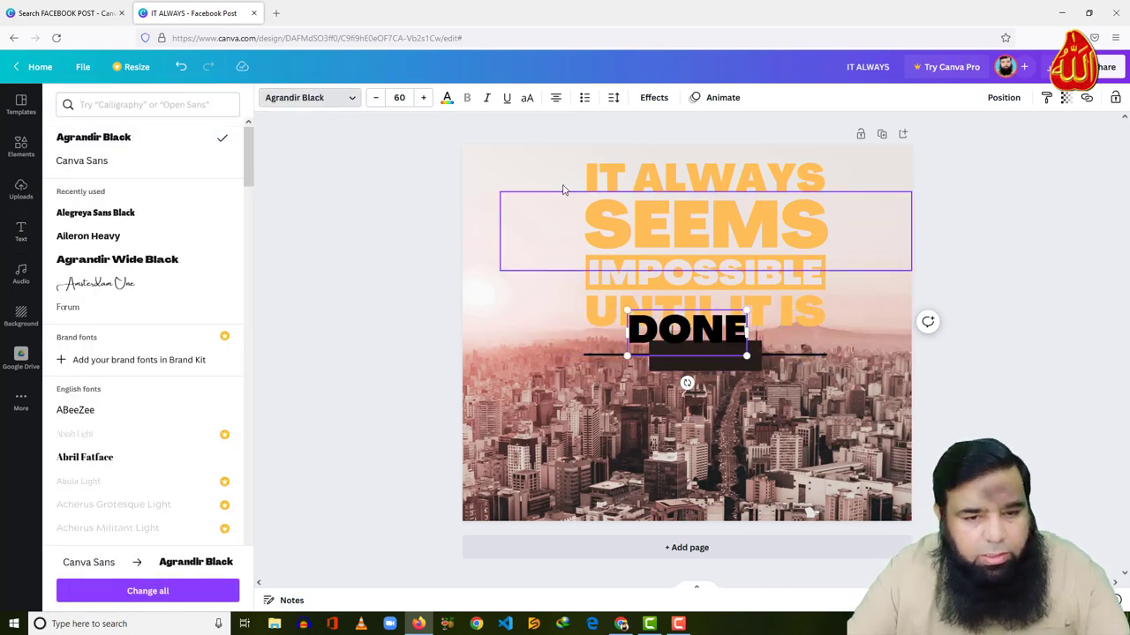
left_click(446, 98)
left_click(192, 418)
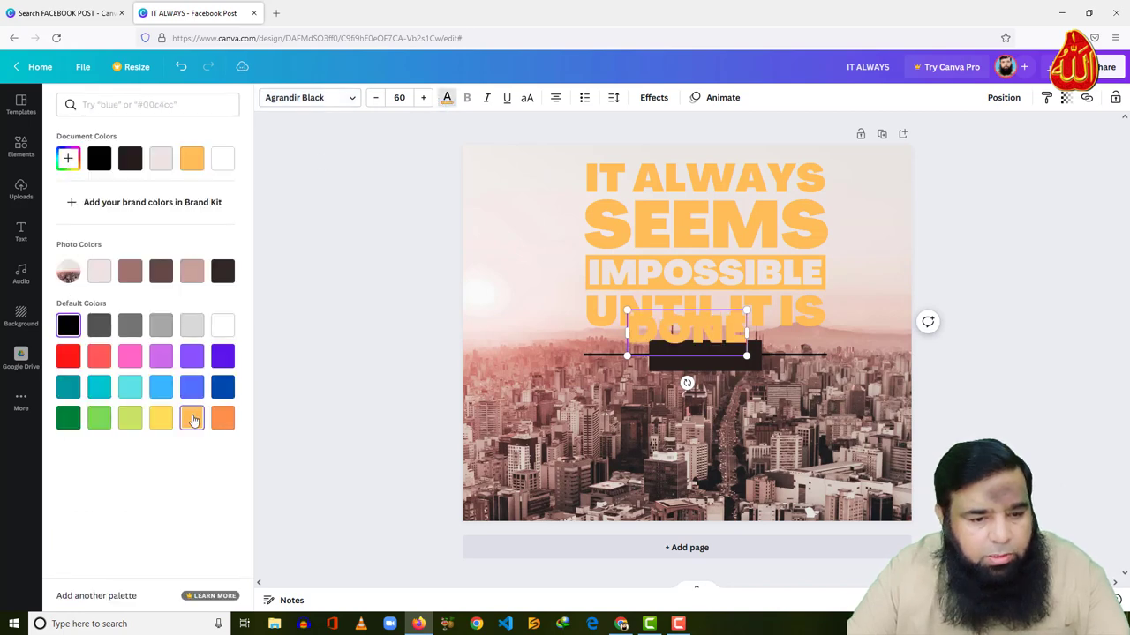
left_click_drag(698, 361, 742, 370)
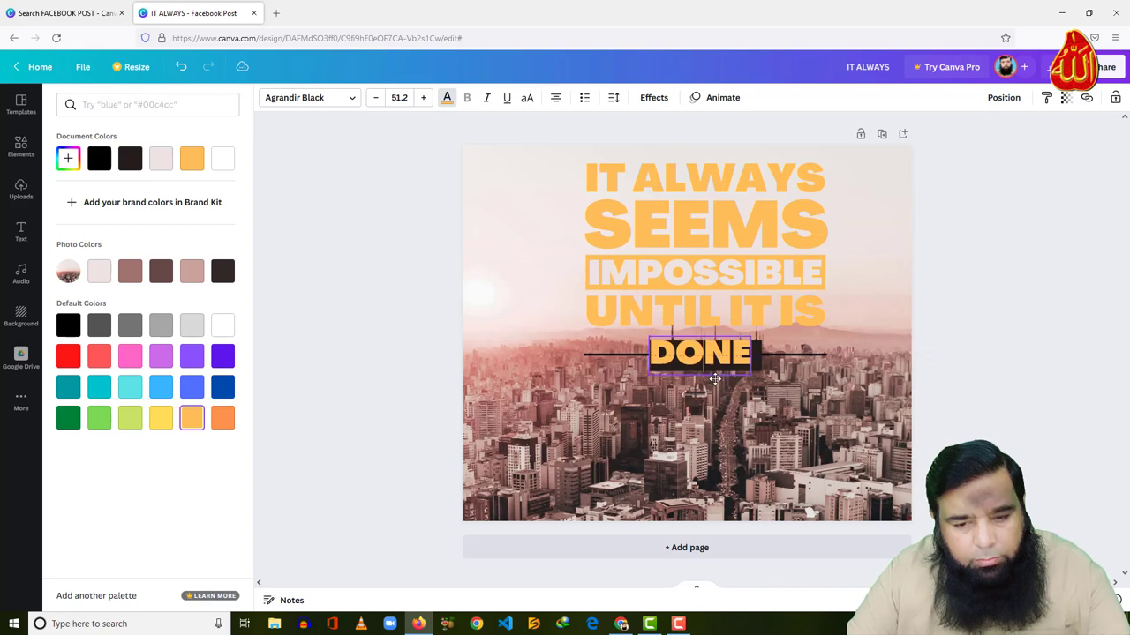
left_click(799, 428)
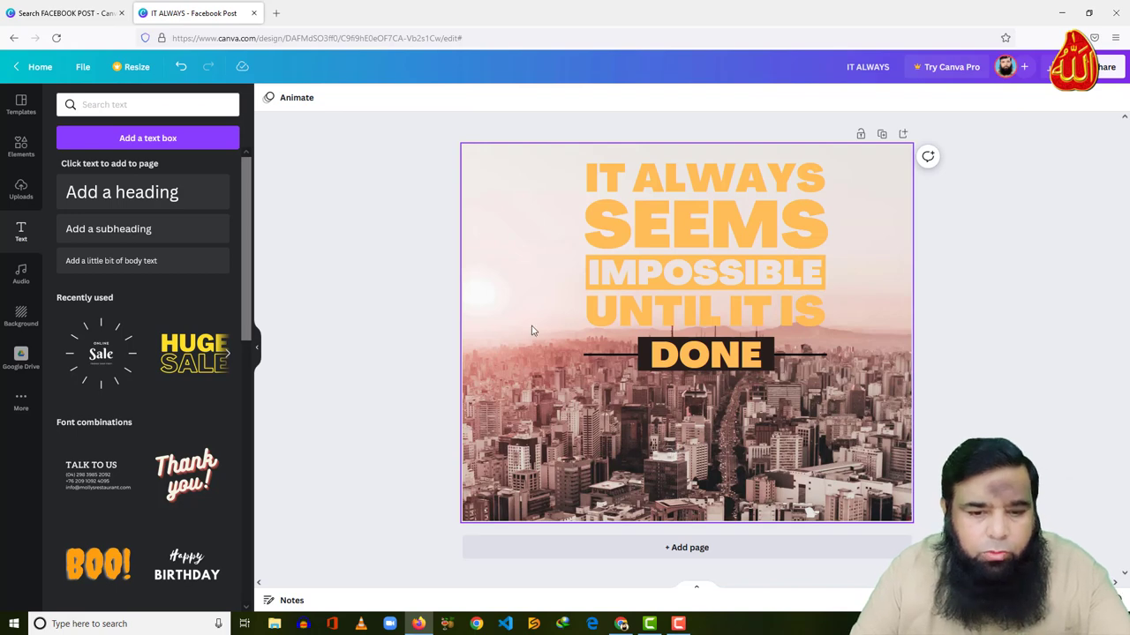
Replace the city photo with the space galaxy background image
left_click(17, 322)
left_click(89, 364)
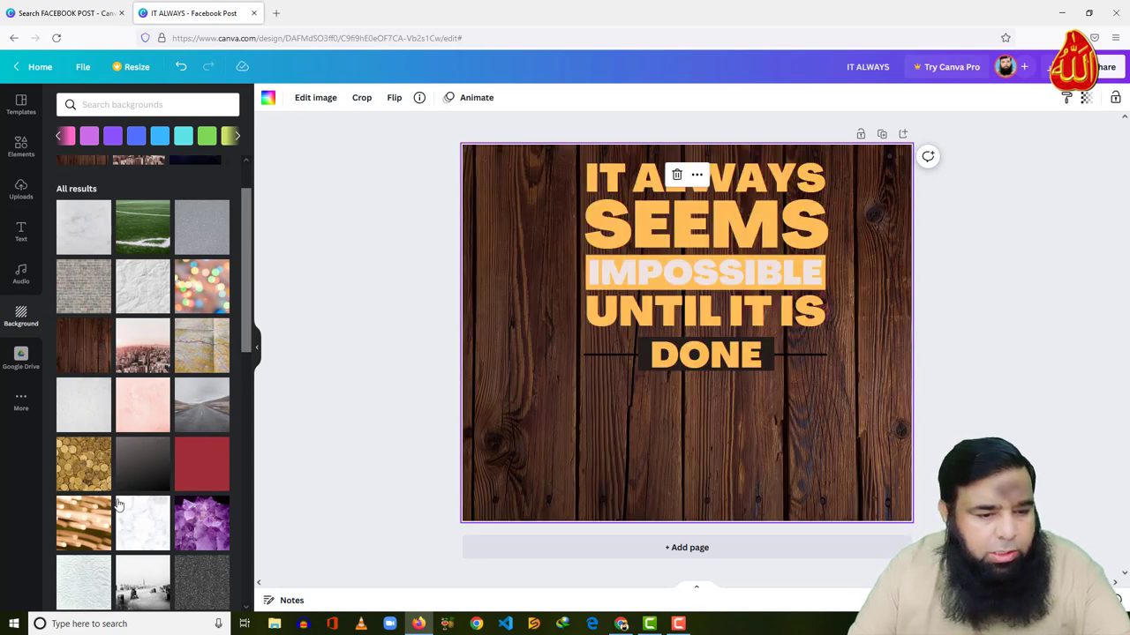
scroll(145, 511, "down", 5)
left_click(141, 455)
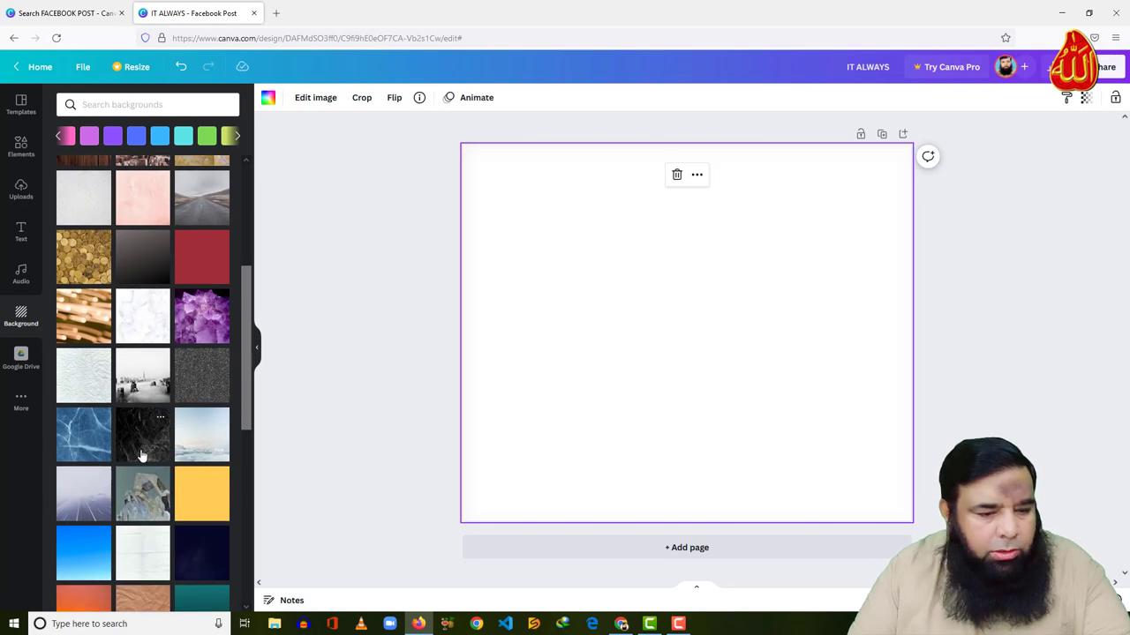
scroll(141, 455, "down", 4)
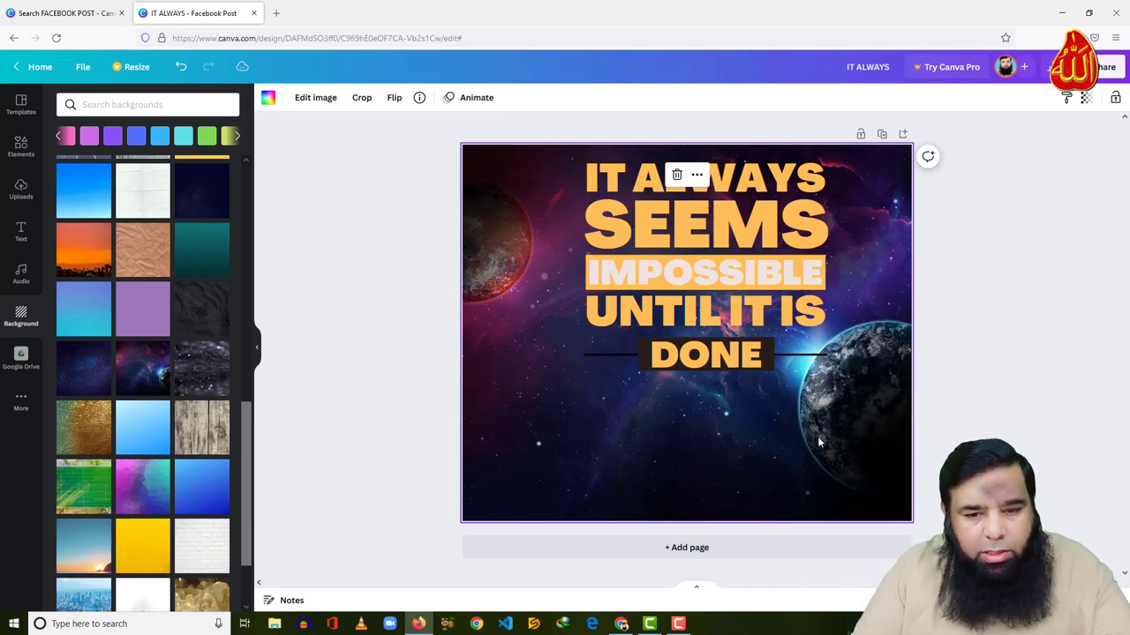
Turn IMPOSSIBLE and the DONE bar dark maroon, then show the uploaded images
left_click(761, 281)
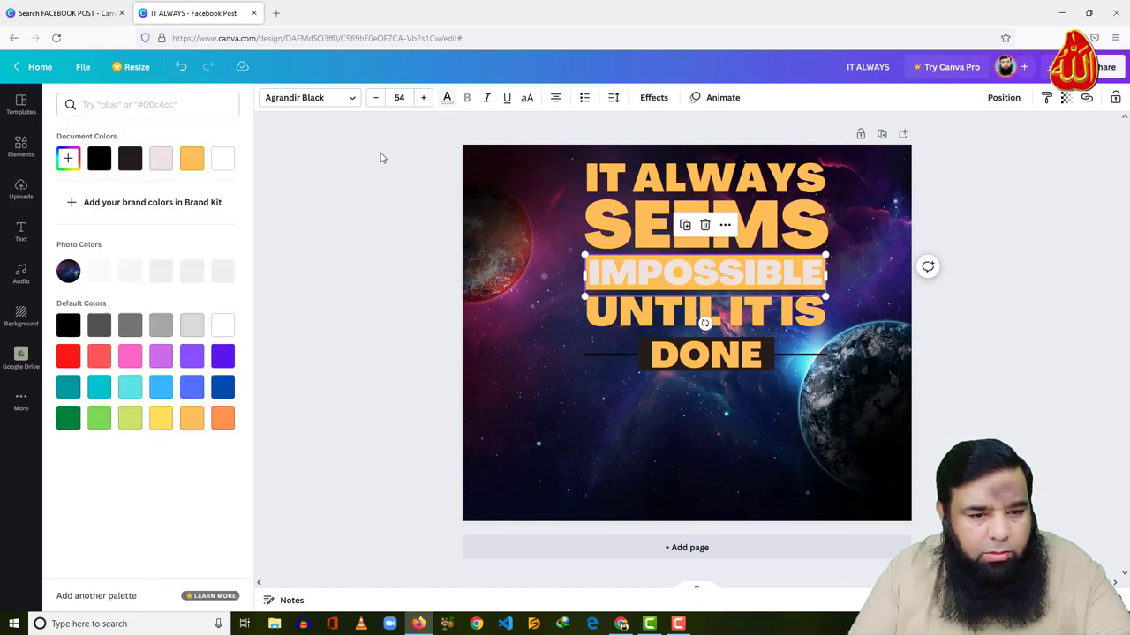
left_click(447, 97)
left_click(160, 271)
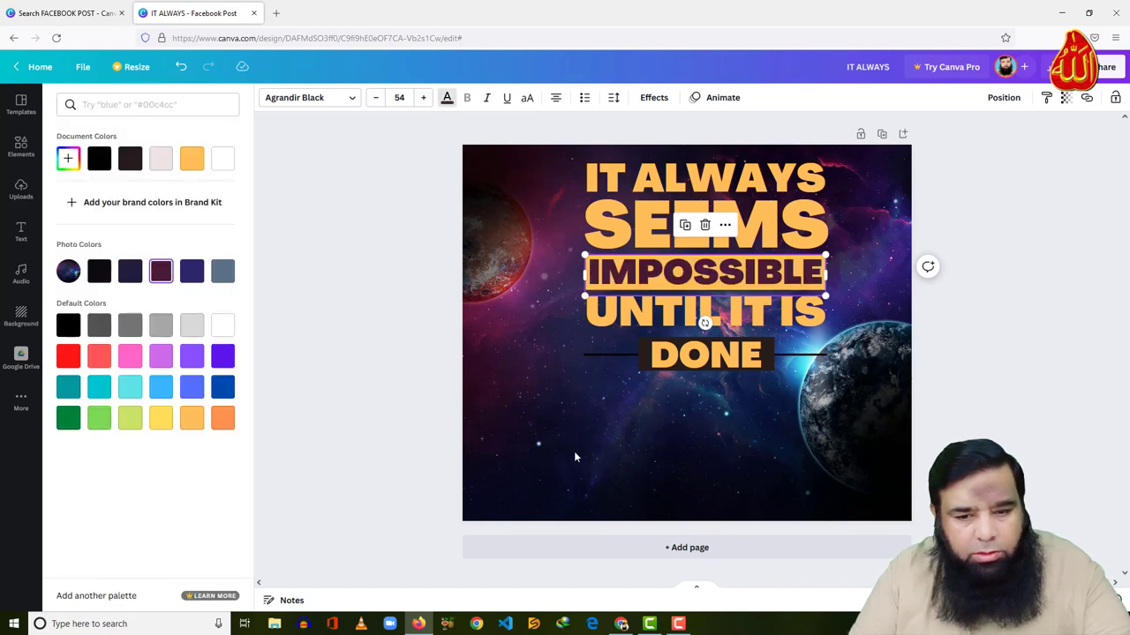
left_click(641, 362)
left_click(331, 99)
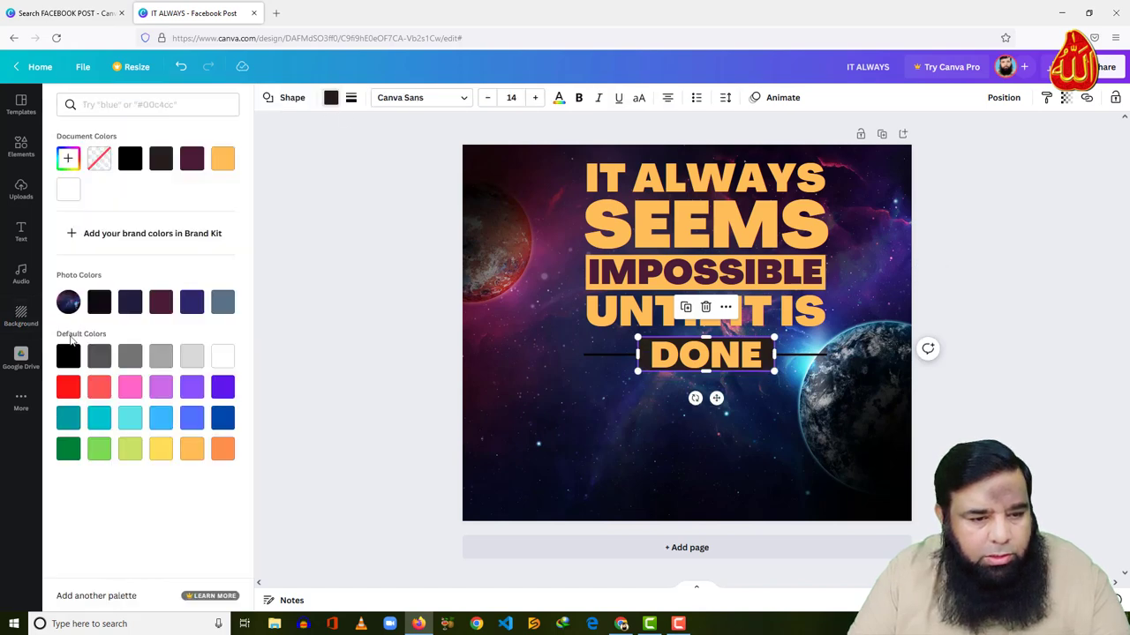
left_click(161, 302)
left_click(671, 452)
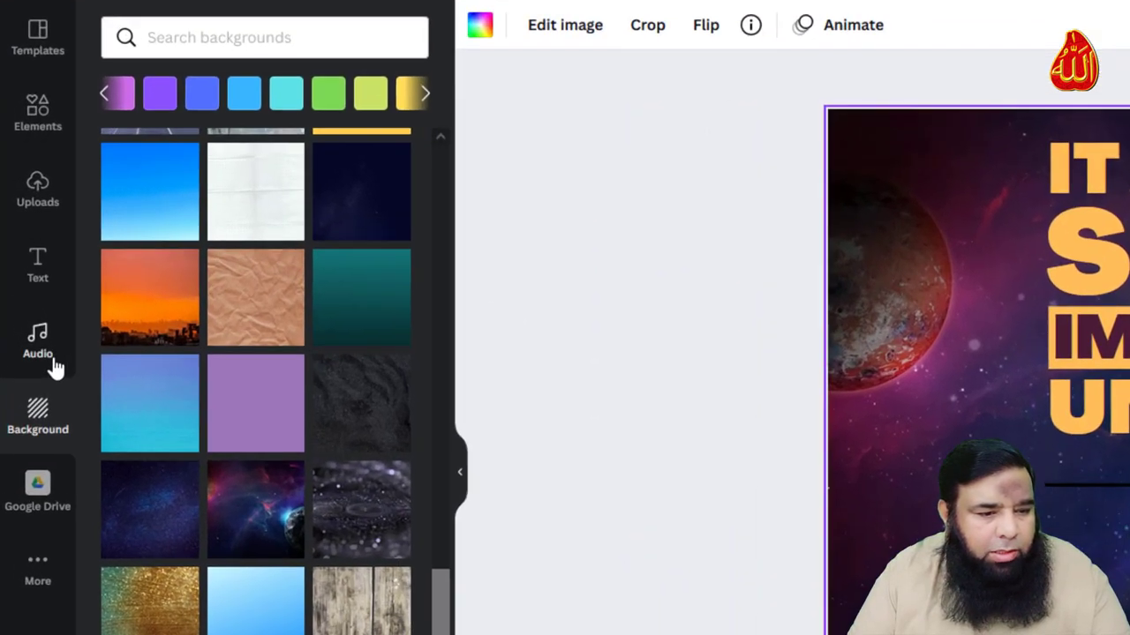
left_click(45, 195)
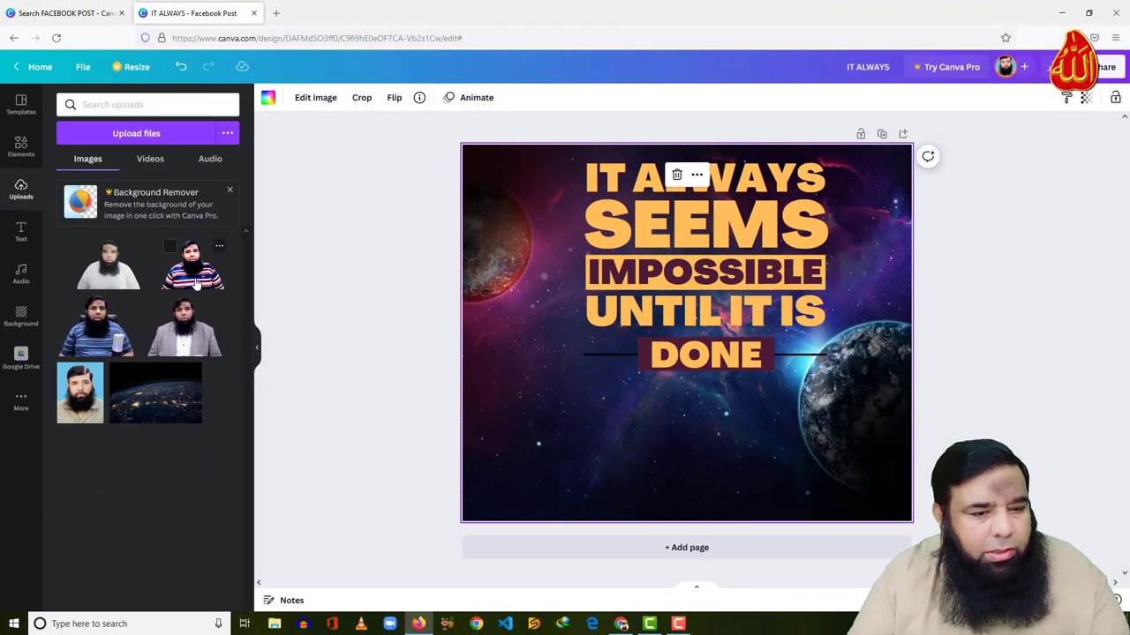
Drop the striped-shirt photo onto the design, then undo it replacing the space background
left_click_drag(205, 278, 524, 421)
left_click_drag(496, 322, 664, 422)
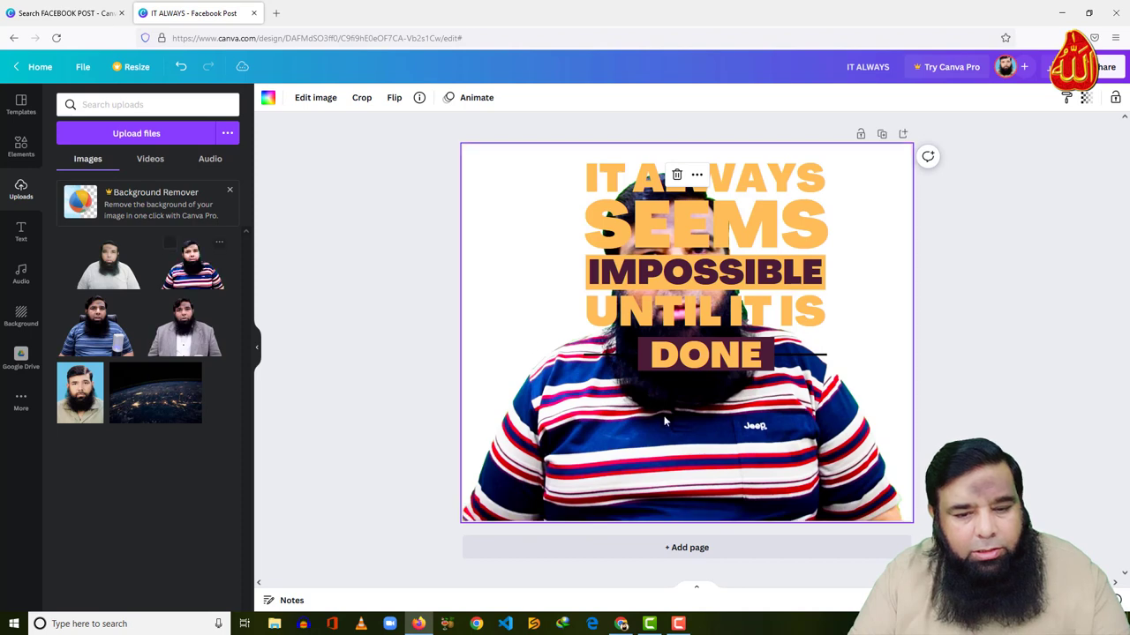
key("ctrl+z")
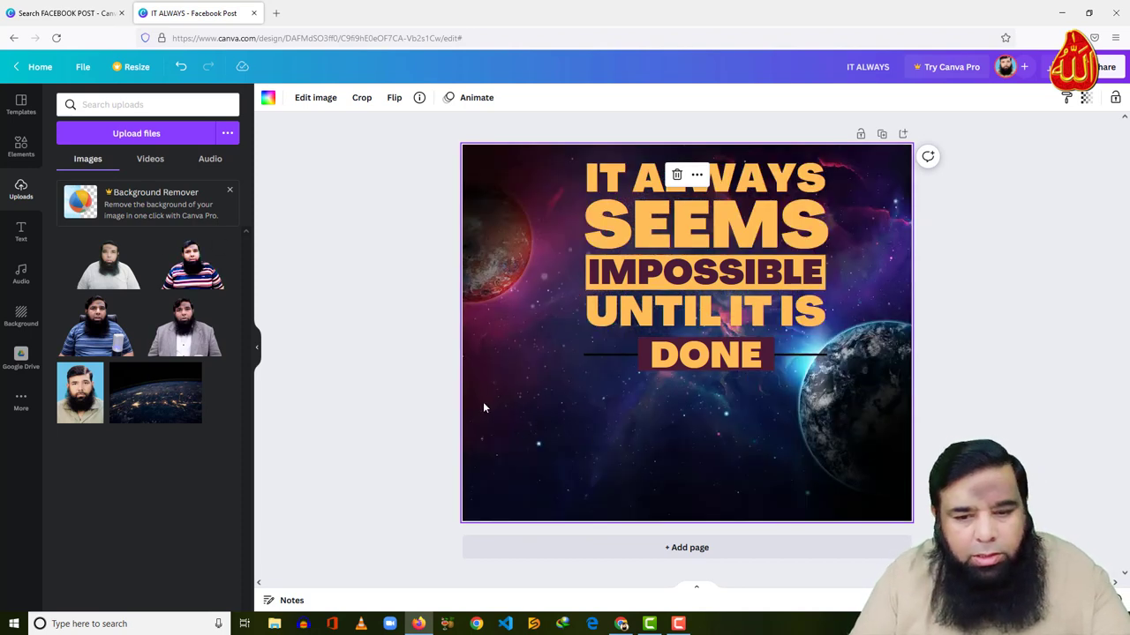
Search Elements for FRAMES, place a small circle frame lower left, and fill it with the striped-shirt photo
left_click(21, 147)
left_click(100, 103)
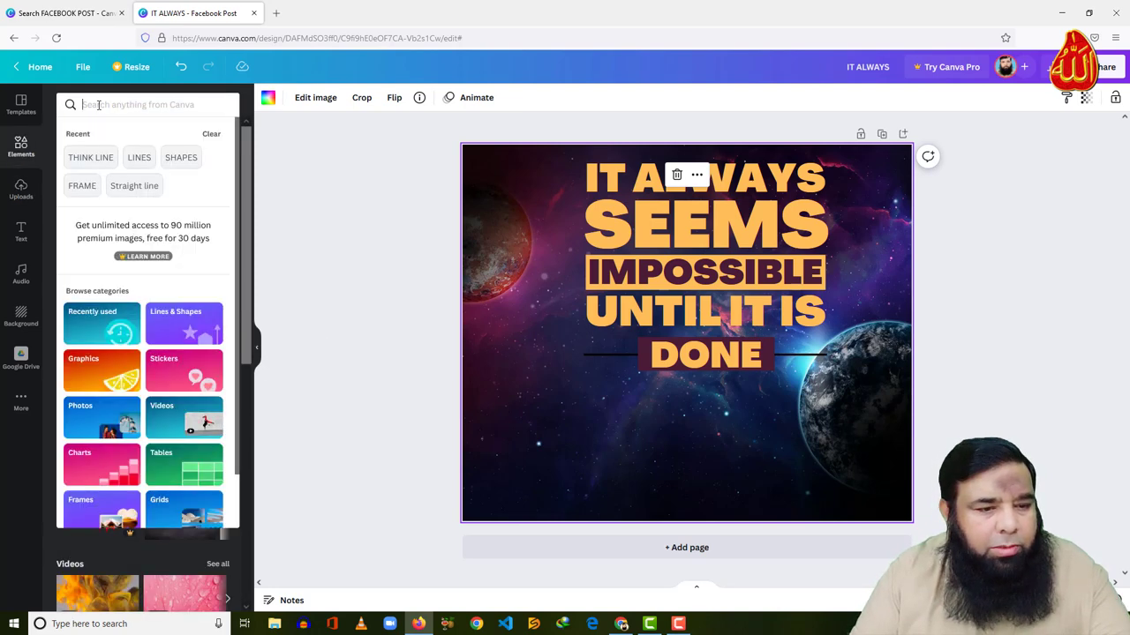
type("FRAMES")
key("Return")
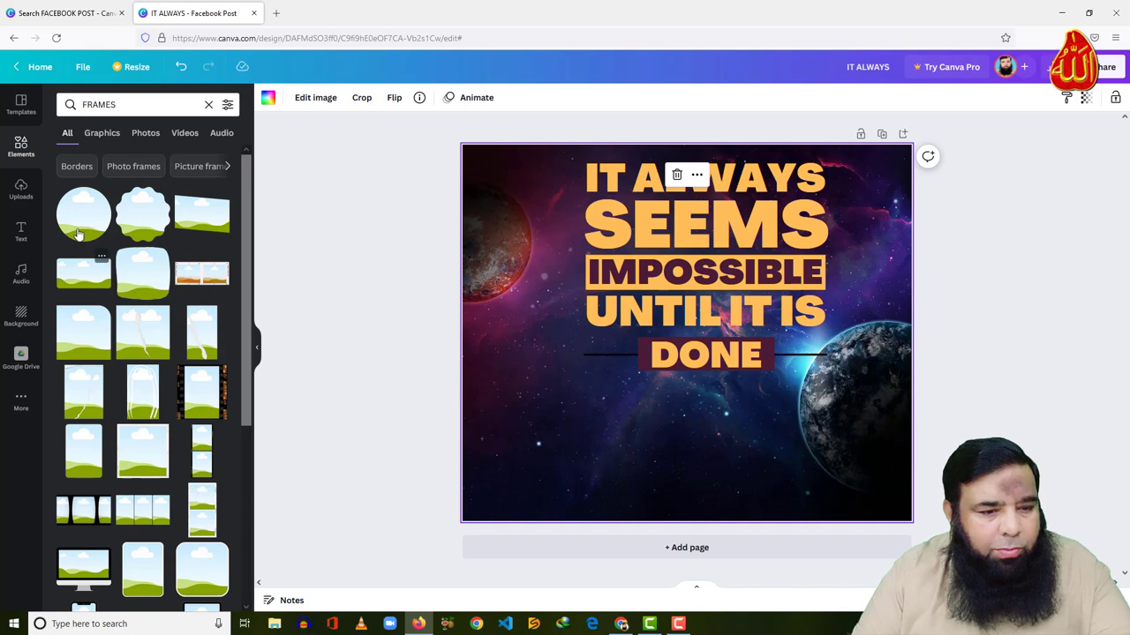
left_click_drag(77, 233, 577, 433)
left_click_drag(529, 393, 550, 468)
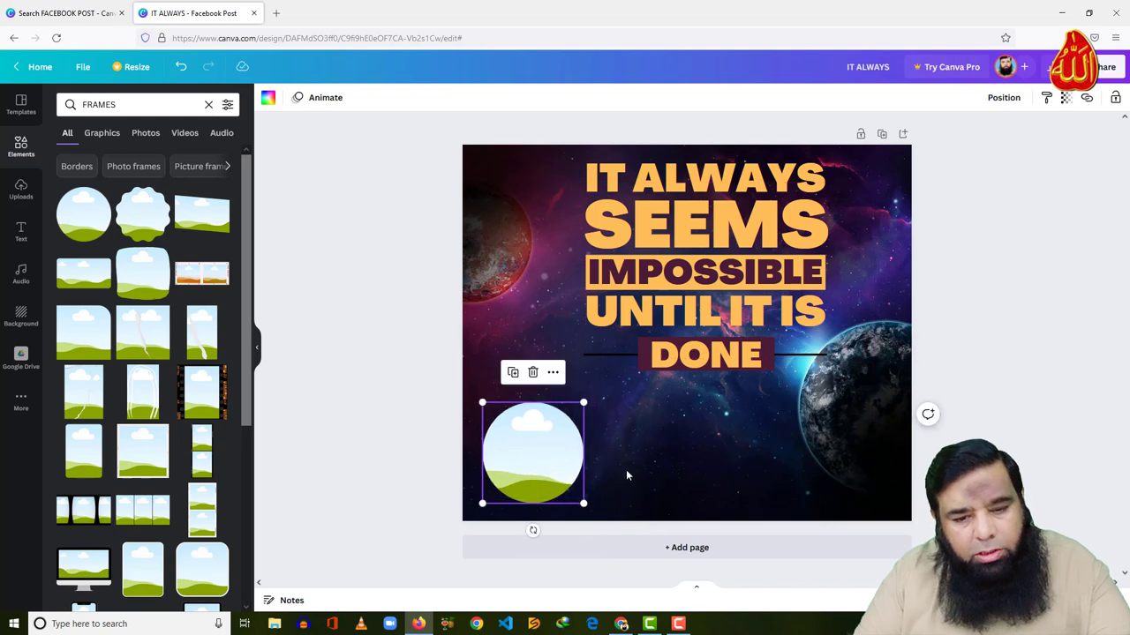
left_click(626, 476)
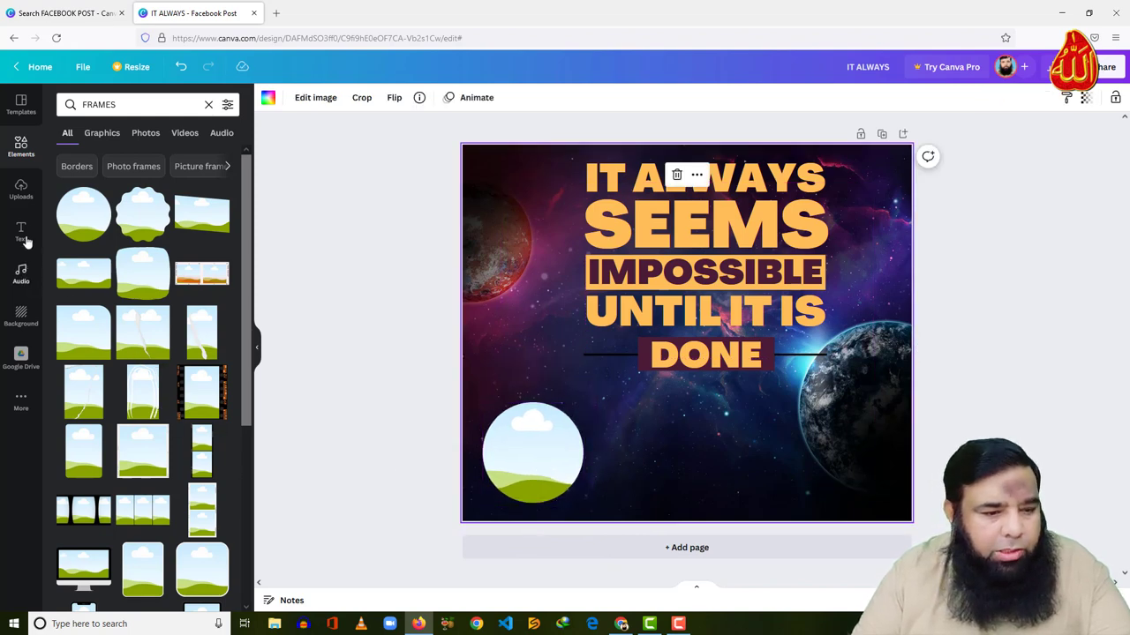
left_click(21, 188)
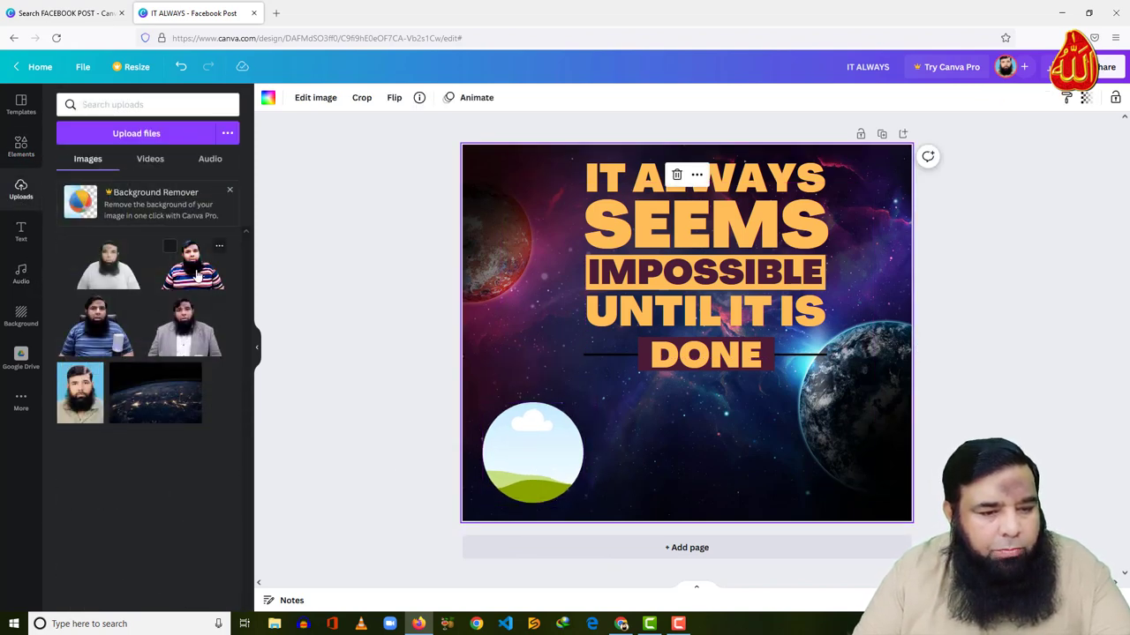
left_click_drag(196, 275, 566, 500)
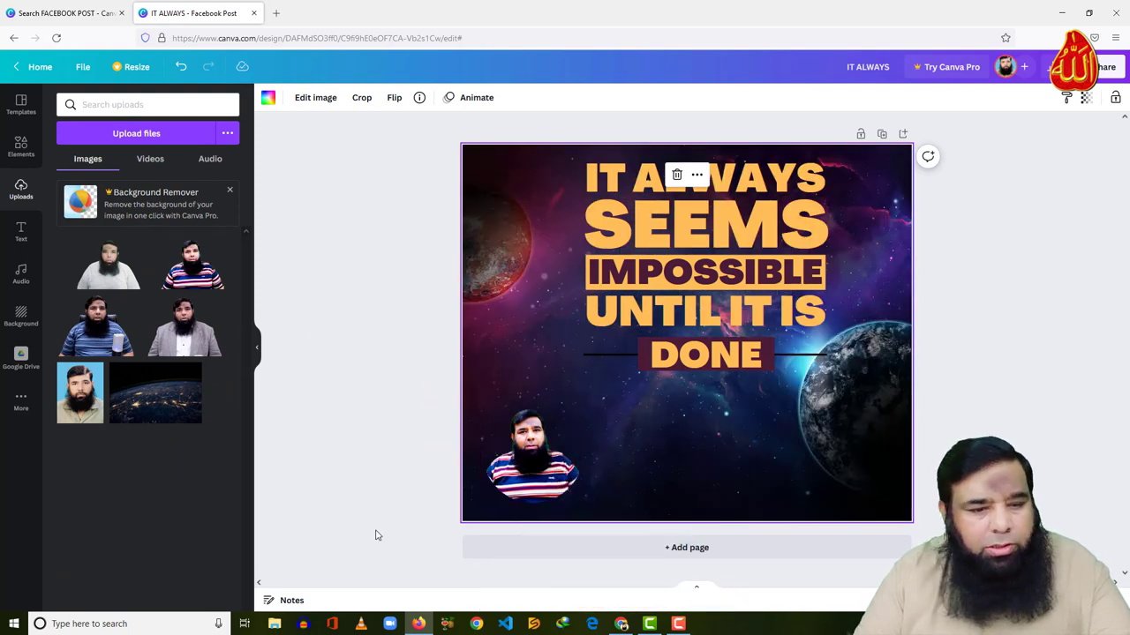
Add a subheading beside the photo with the author's name in Amsterdam One script
left_click(24, 231)
left_click_drag(108, 229, 639, 473)
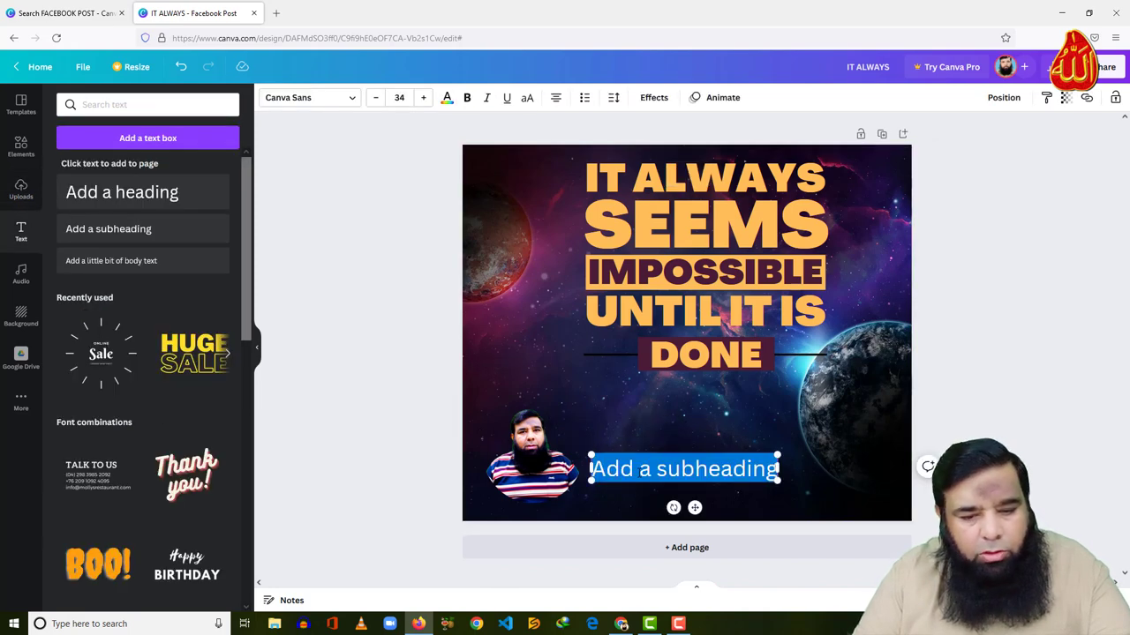
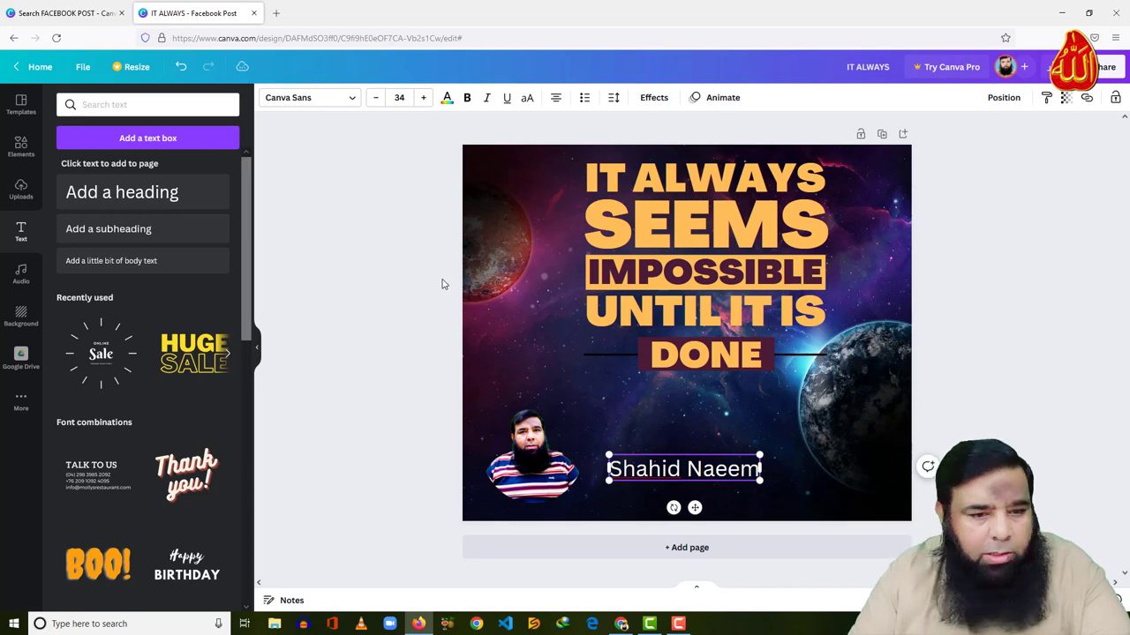
left_click(351, 99)
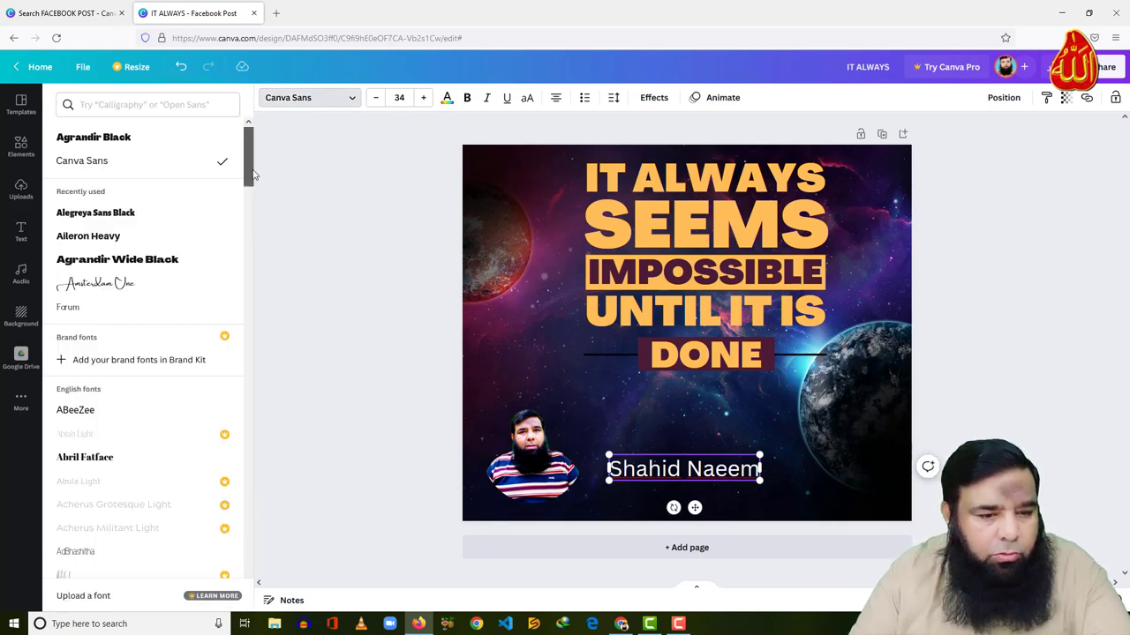
left_click_drag(251, 175, 246, 346)
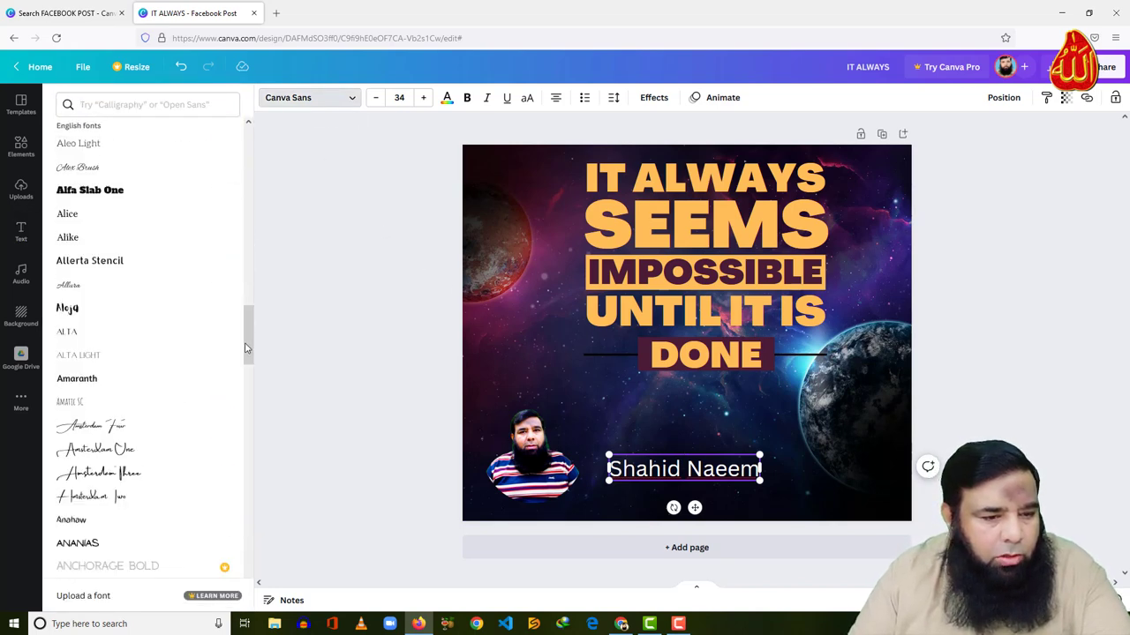
left_click(152, 169)
left_click(117, 447)
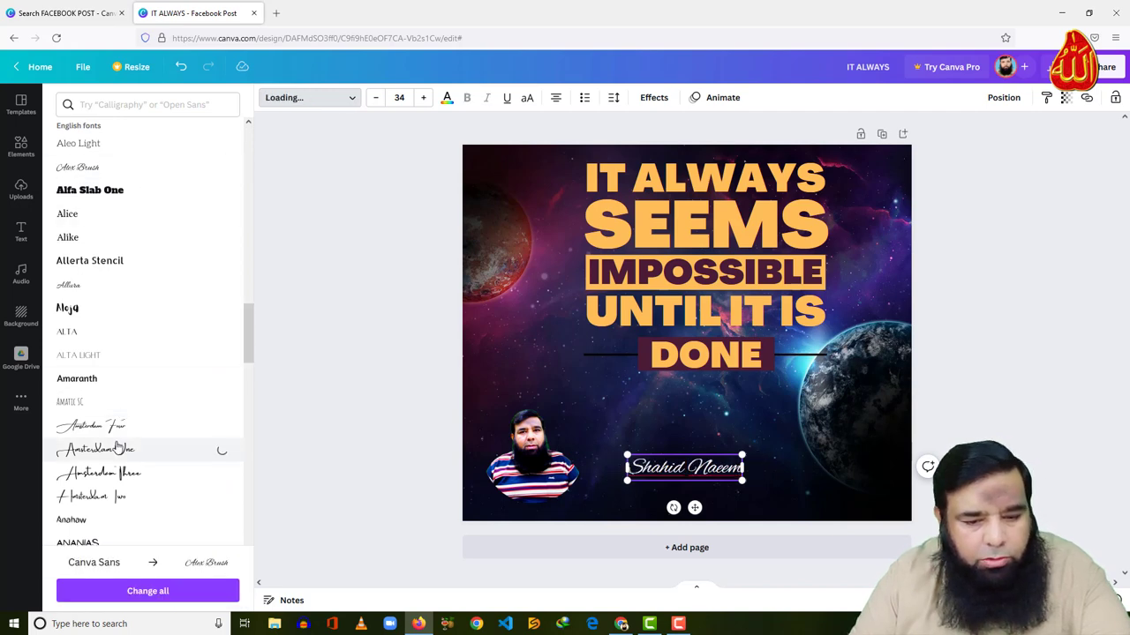
key("Escape")
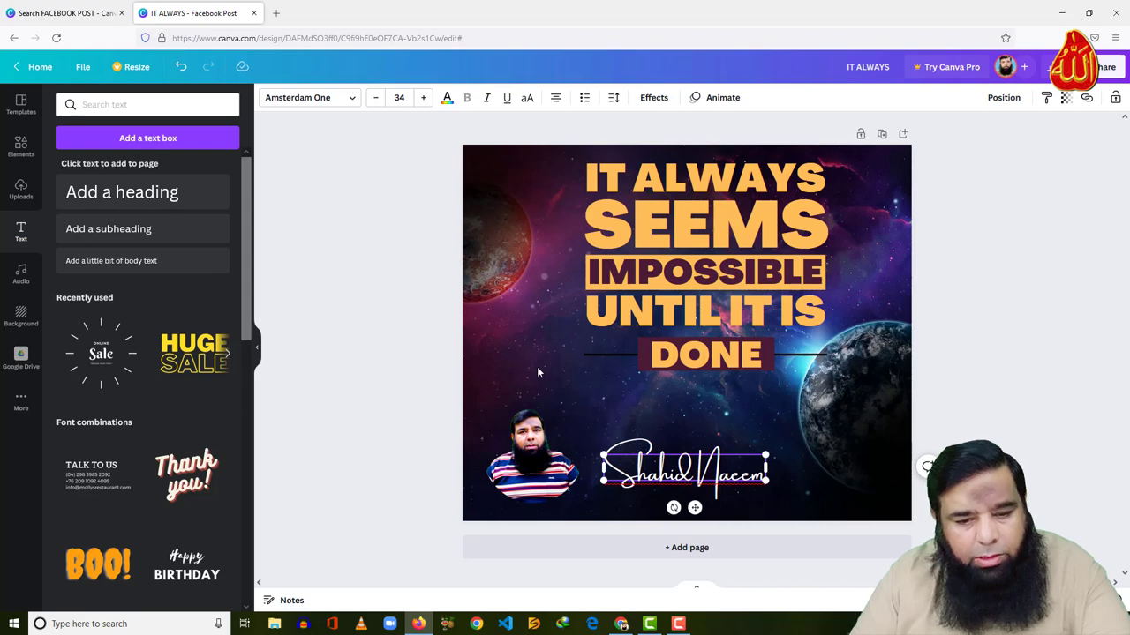
left_click(538, 374)
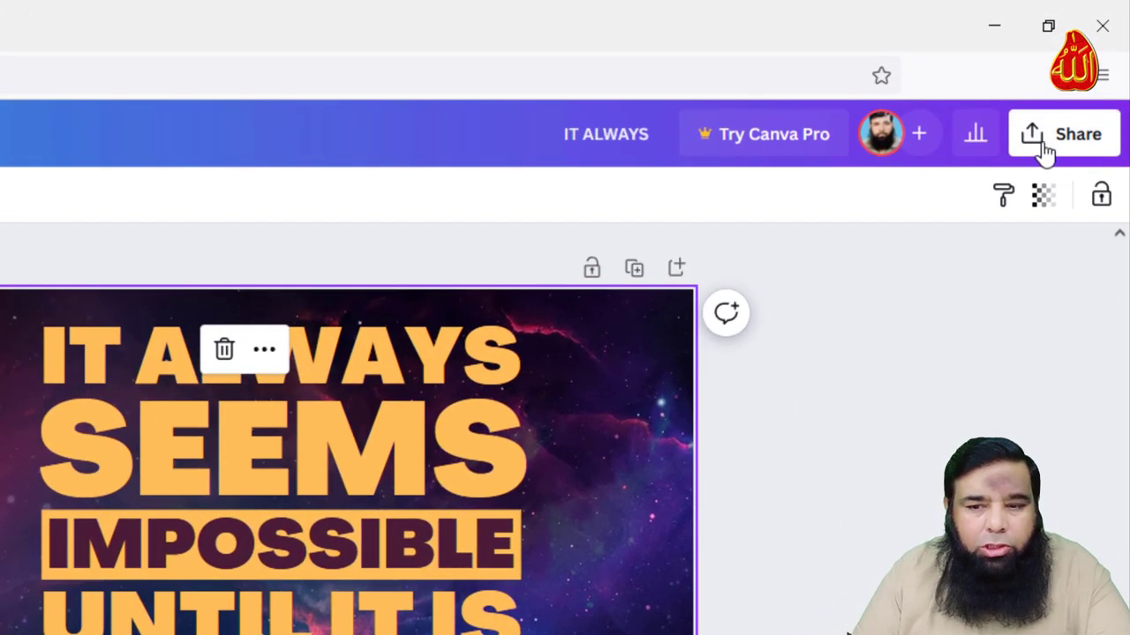
Change the design title from IT ALWAYS to 'My Post'
left_click(1077, 149)
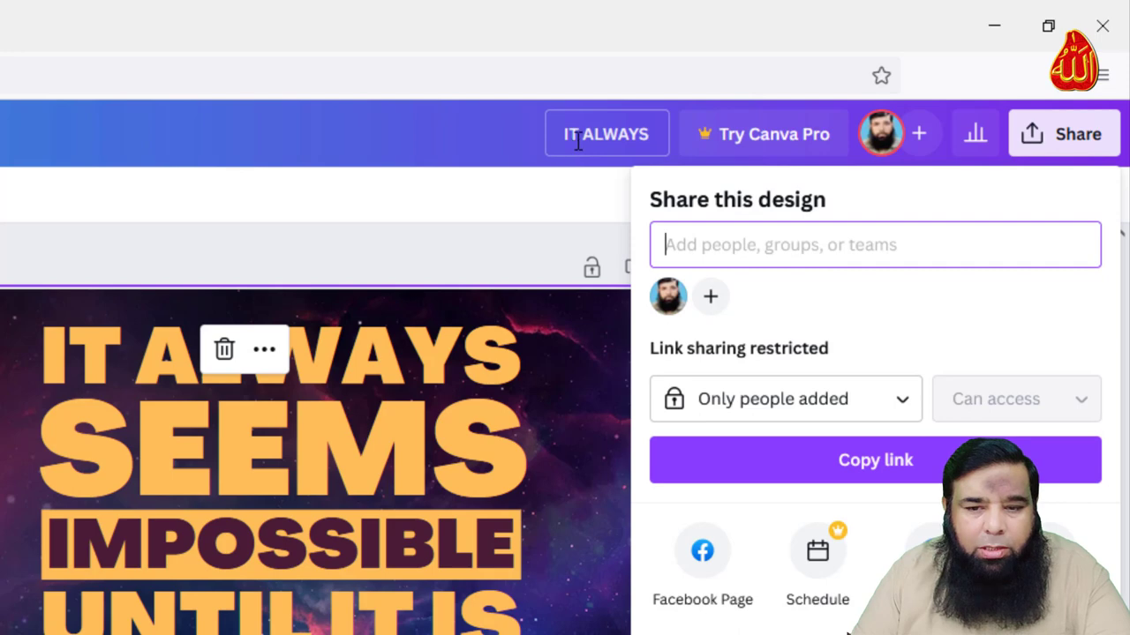
key("Escape")
left_click(647, 138)
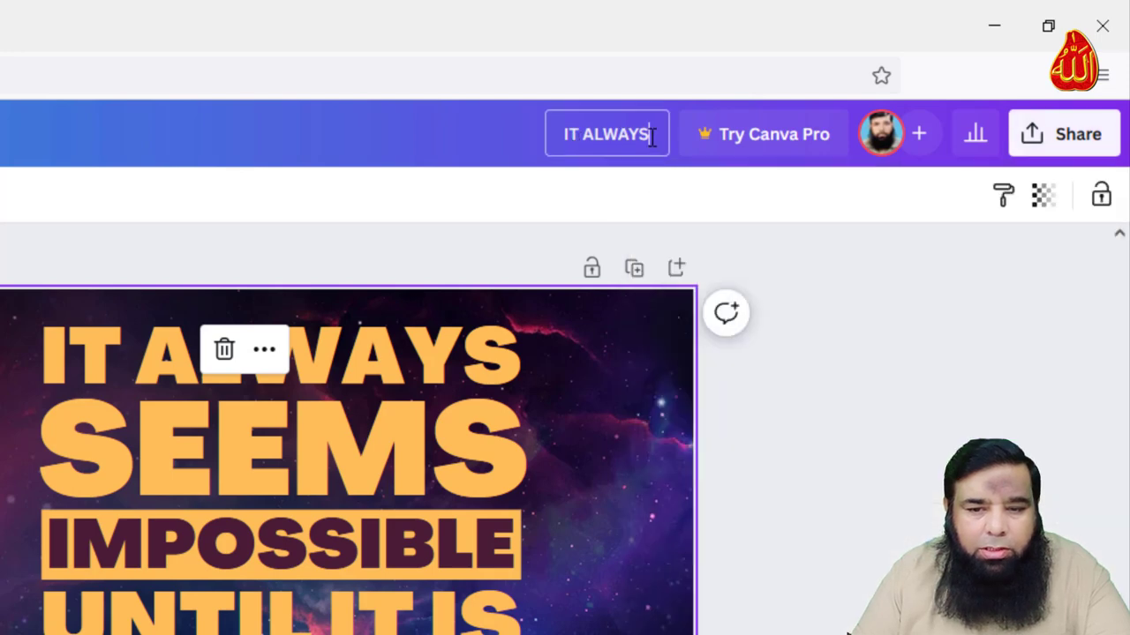
key("ctrl+a")
type("My Post")
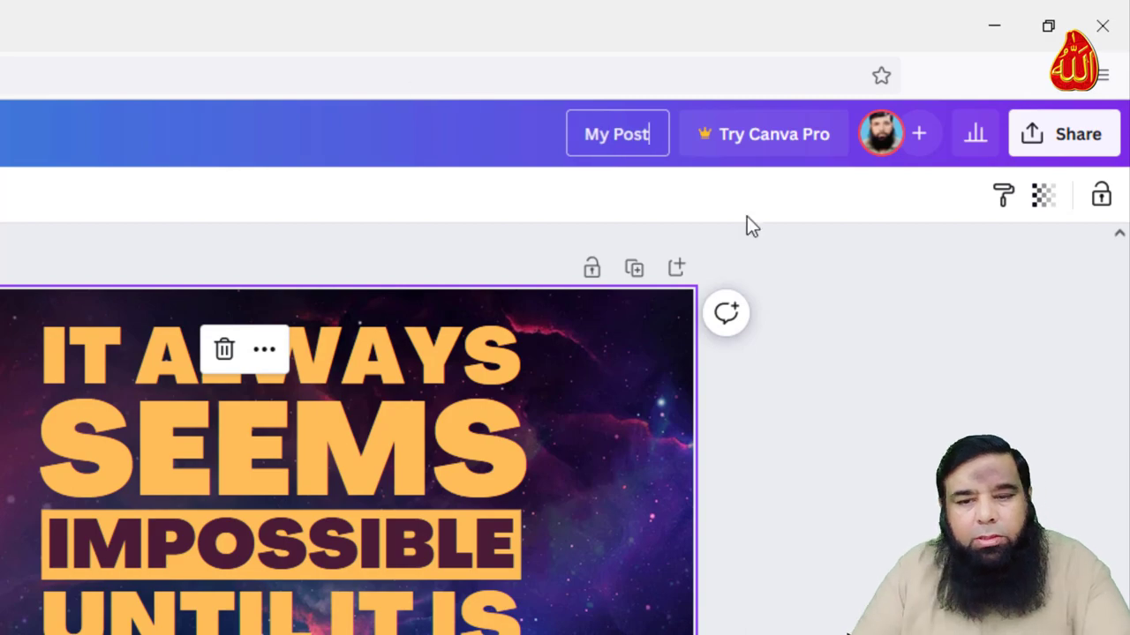
left_click(807, 252)
Download the design as My Post.jpg, then switch to Facebook in the browser
left_click(1064, 134)
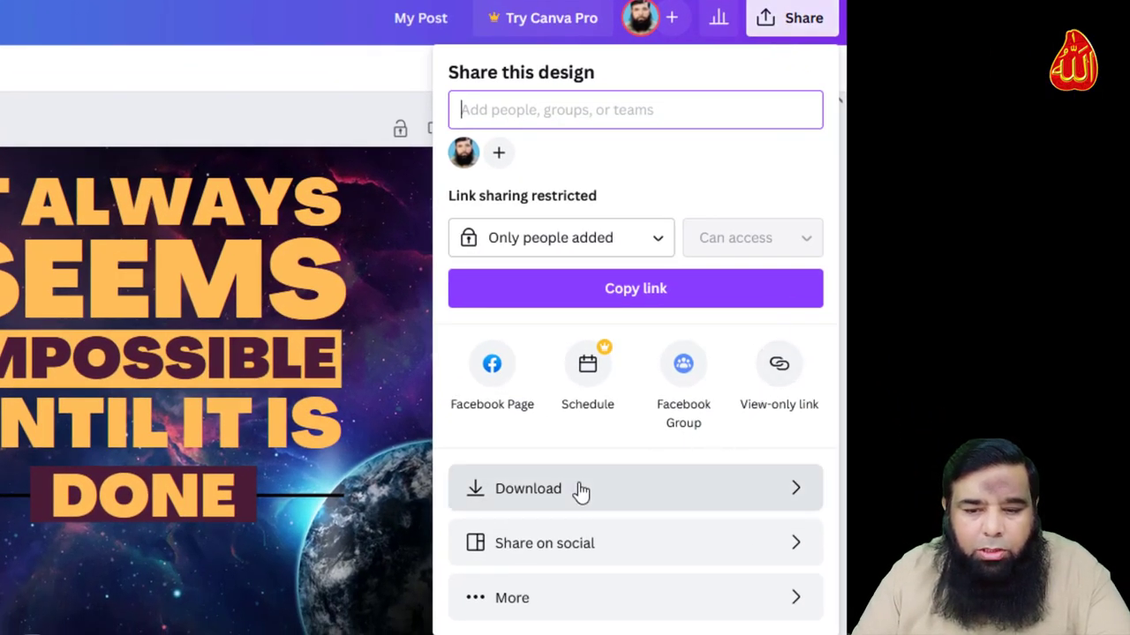
left_click(582, 490)
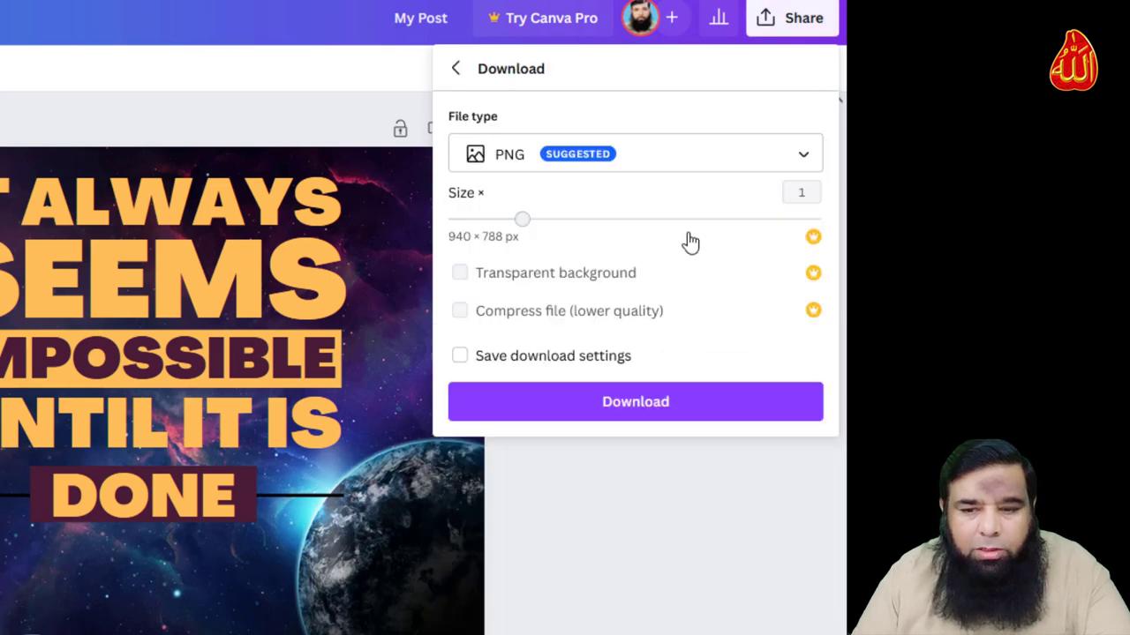
left_click(764, 157)
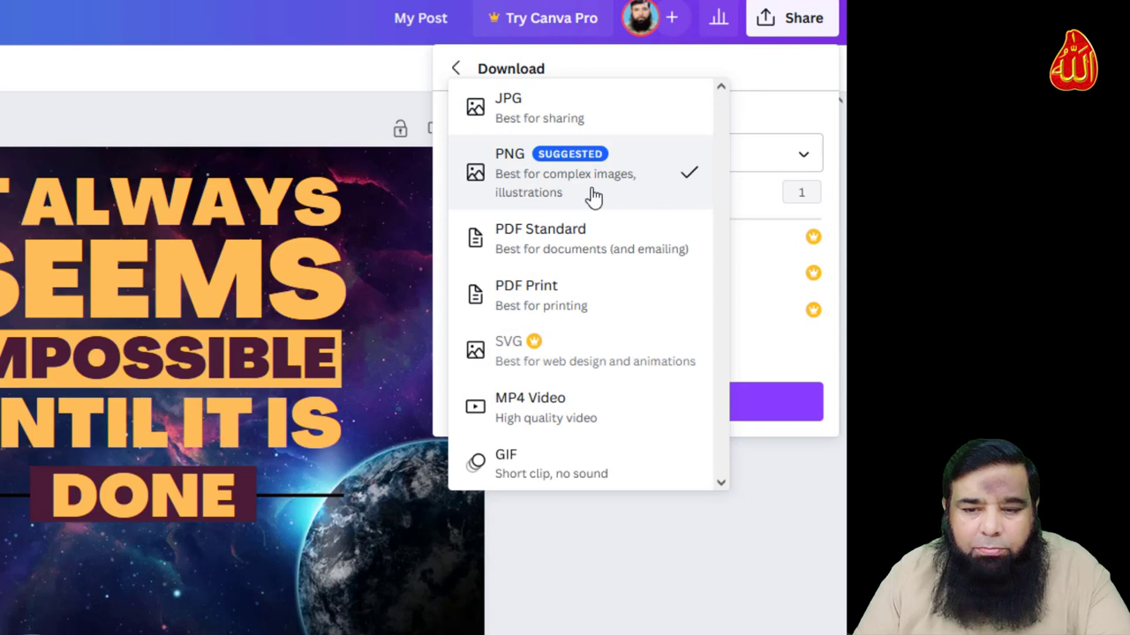
left_click(583, 118)
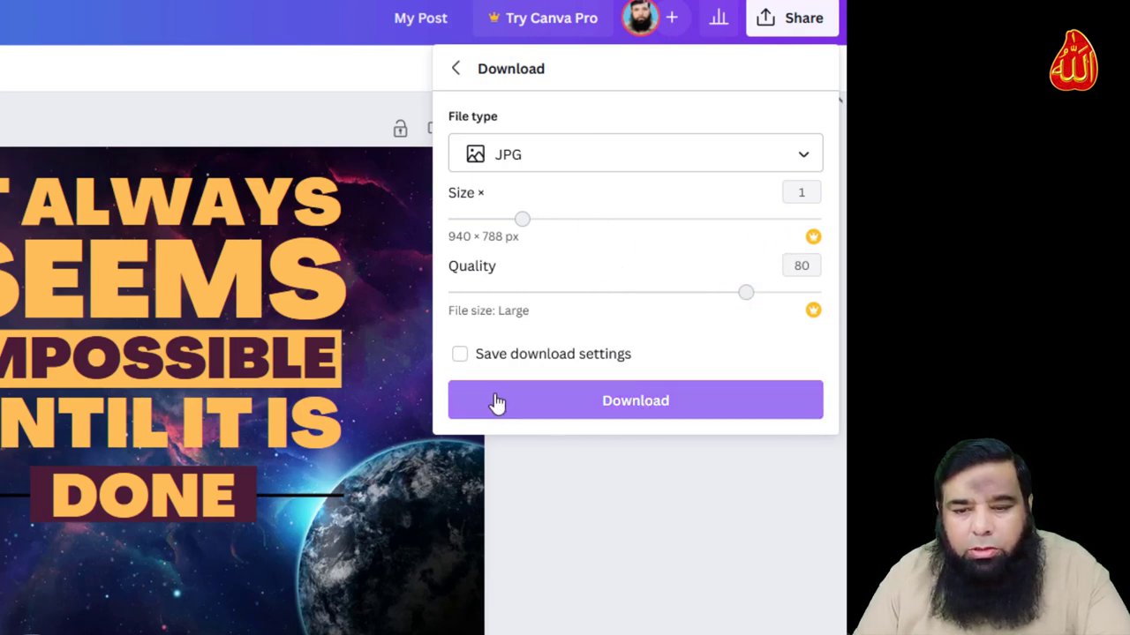
left_click(618, 405)
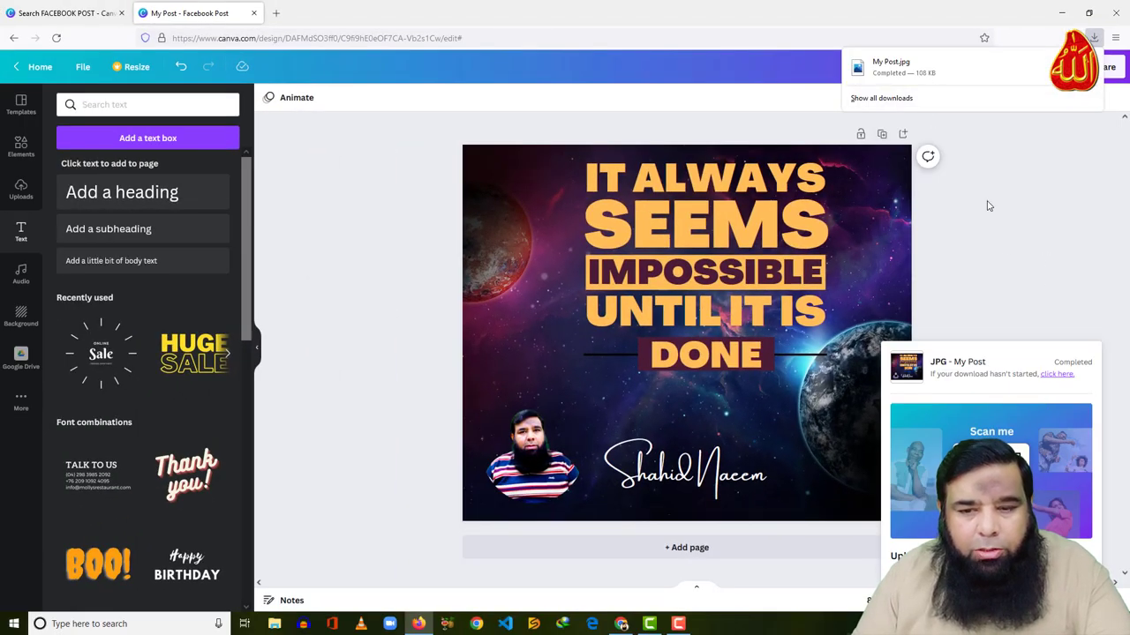
left_click(1040, 297)
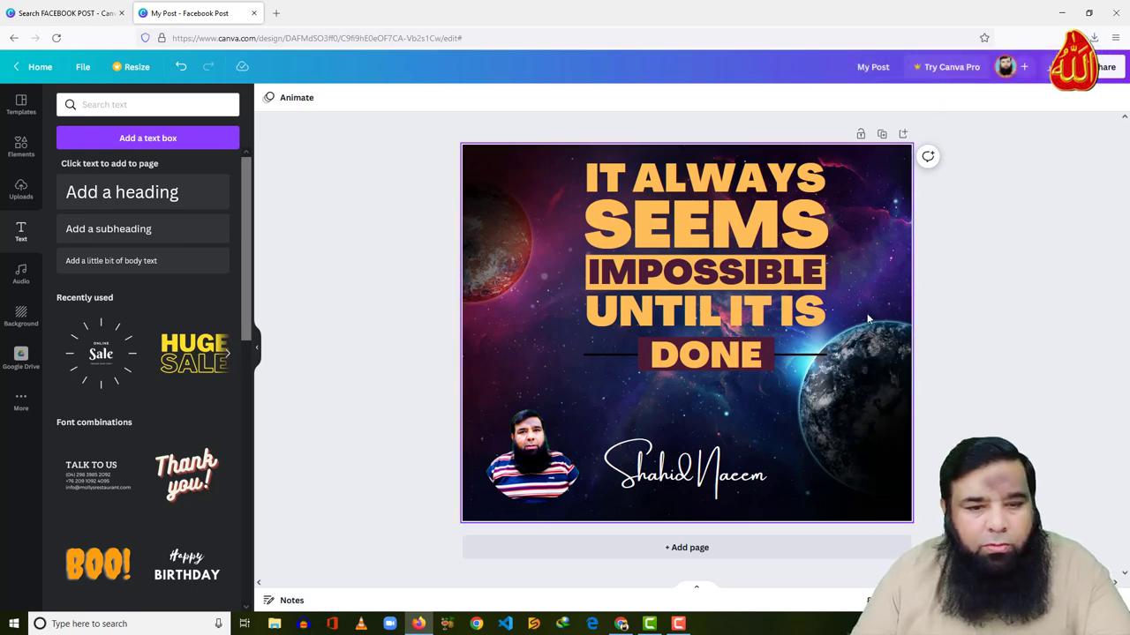
left_click(621, 624)
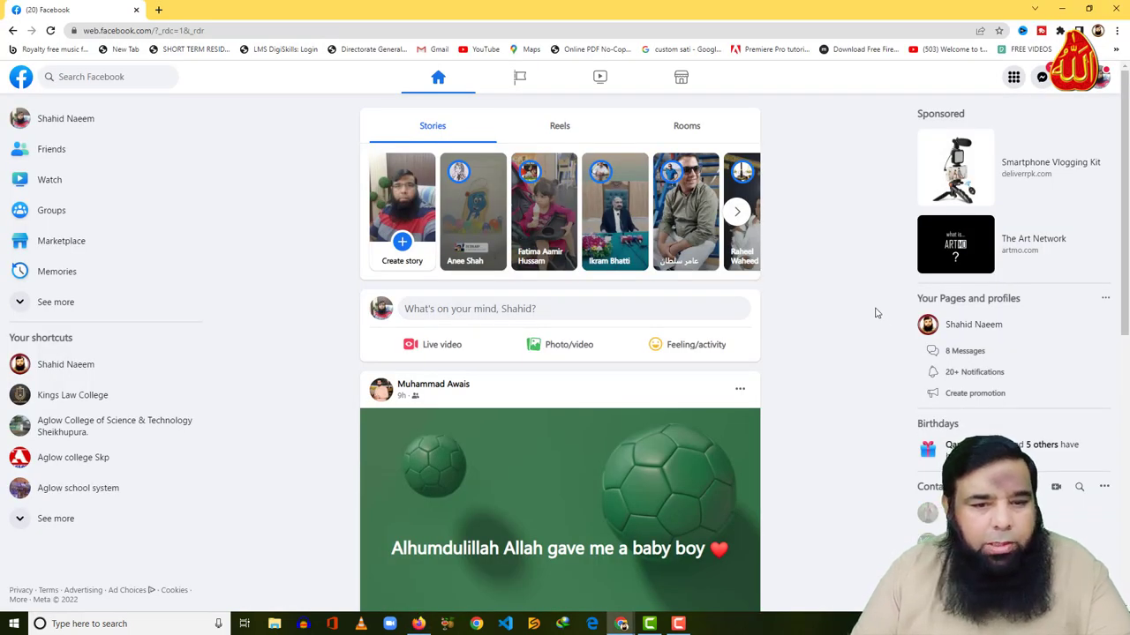
Create a Facebook post with My Post.jpg attached from Downloads and publish it
left_click(547, 315)
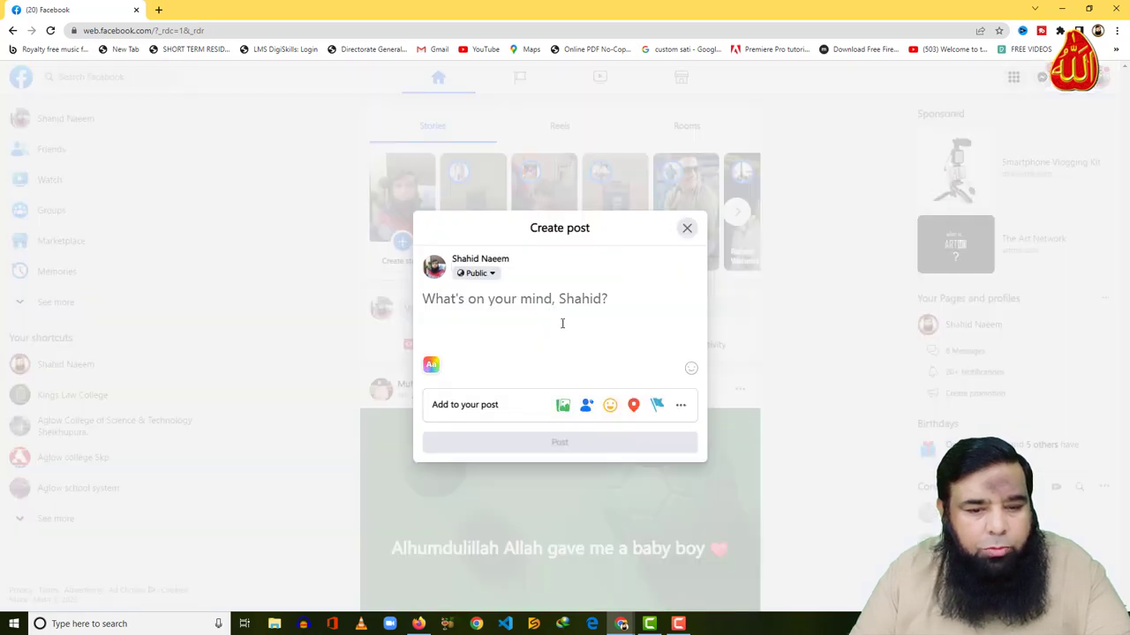
left_click(563, 406)
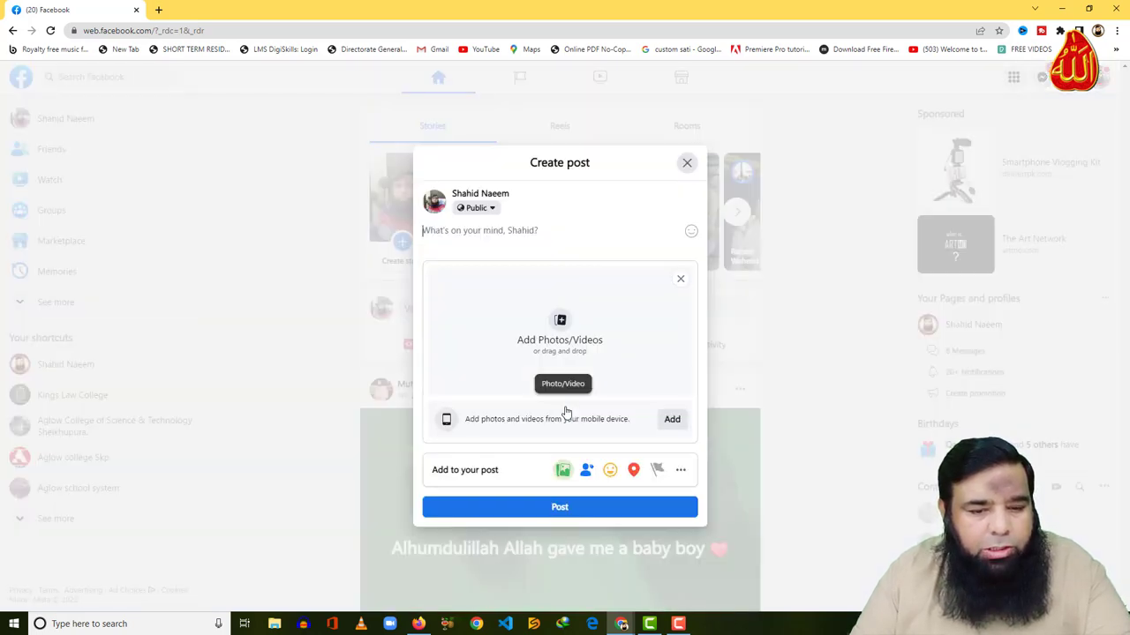
left_click(561, 326)
left_click(60, 101)
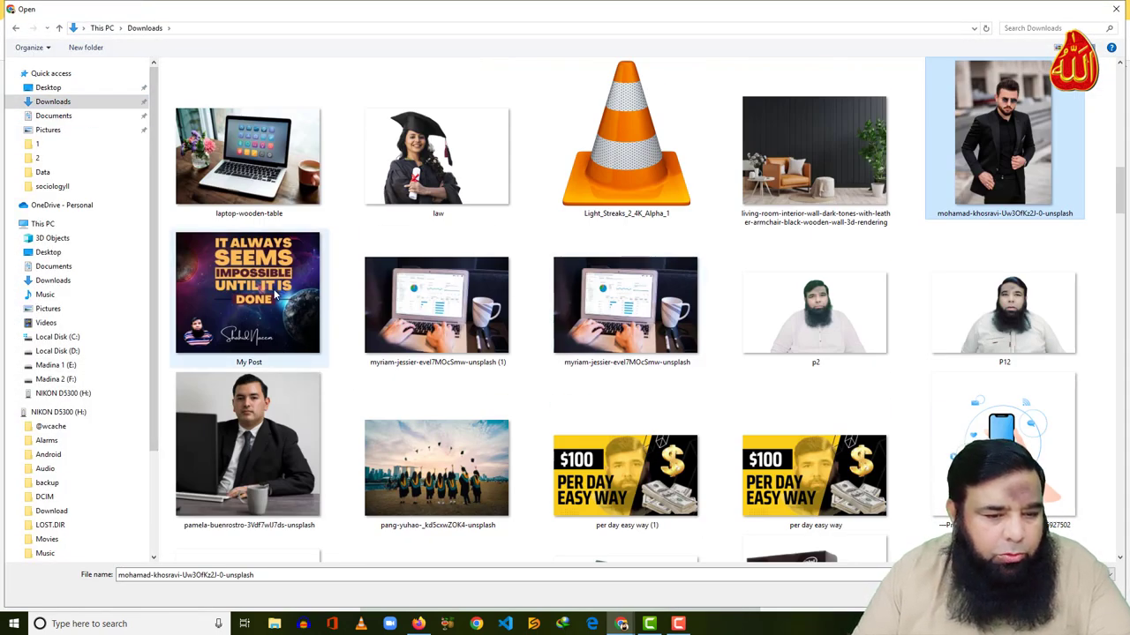
left_click(275, 298)
double_click(273, 300)
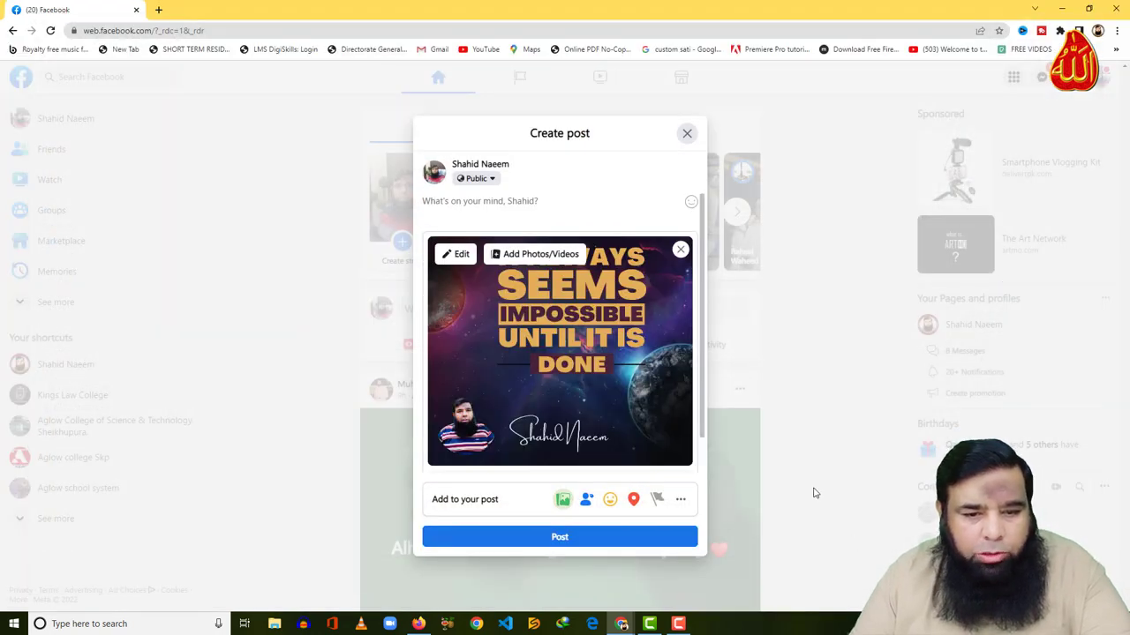
left_click(604, 536)
scroll(715, 413, "down", 4)
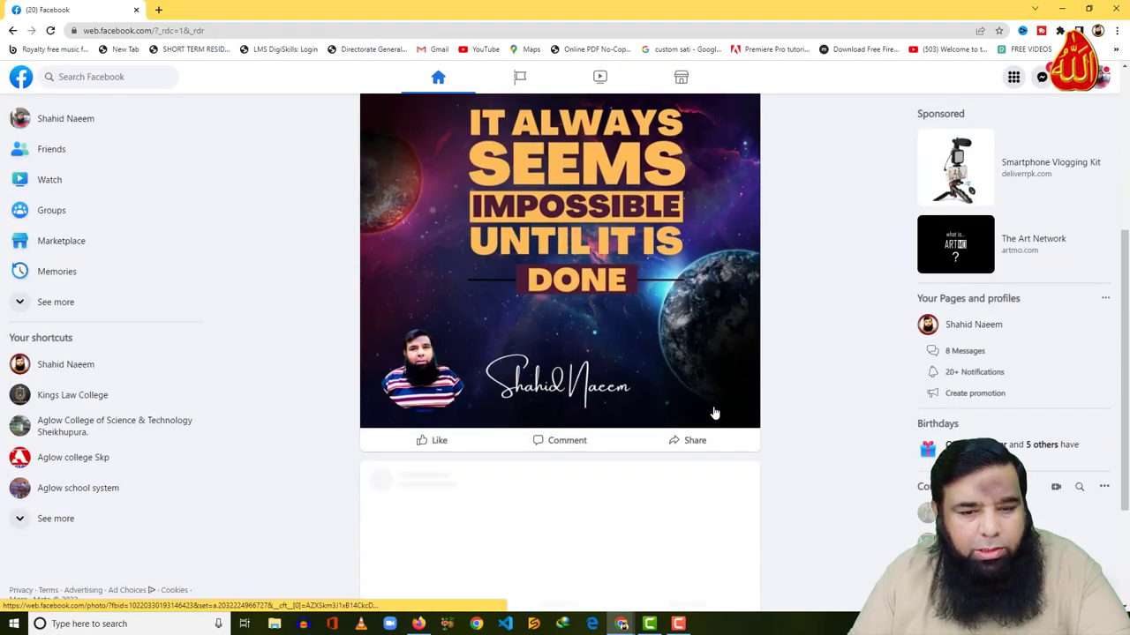
scroll(715, 413, "up", 2)
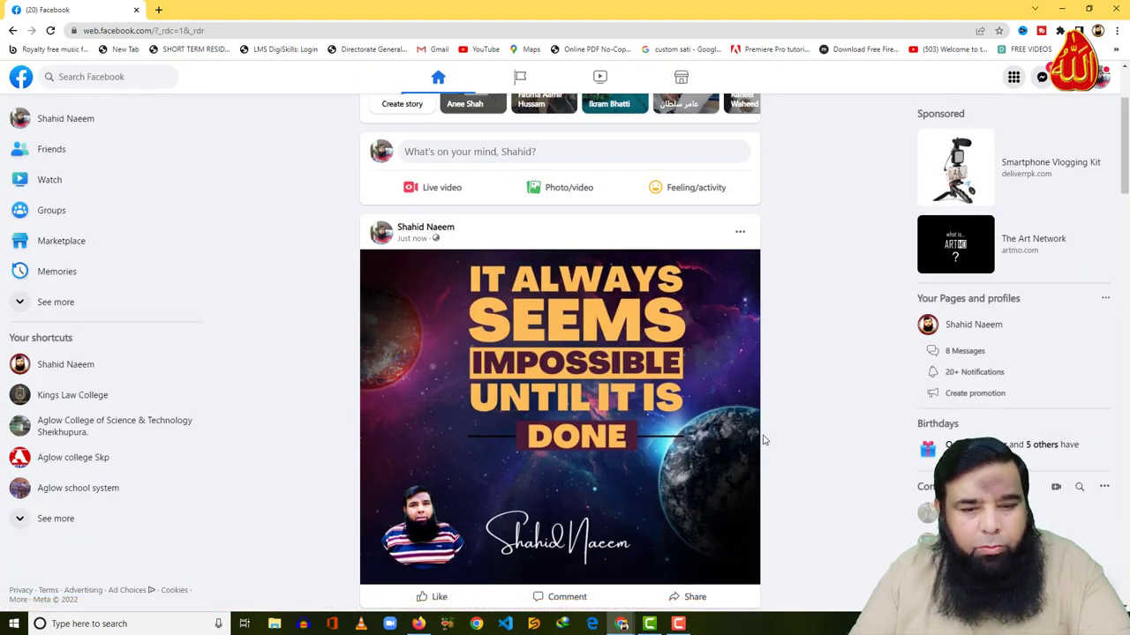